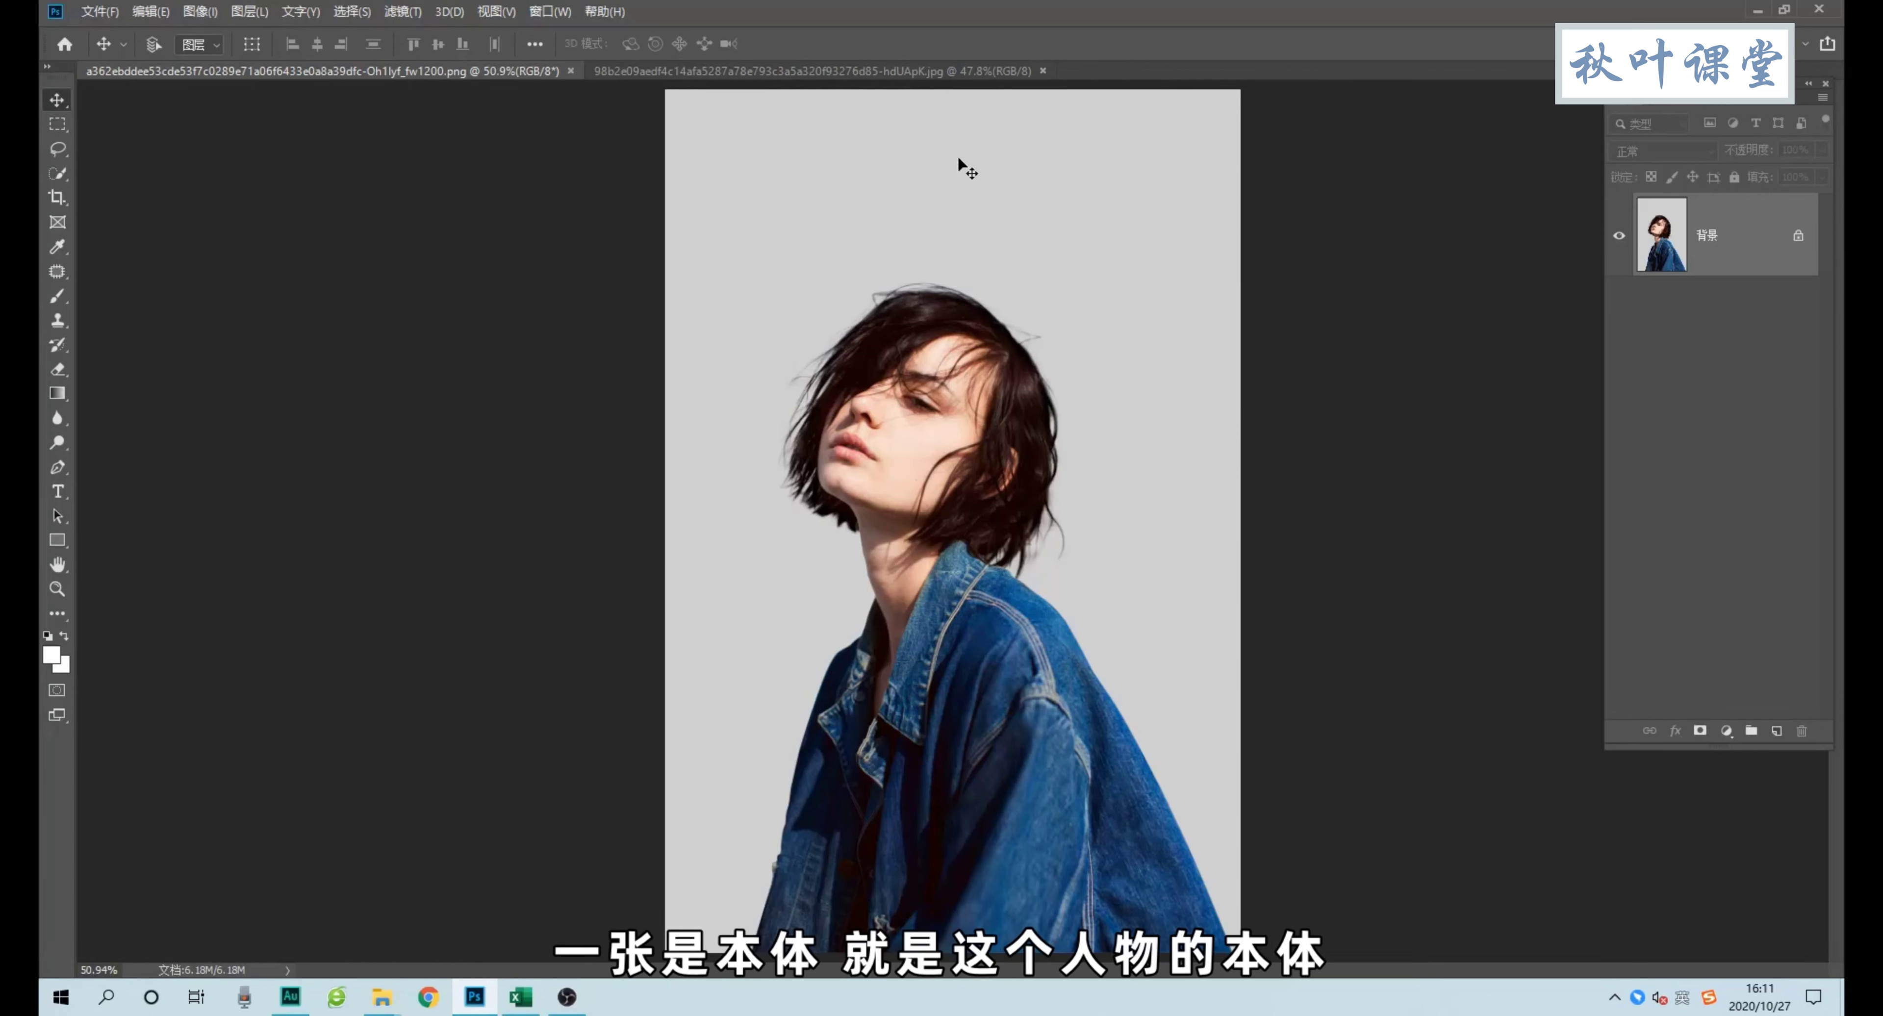
# Switch to the second document tab, which holds the autumn tree landscape photo.
pyautogui.click(856, 78)
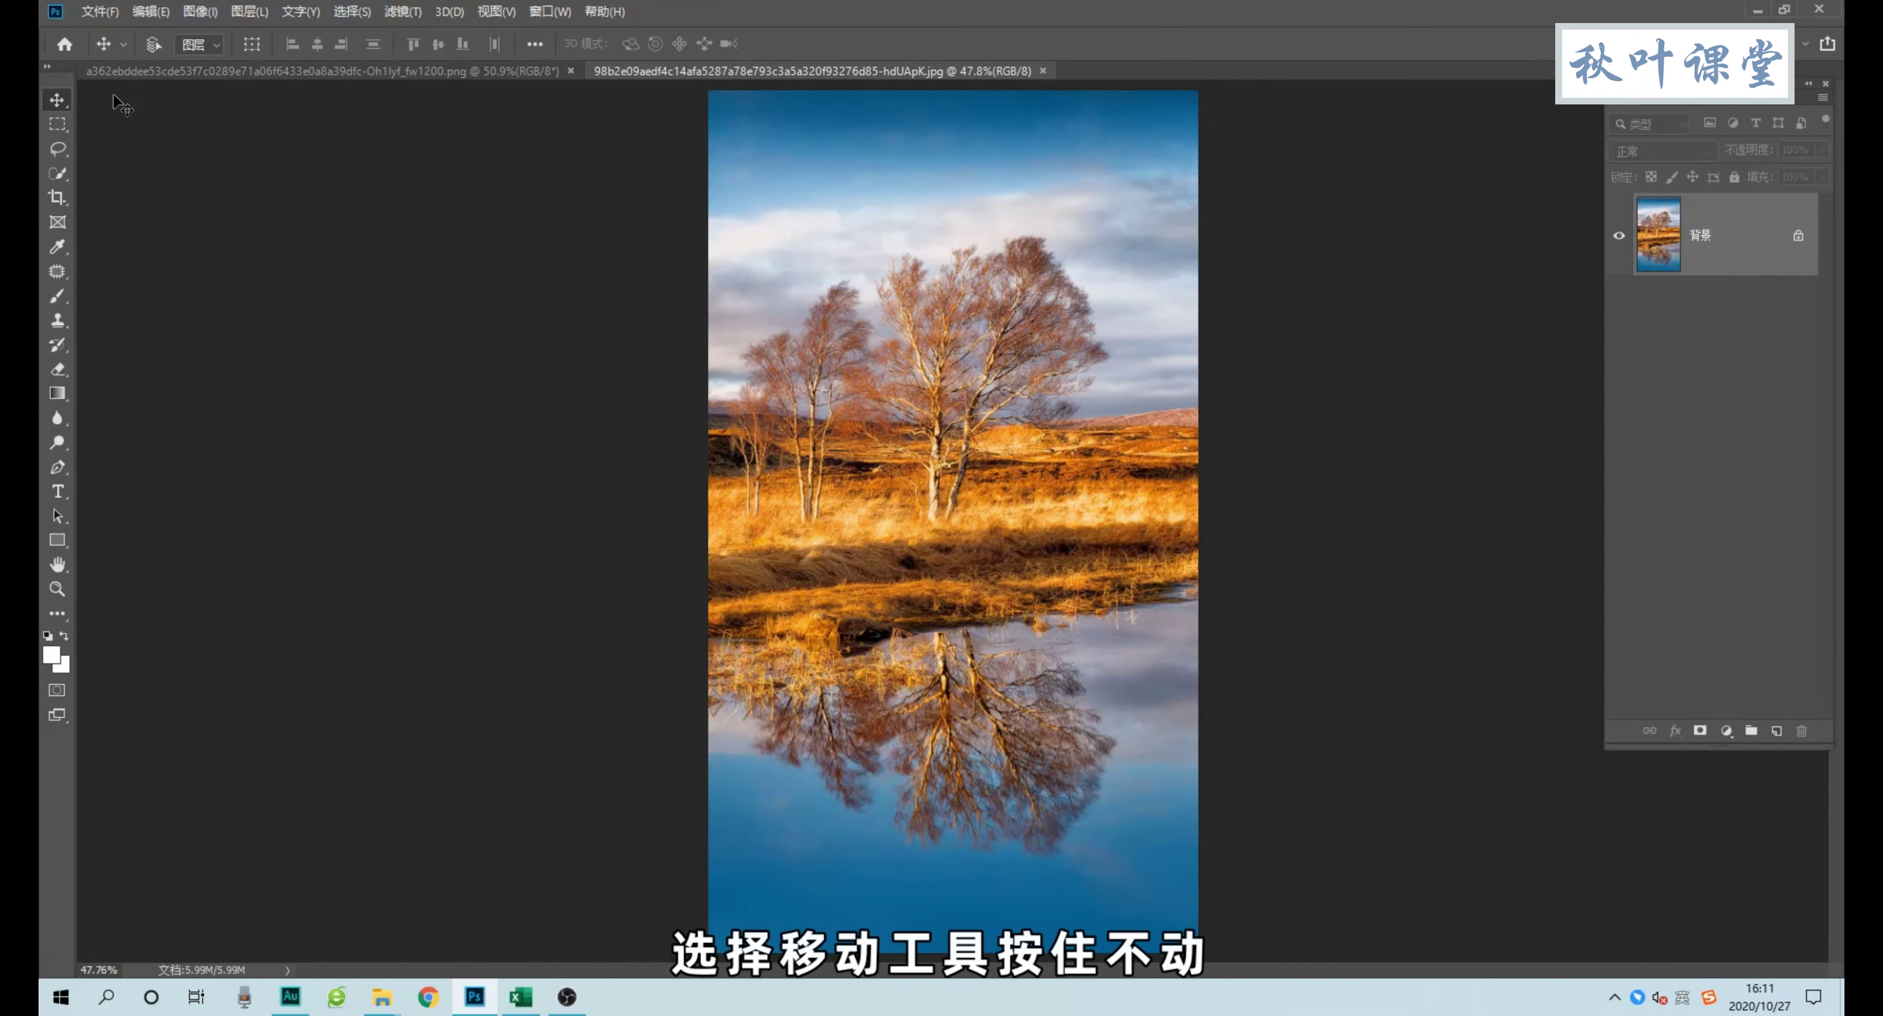
# Drag the tree landscape into the woman's portrait document and confirm it as a new layer.
pyautogui.moveTo(989, 442)
pyautogui.mouseDown()
pyautogui.moveTo(497, 131)
pyautogui.moveTo(484, 77)
pyautogui.moveTo(730, 188)
pyautogui.mouseUp()
pyautogui.moveTo(857, 256)
pyautogui.mouseDown()
pyautogui.moveTo(932, 279)
pyautogui.moveTo(1002, 372)
pyautogui.moveTo(1016, 557)
pyautogui.mouseUp()
pyautogui.click(1033, 395)
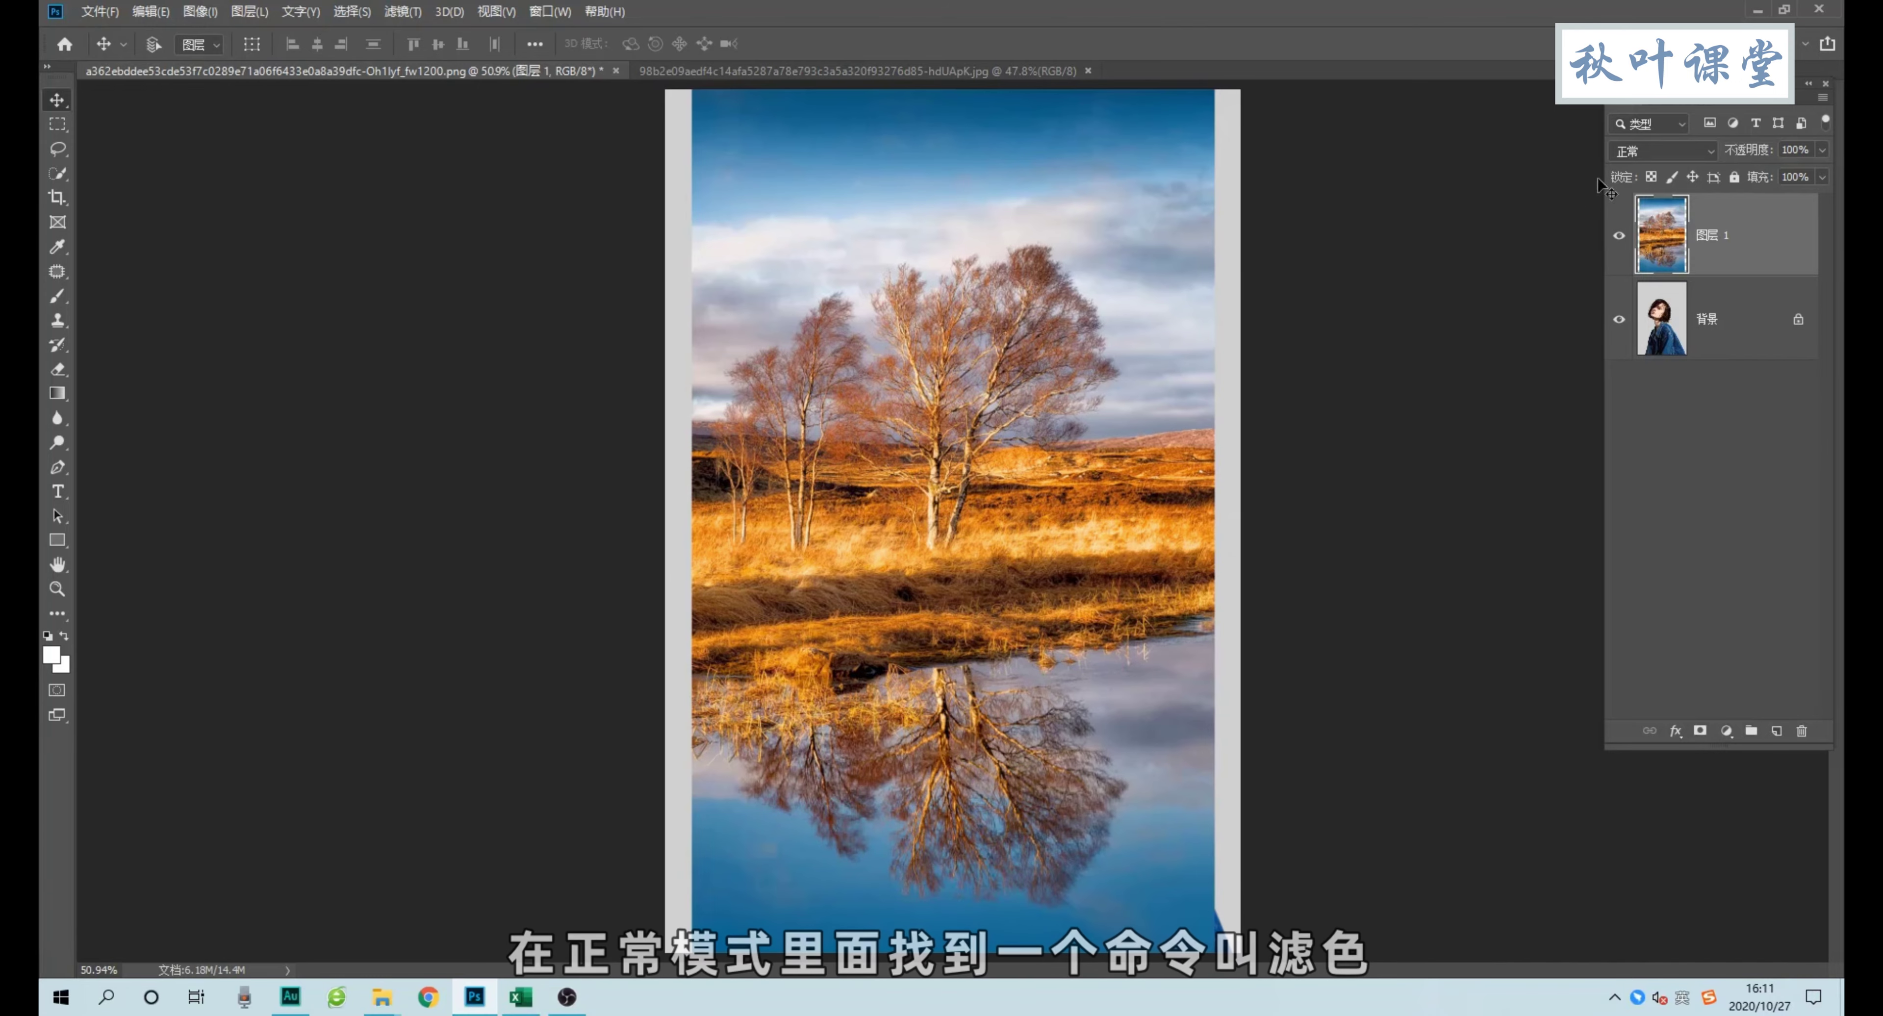
# Set the landscape layer's blend mode to Screen (滤色).
pyautogui.click(1638, 152)
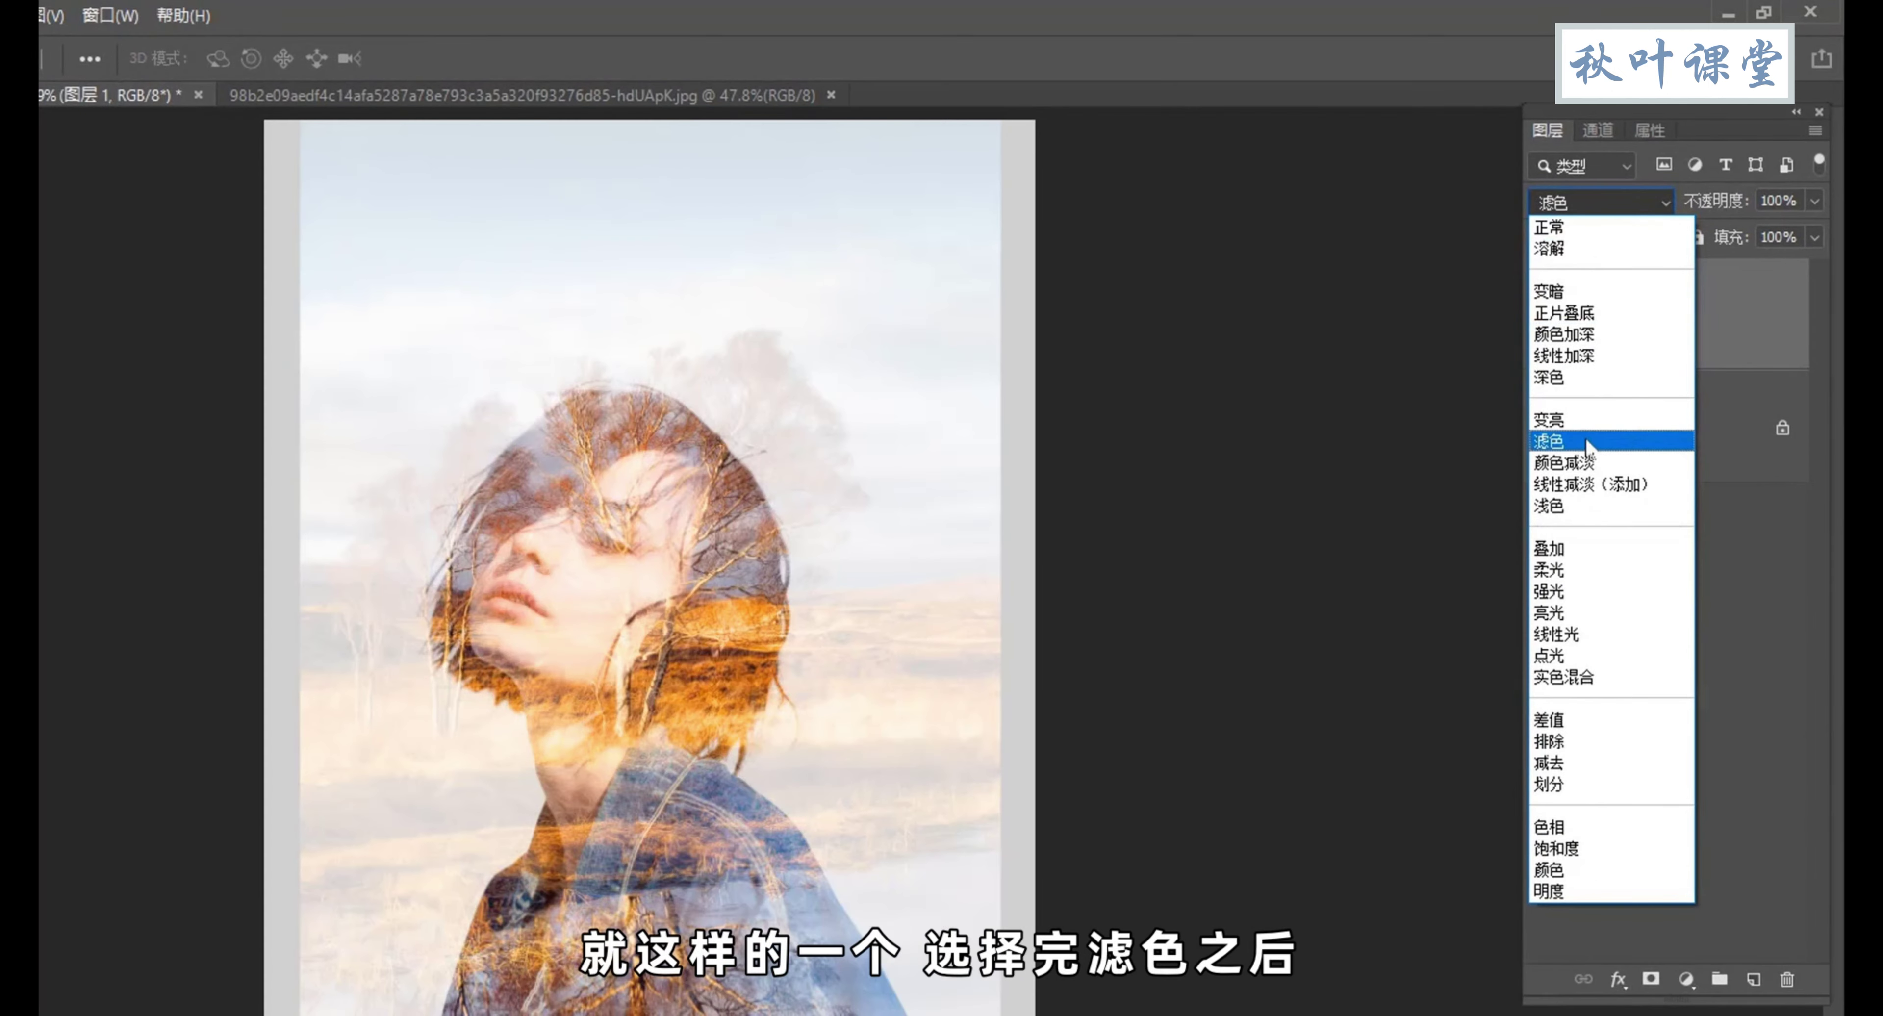
pyautogui.click(1561, 442)
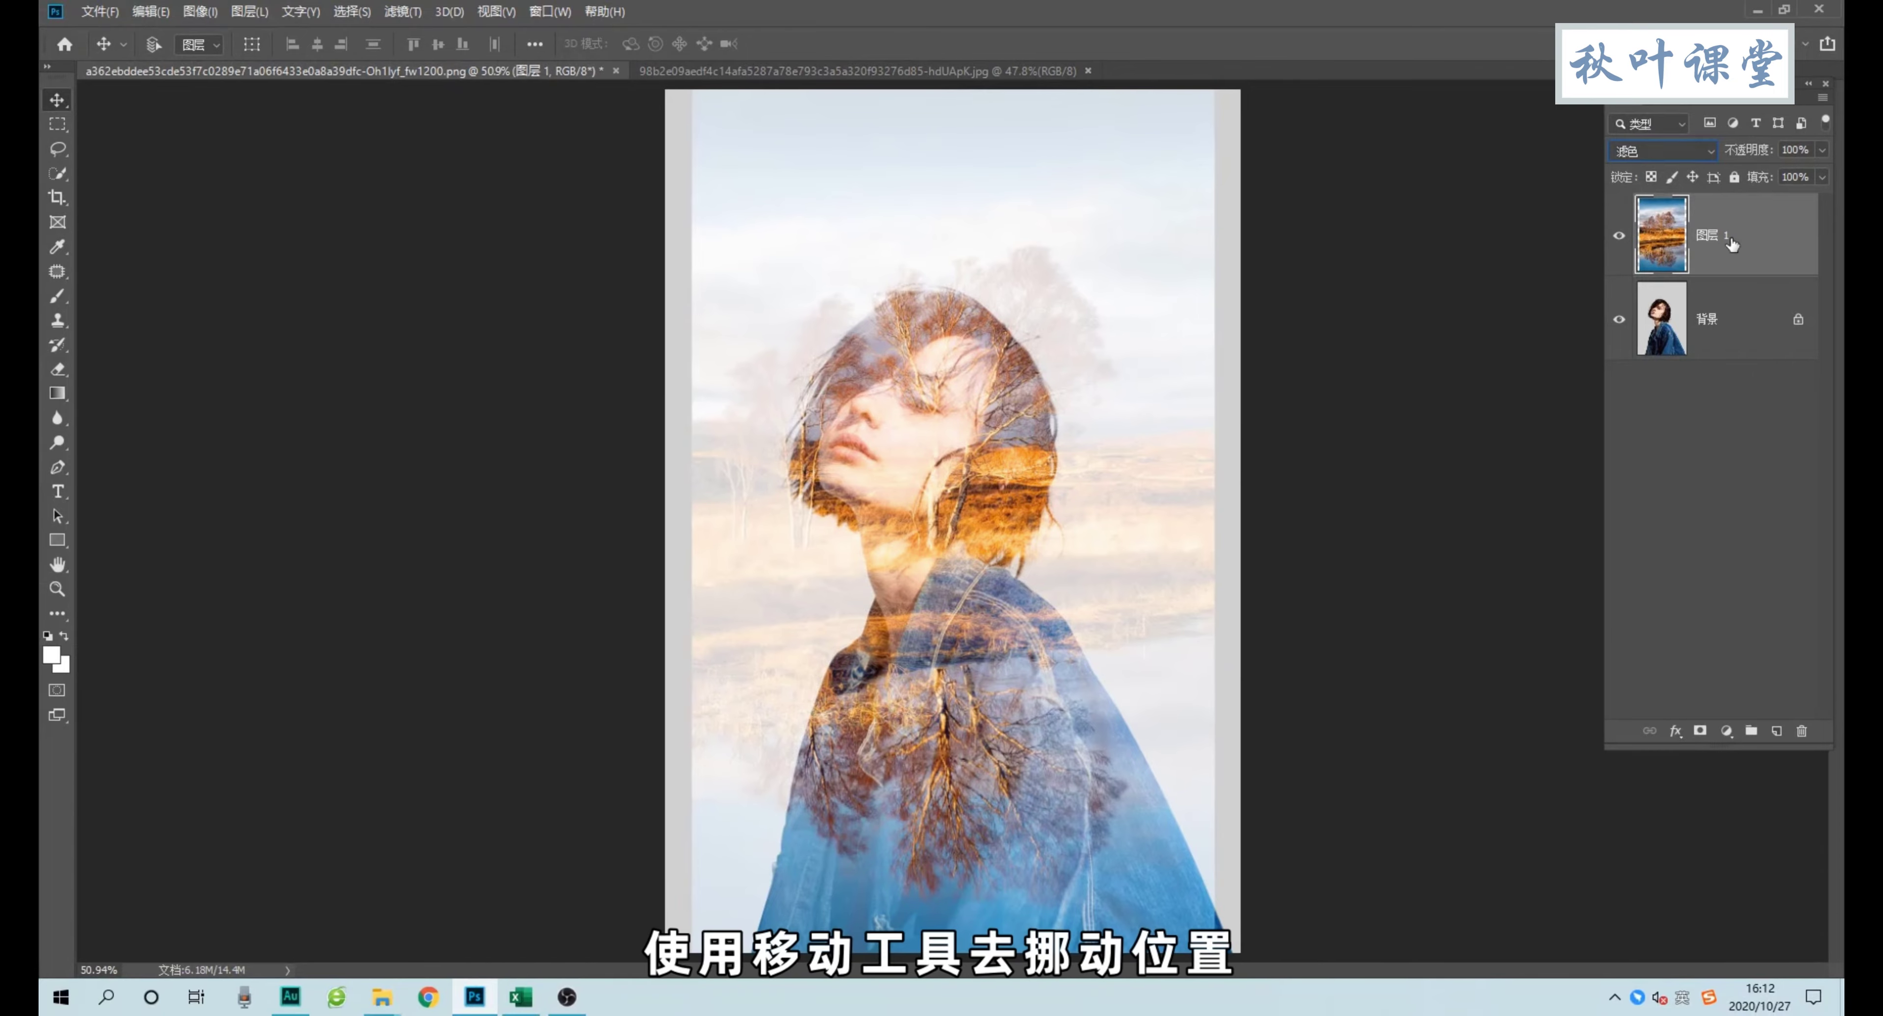
# Move Layer 1 down and right until it meets the canvas's right and bottom edges.
pyautogui.moveTo(936, 307)
pyautogui.mouseDown()
pyautogui.moveTo(961, 329)
pyautogui.moveTo(958, 231)
pyautogui.moveTo(941, 478)
pyautogui.moveTo(950, 505)
pyautogui.moveTo(996, 462)
pyautogui.moveTo(1014, 477)
pyautogui.moveTo(1144, 807)
pyautogui.mouseUp()
pyautogui.moveTo(1199, 930); pyautogui.dragTo(1215, 930)
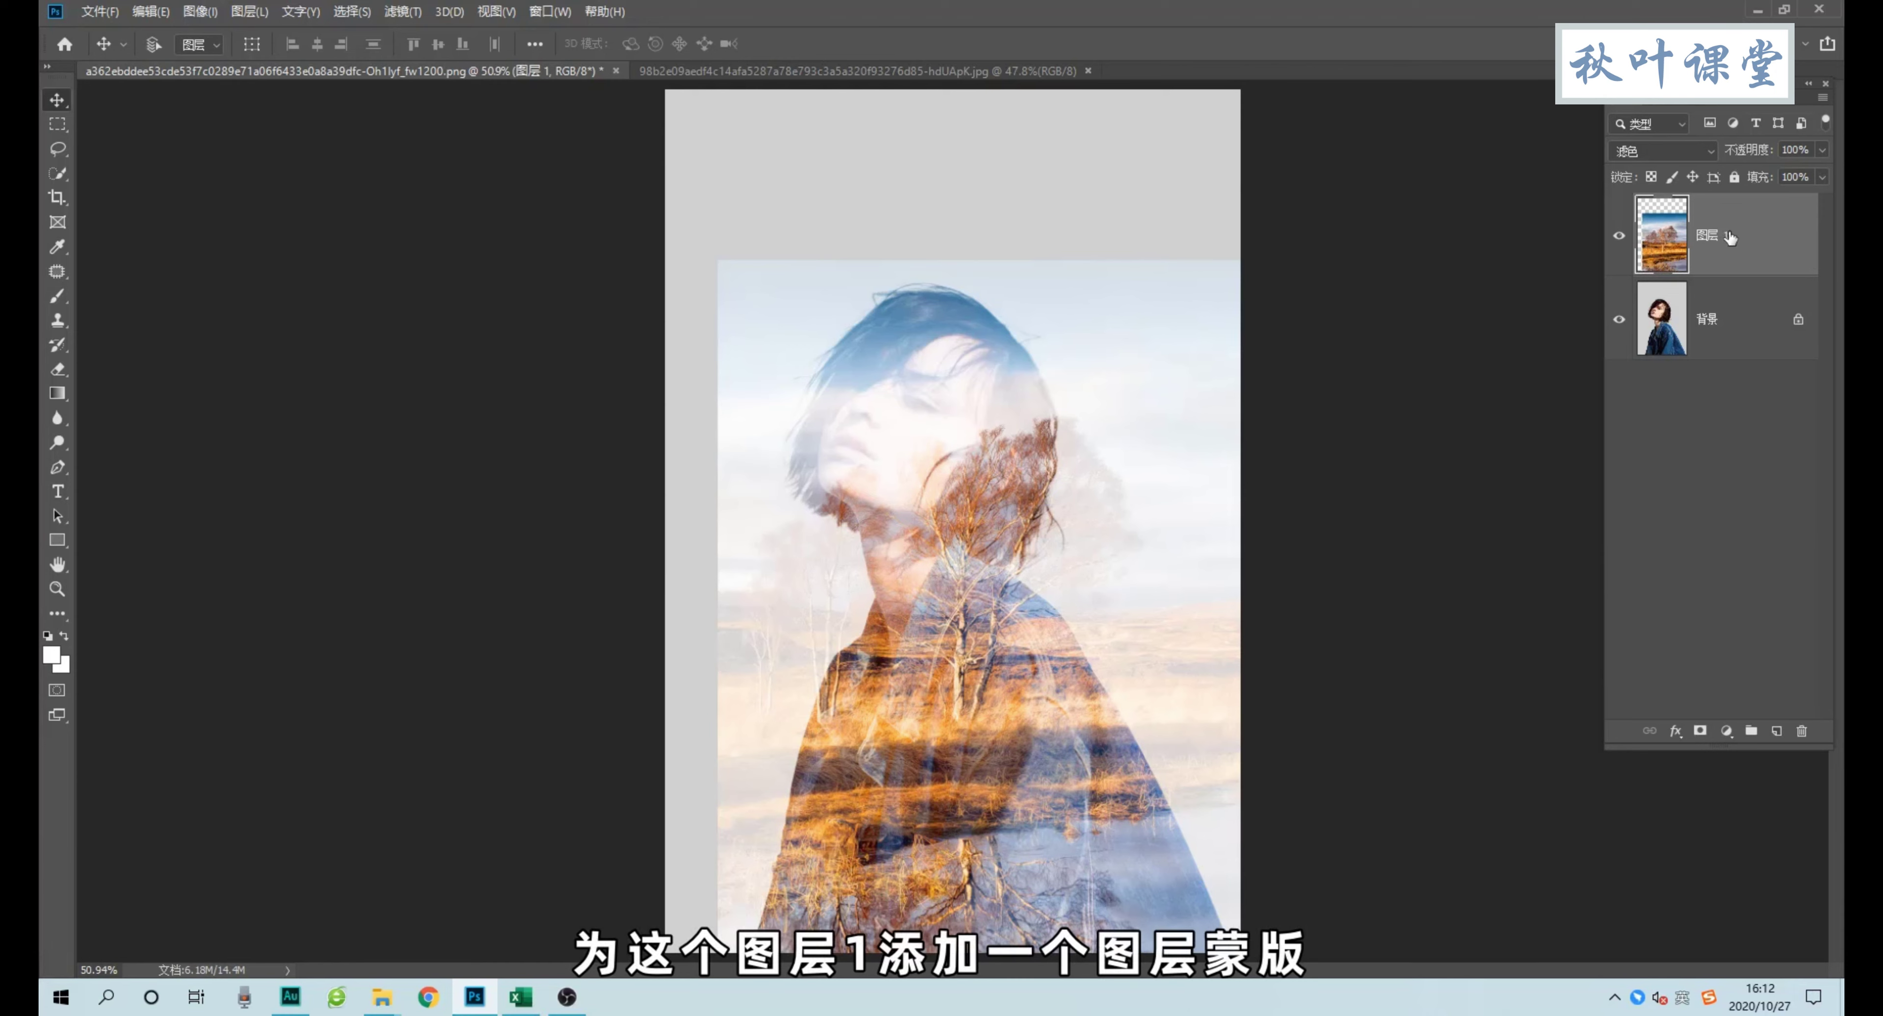
# Add a layer mask to the landscape layer and set up a black brush at 68% opacity.
pyautogui.click(1701, 731)
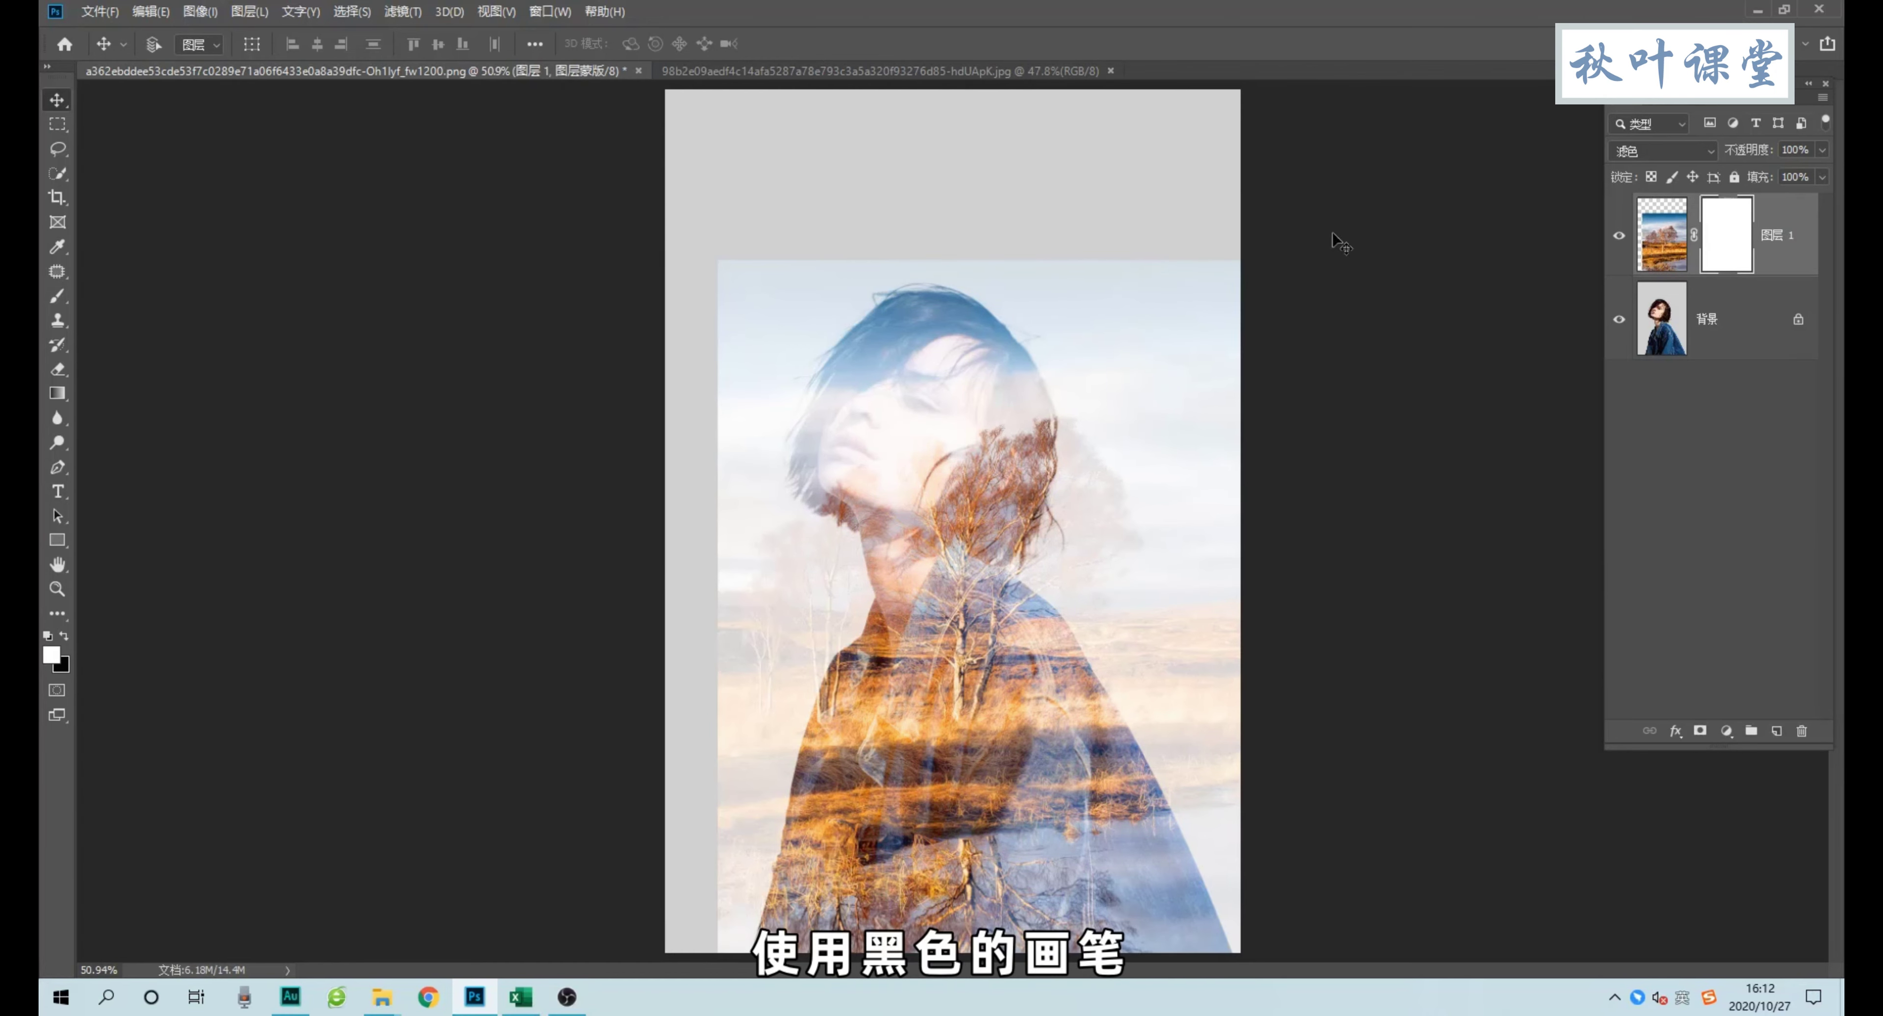
pyautogui.click(55, 293)
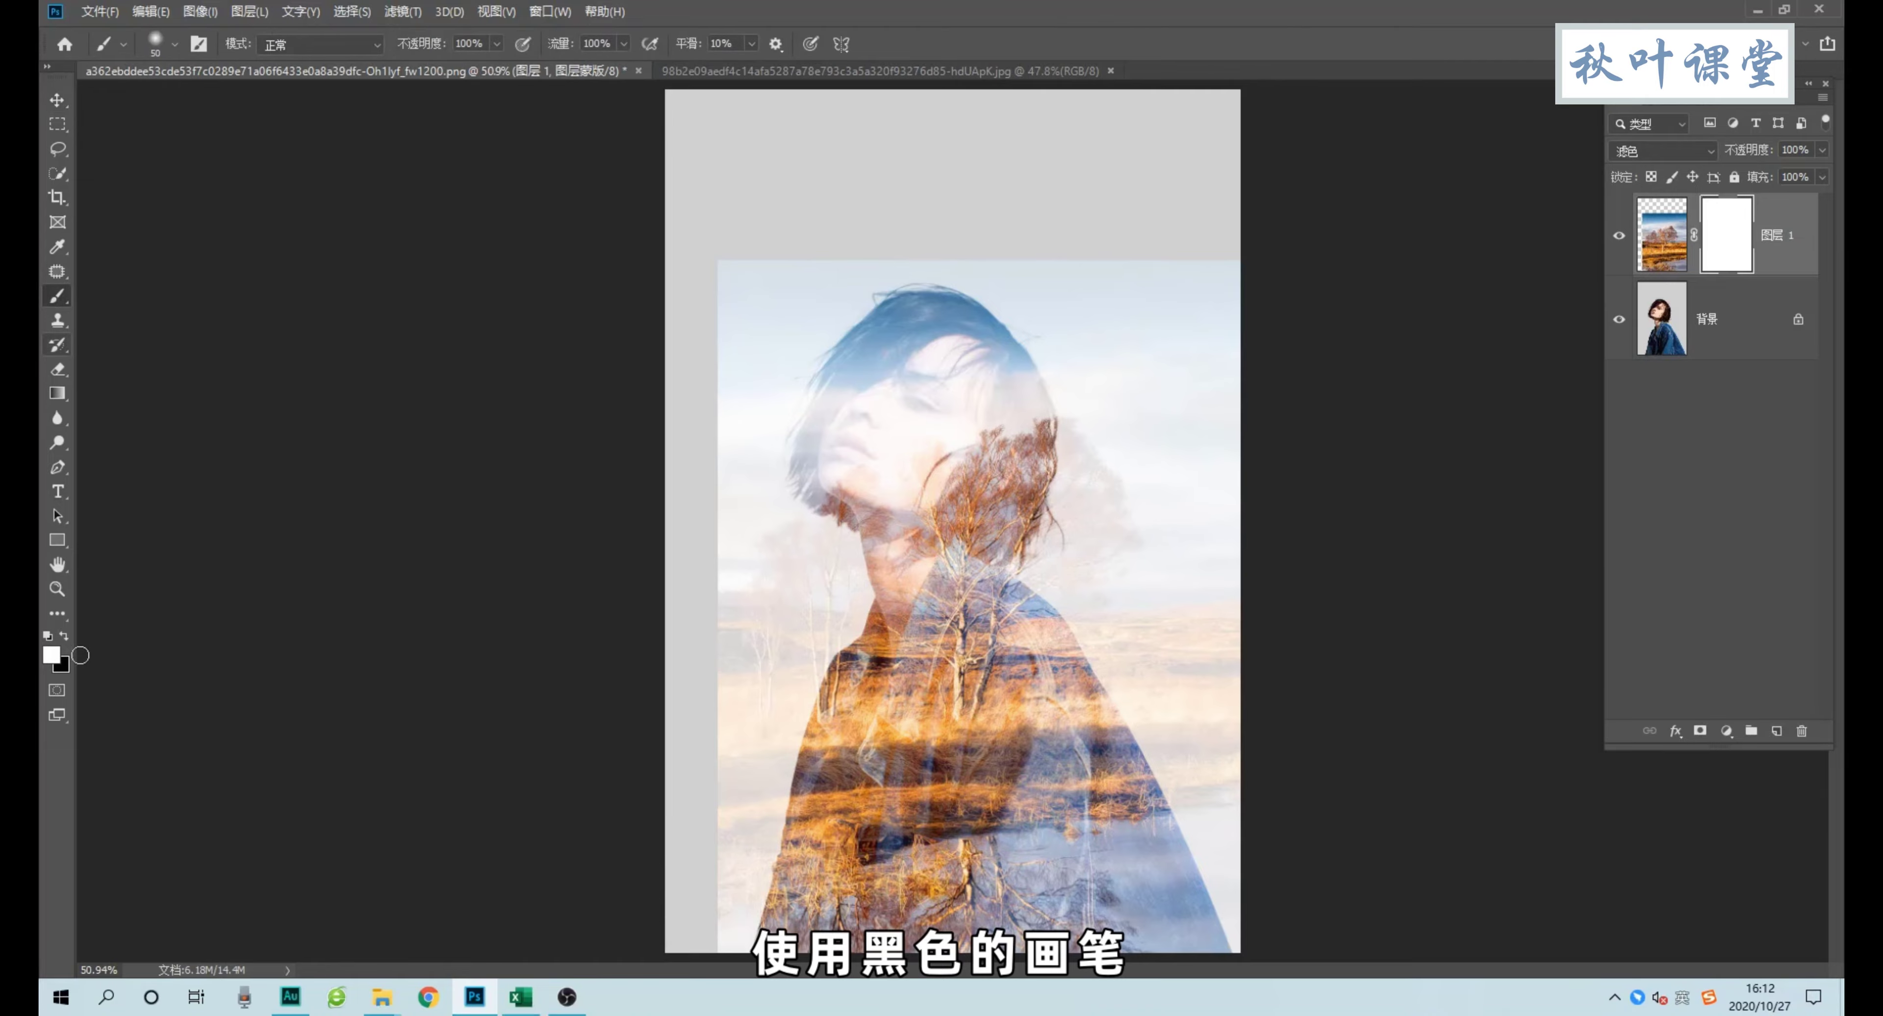
pyautogui.click(52, 655)
pyautogui.click(878, 488)
pyautogui.click(1307, 234)
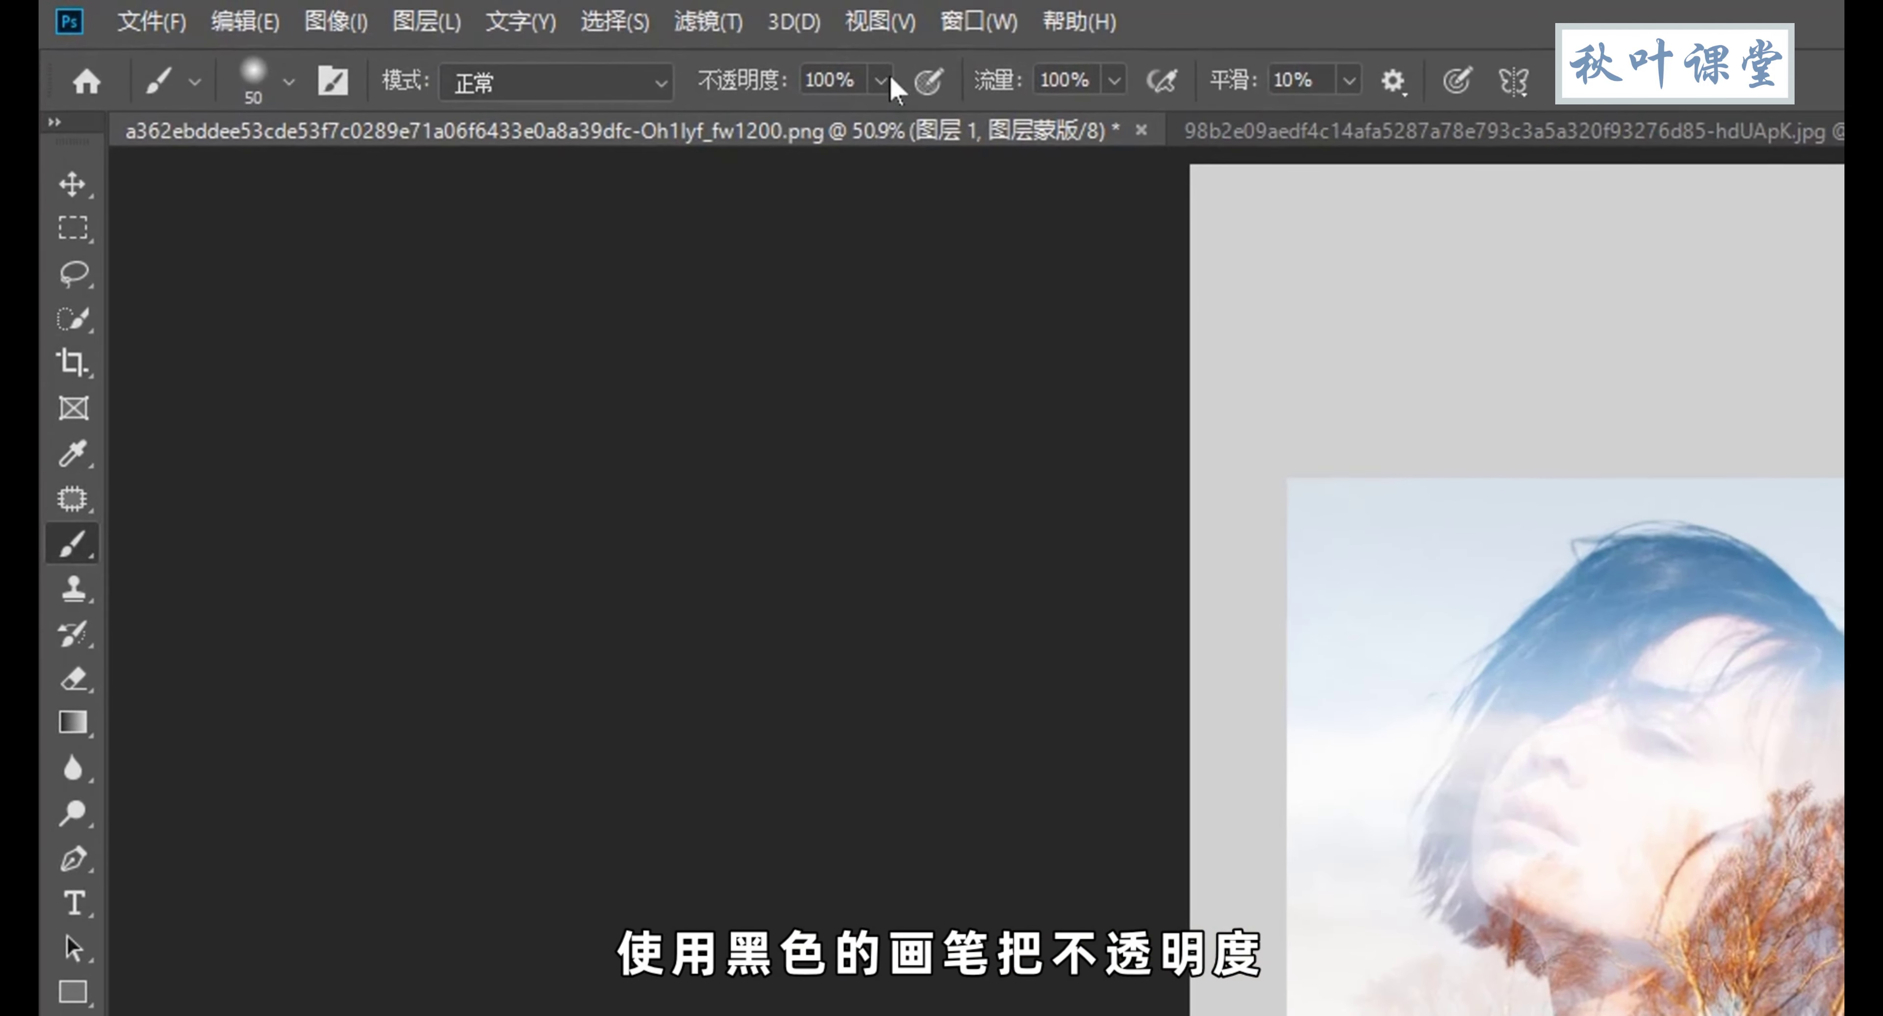
pyautogui.click(880, 81)
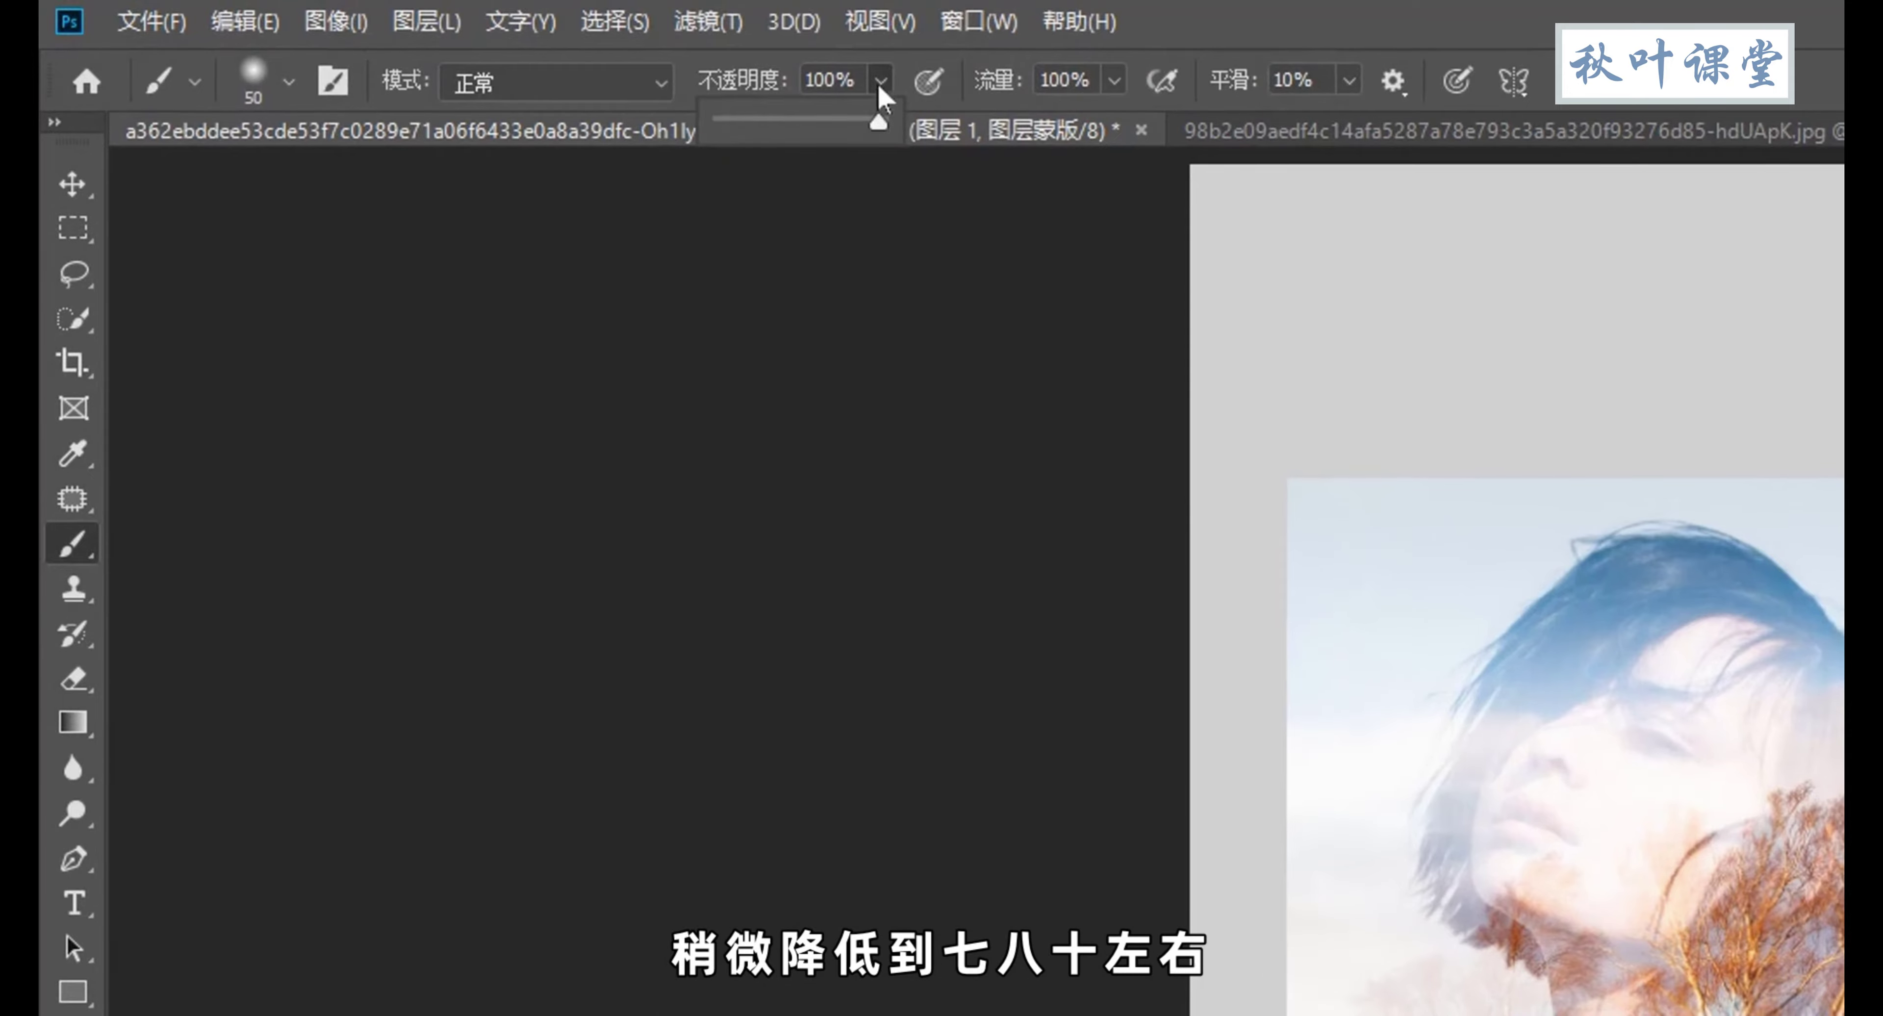
pyautogui.moveTo(827, 125); pyautogui.dragTo(831, 126)
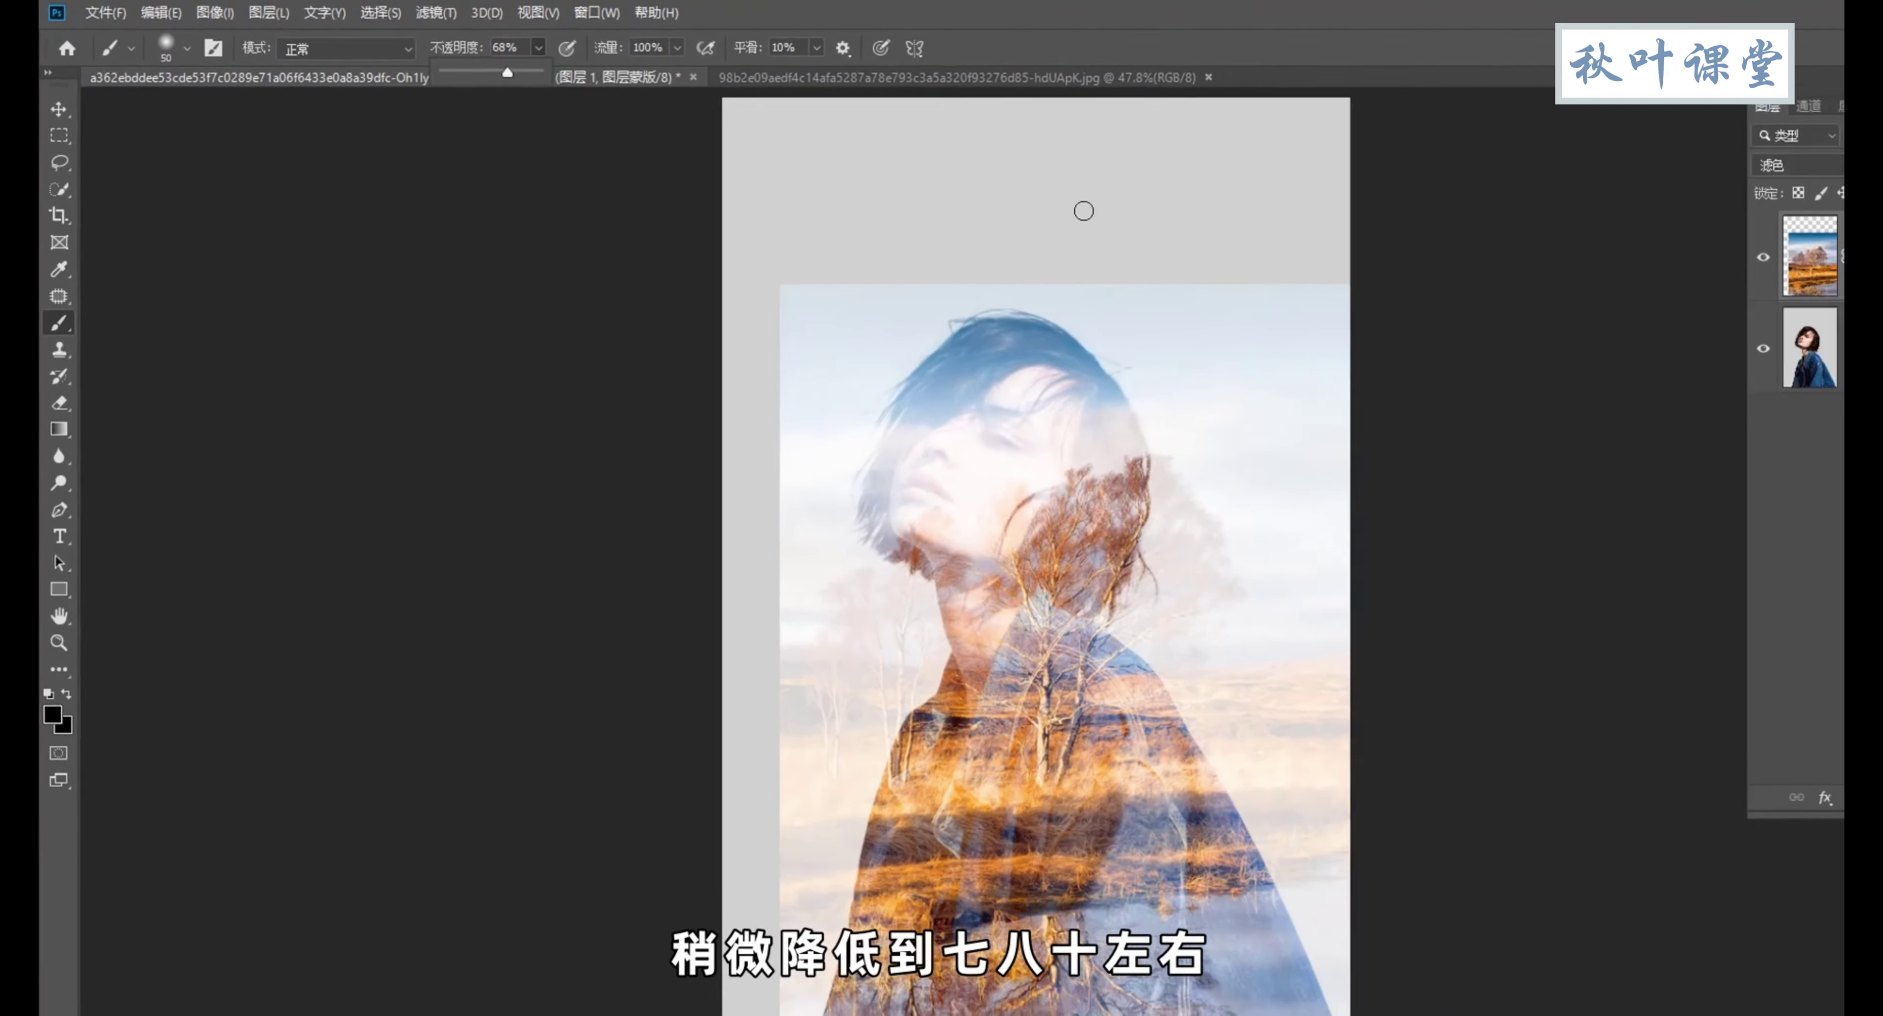
pyautogui.rightClick(982, 224)
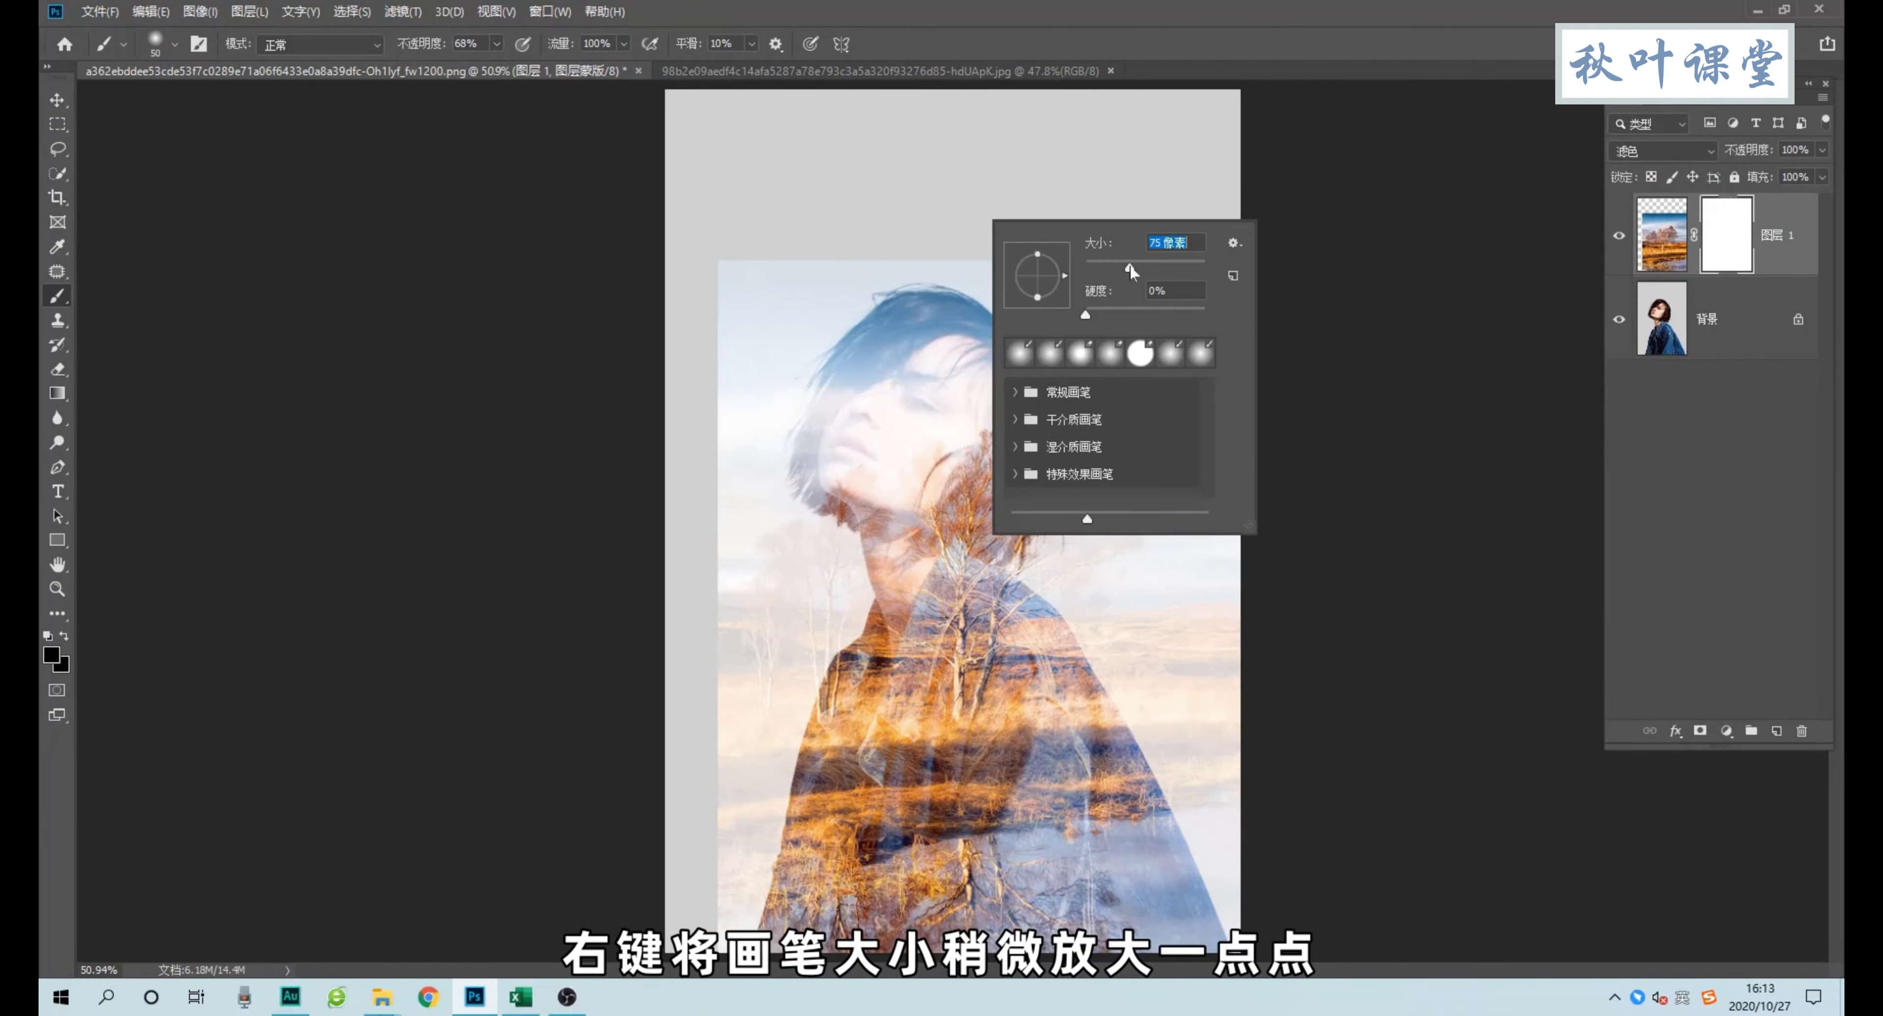
# Enlarge the brush to 354 px and mask out the landscape to the right of the head.
pyautogui.moveTo(1114, 269); pyautogui.dragTo(1174, 268)
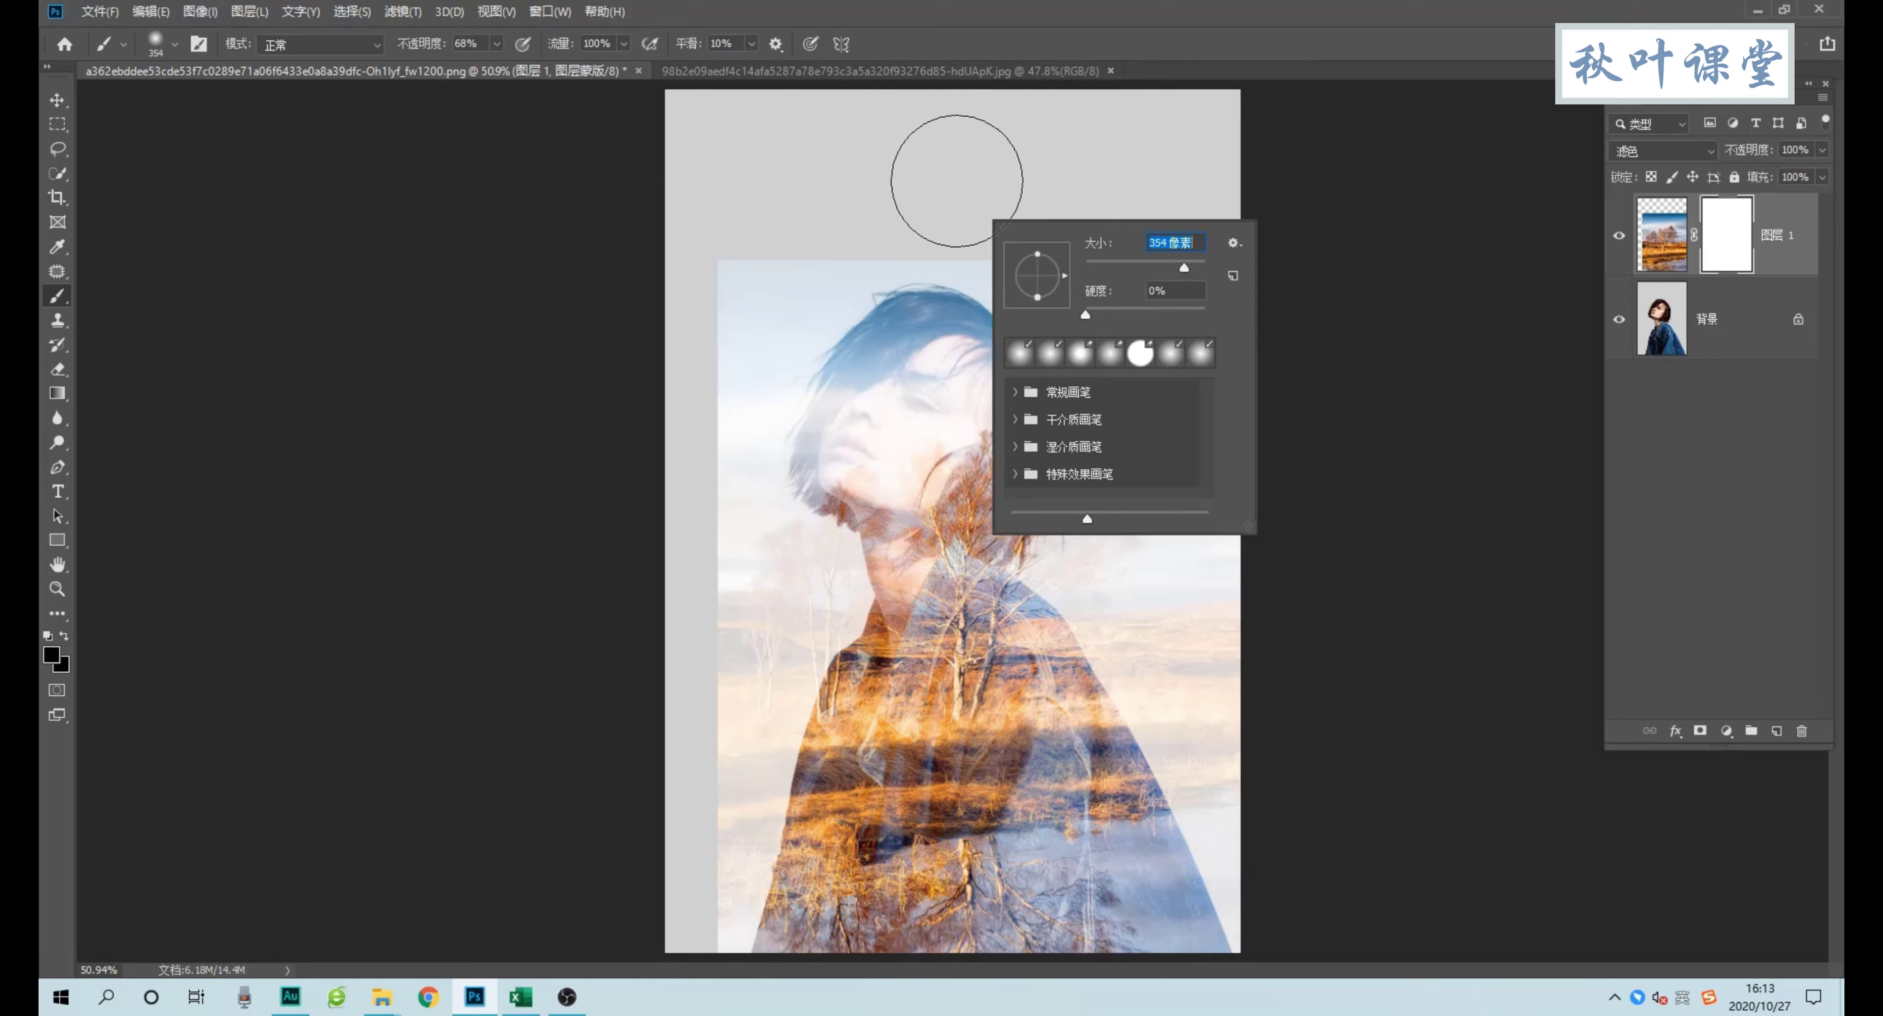
pyautogui.click(956, 181)
pyautogui.moveTo(1181, 286)
pyautogui.mouseDown()
pyautogui.moveTo(1162, 302)
pyautogui.moveTo(1170, 497)
pyautogui.mouseUp()
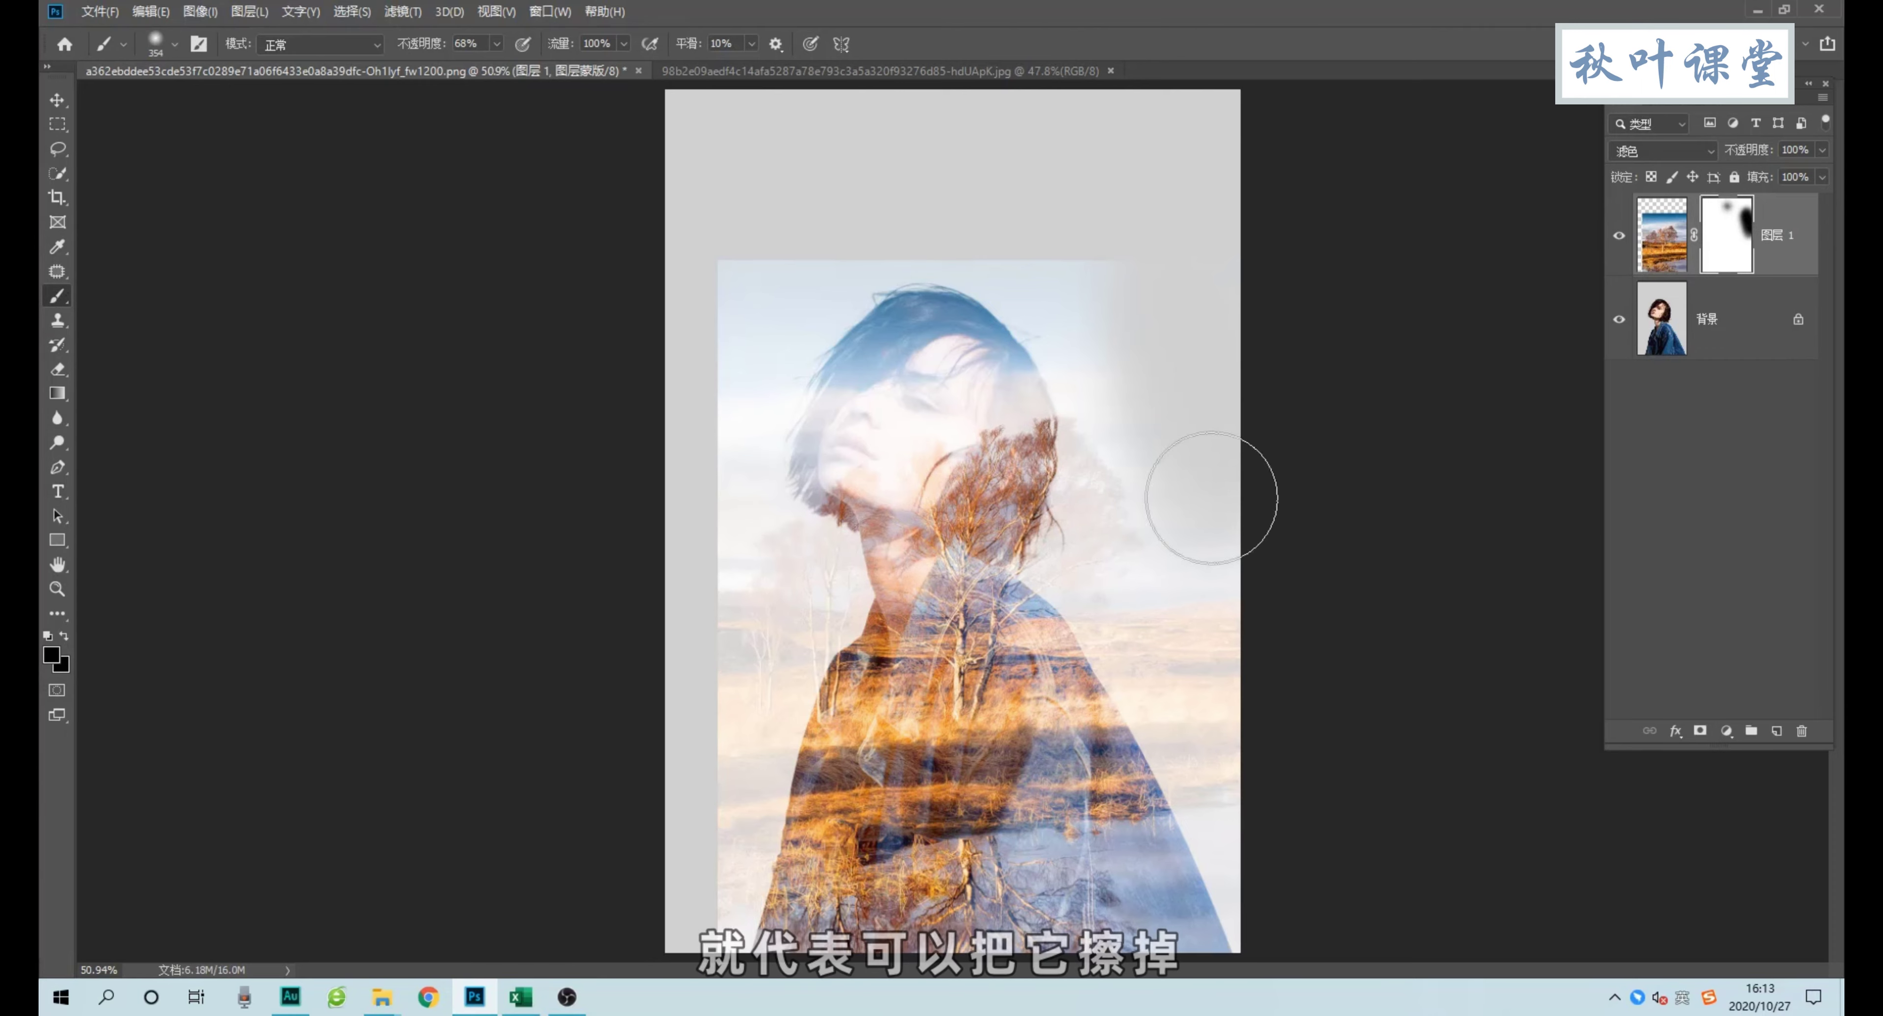
pyautogui.moveTo(1076, 189)
pyautogui.mouseDown()
pyautogui.moveTo(1194, 478)
pyautogui.moveTo(1177, 570)
pyautogui.moveTo(1221, 689)
pyautogui.mouseUp()
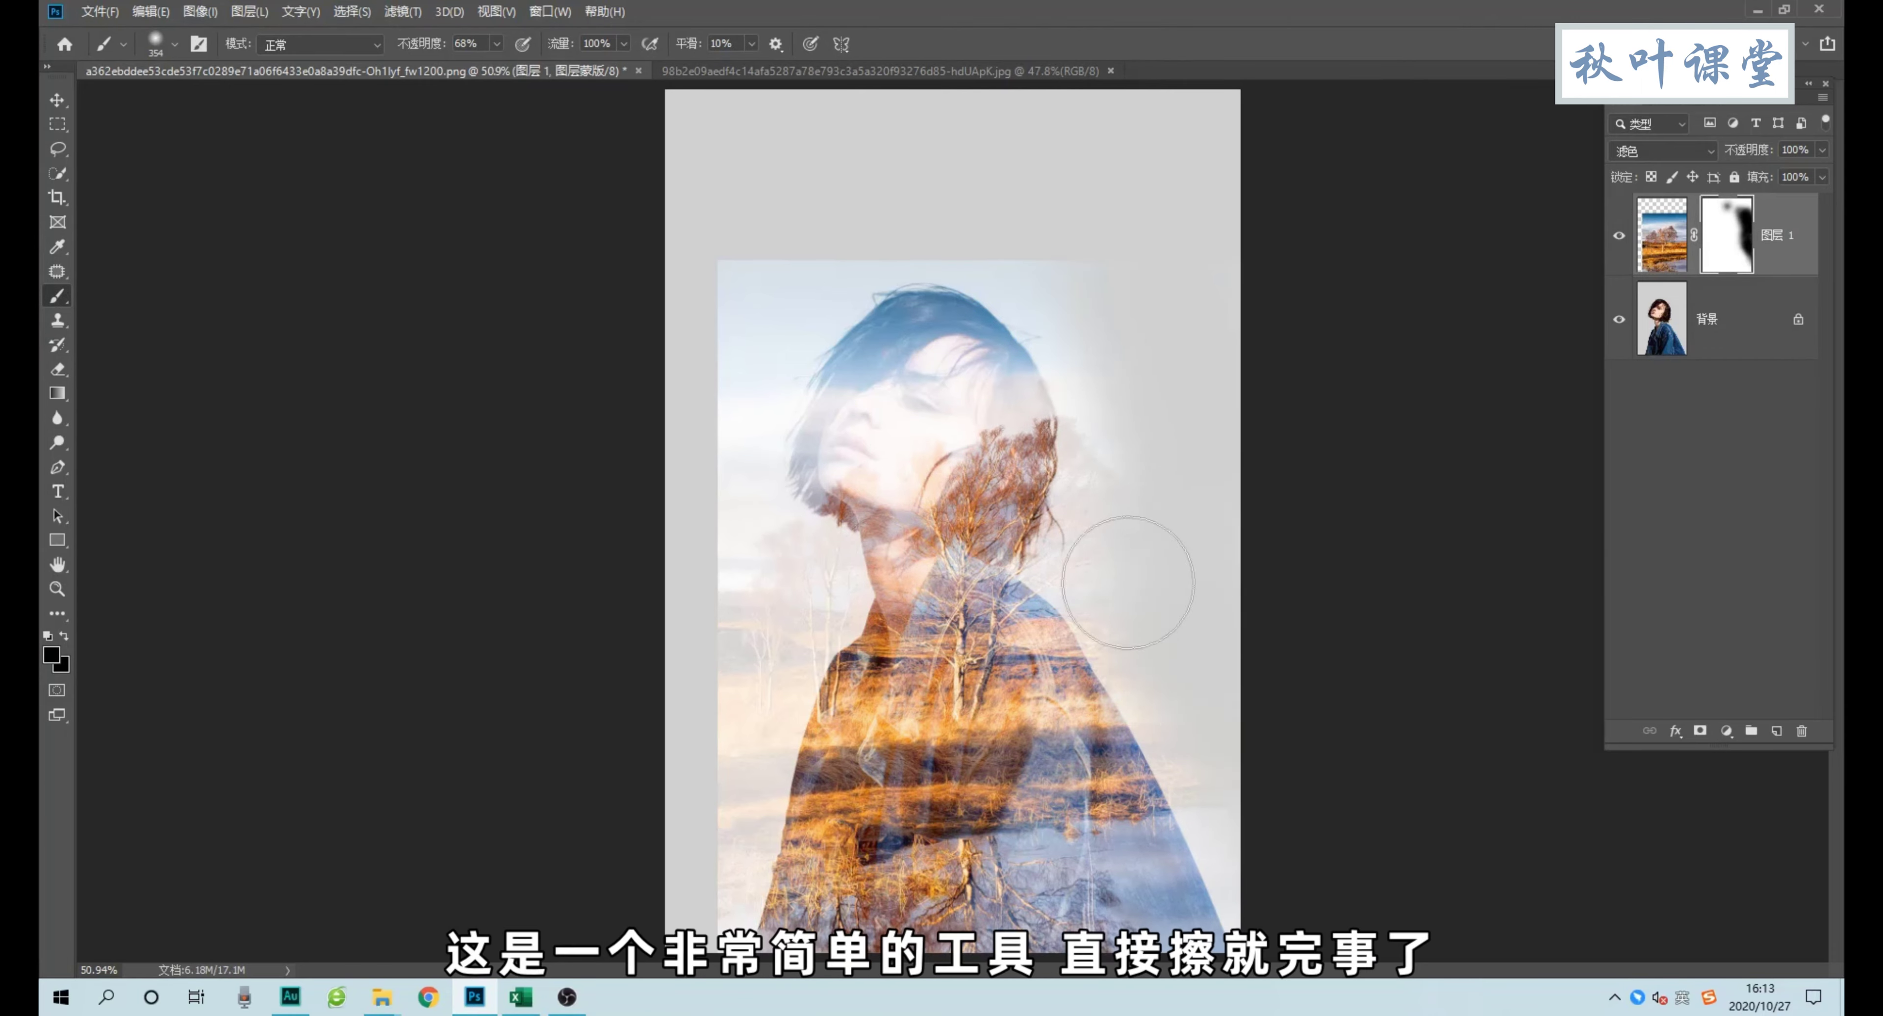
# Paint black on the mask along the top edge, the left edge and above the head.
pyautogui.moveTo(796, 181)
pyautogui.mouseDown()
pyautogui.moveTo(660, 358)
pyautogui.moveTo(798, 197)
pyautogui.moveTo(1189, 358)
pyautogui.mouseUp()
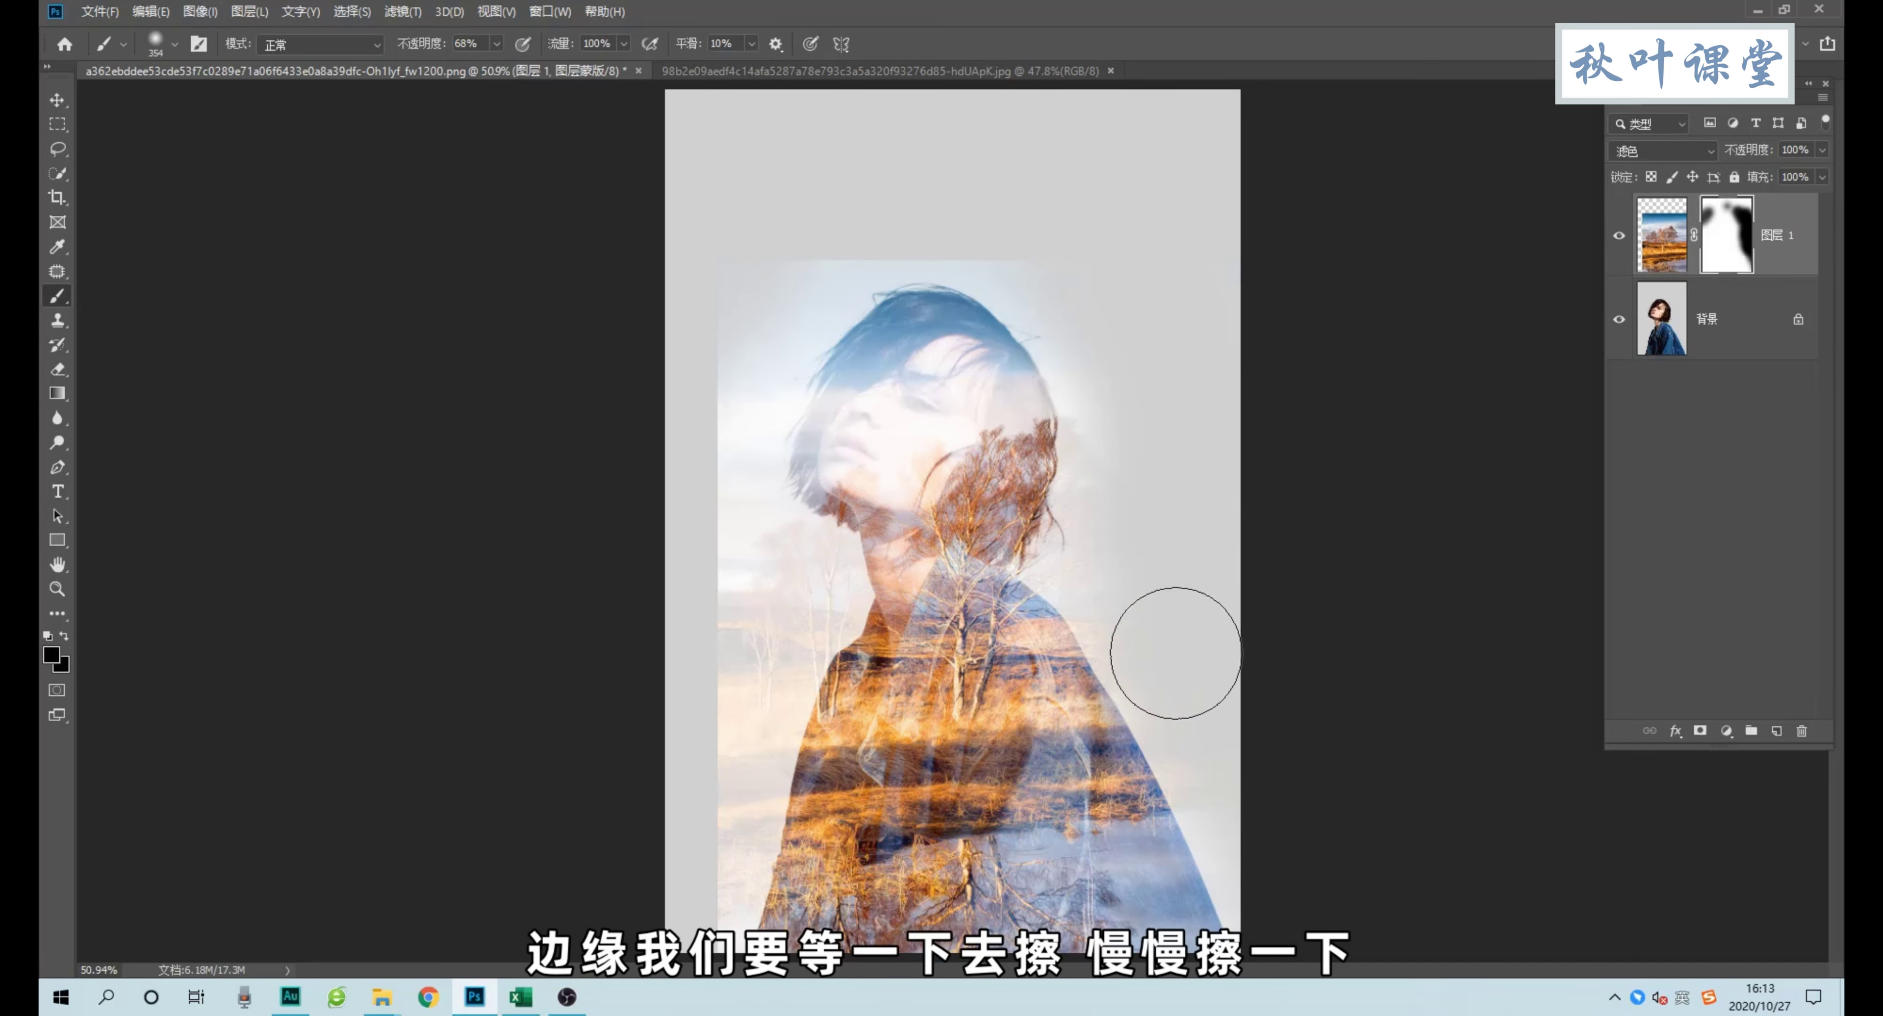
pyautogui.moveTo(736, 550); pyautogui.dragTo(688, 950)
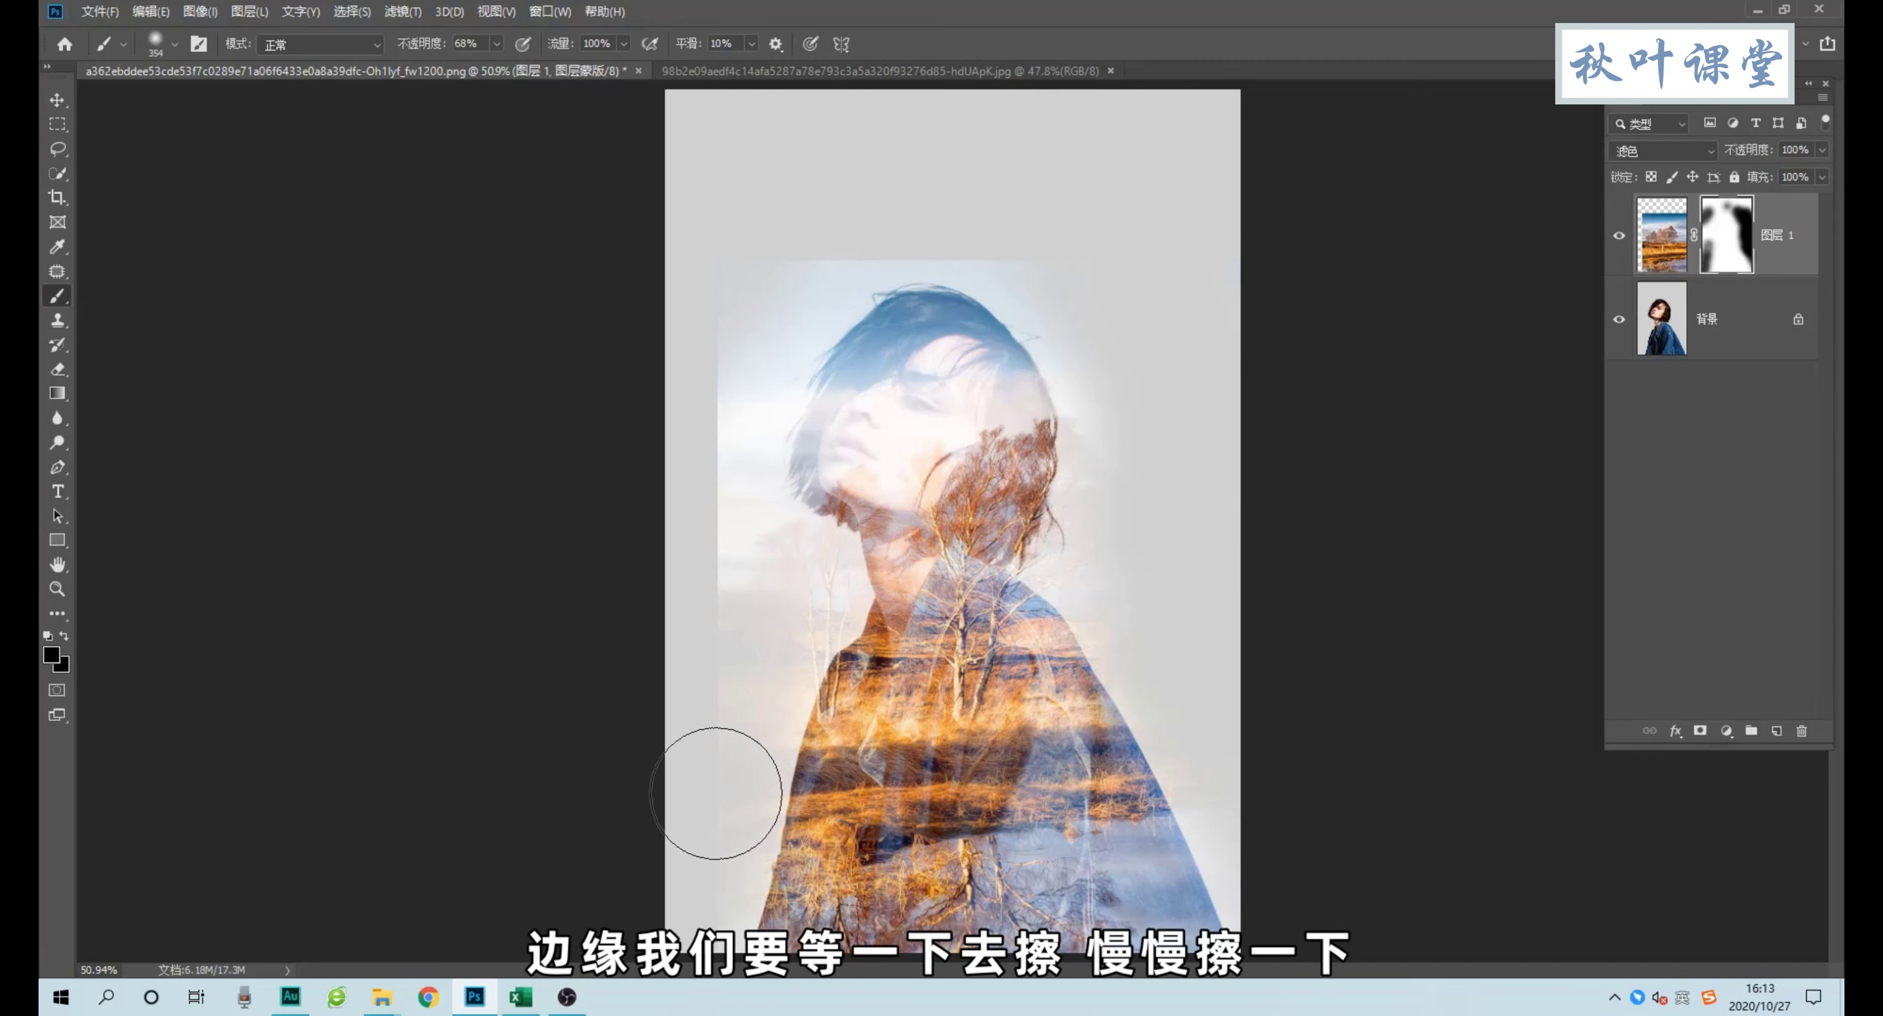
pyautogui.moveTo(706, 613)
pyautogui.mouseDown()
pyautogui.moveTo(685, 610)
pyautogui.moveTo(701, 294)
pyautogui.moveTo(682, 536)
pyautogui.mouseUp()
pyautogui.moveTo(769, 589); pyautogui.dragTo(769, 601)
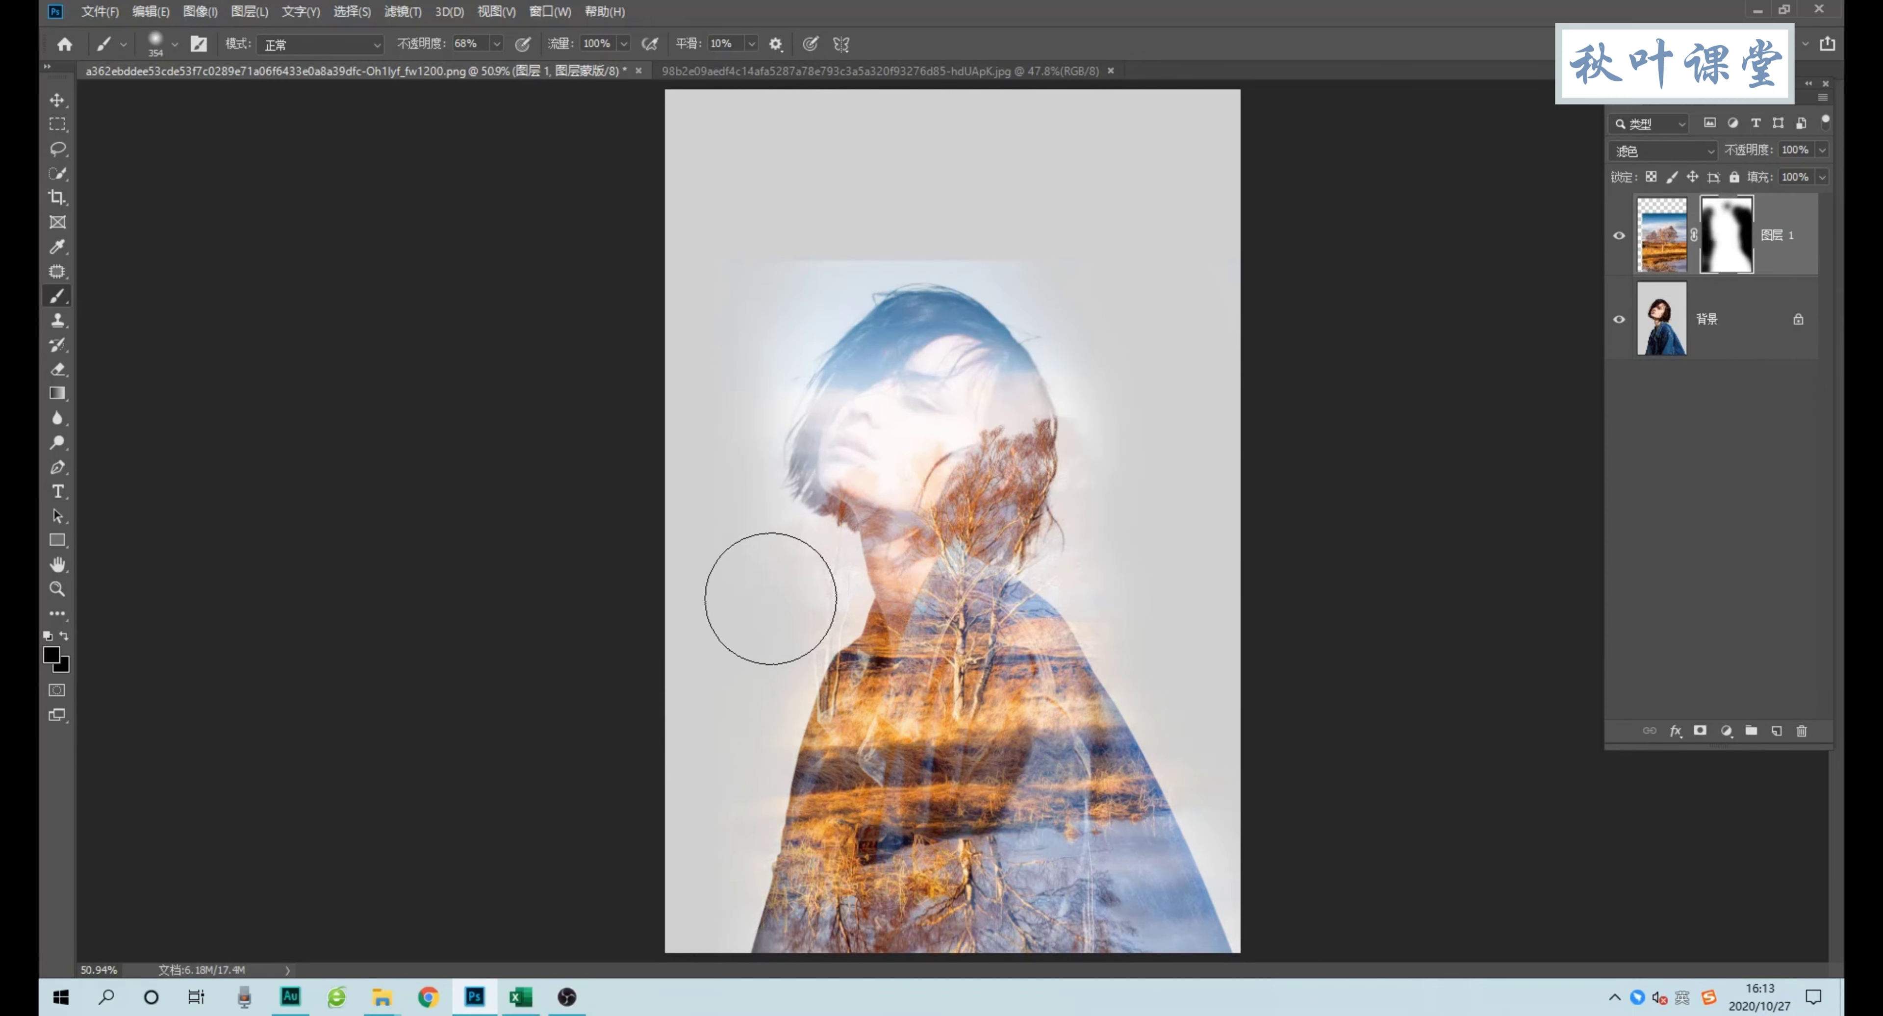
pyautogui.moveTo(759, 289); pyautogui.dragTo(1101, 168)
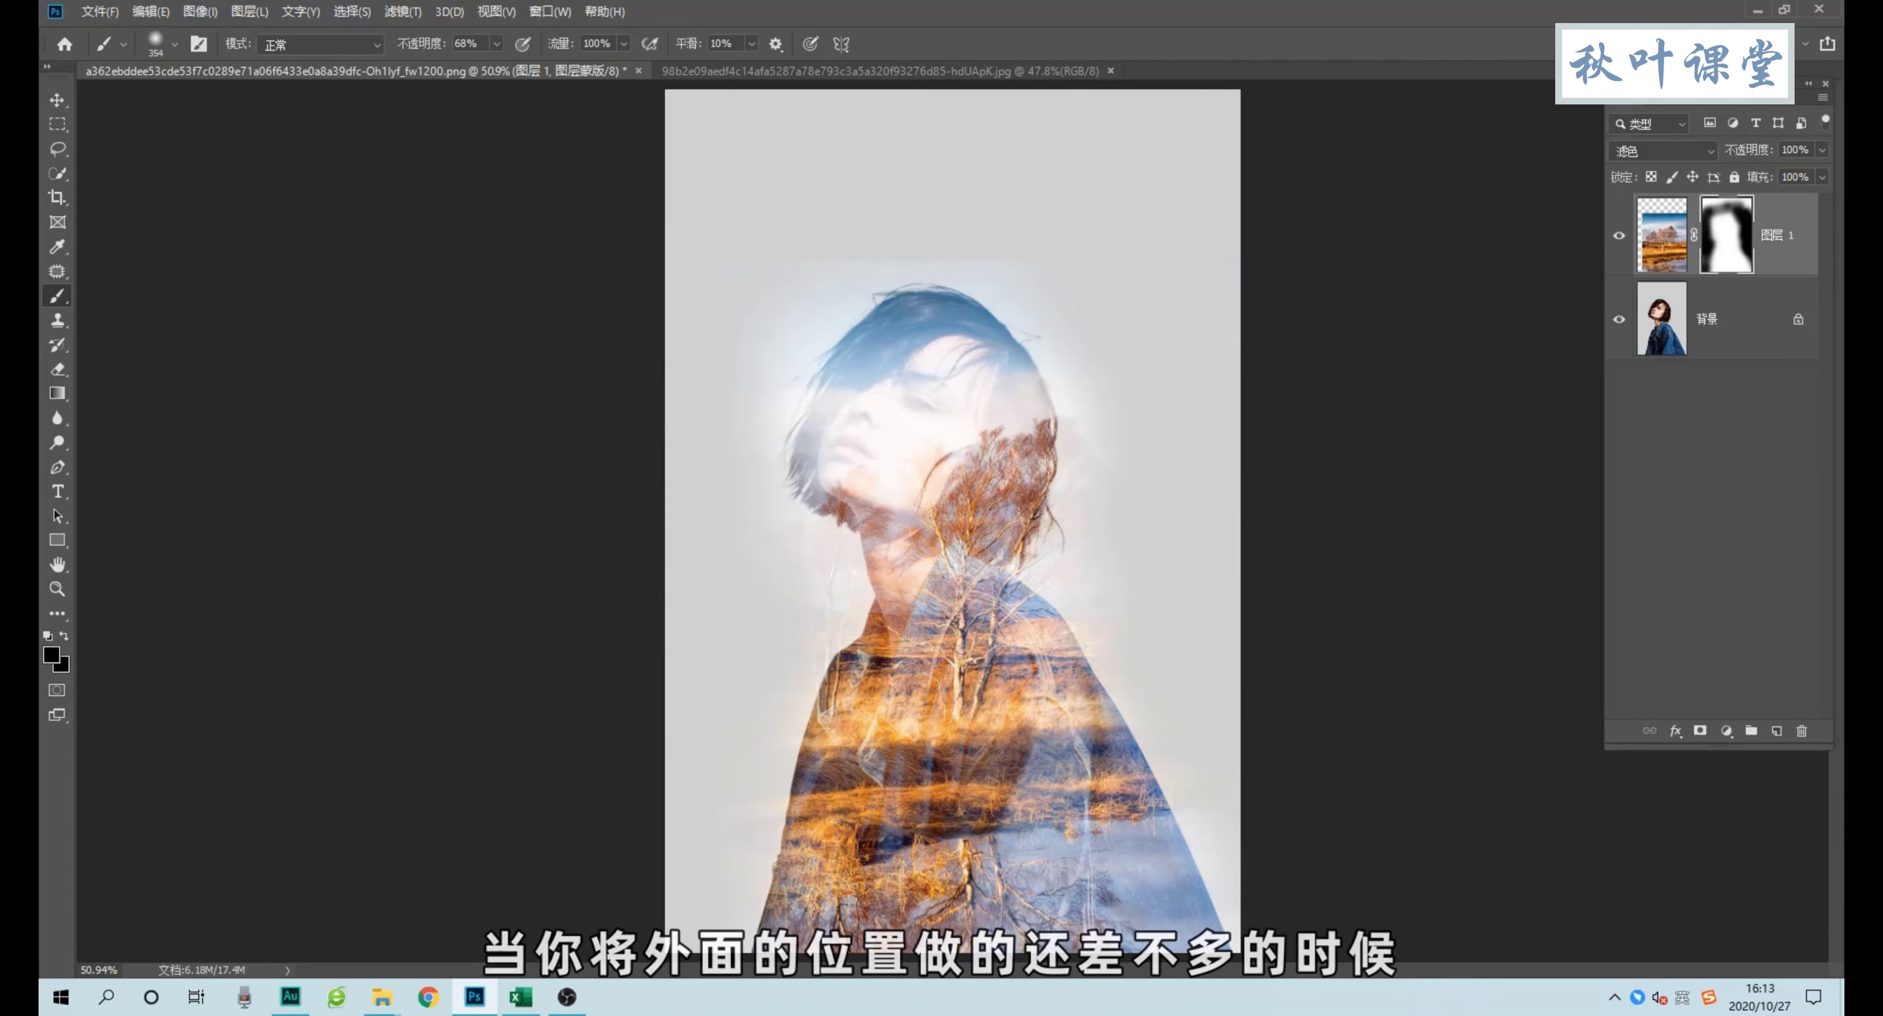
# Shrink the brush to about 100 px, zoom in, and undo the last mask stroke on the hair.
pyautogui.rightClick(892, 263)
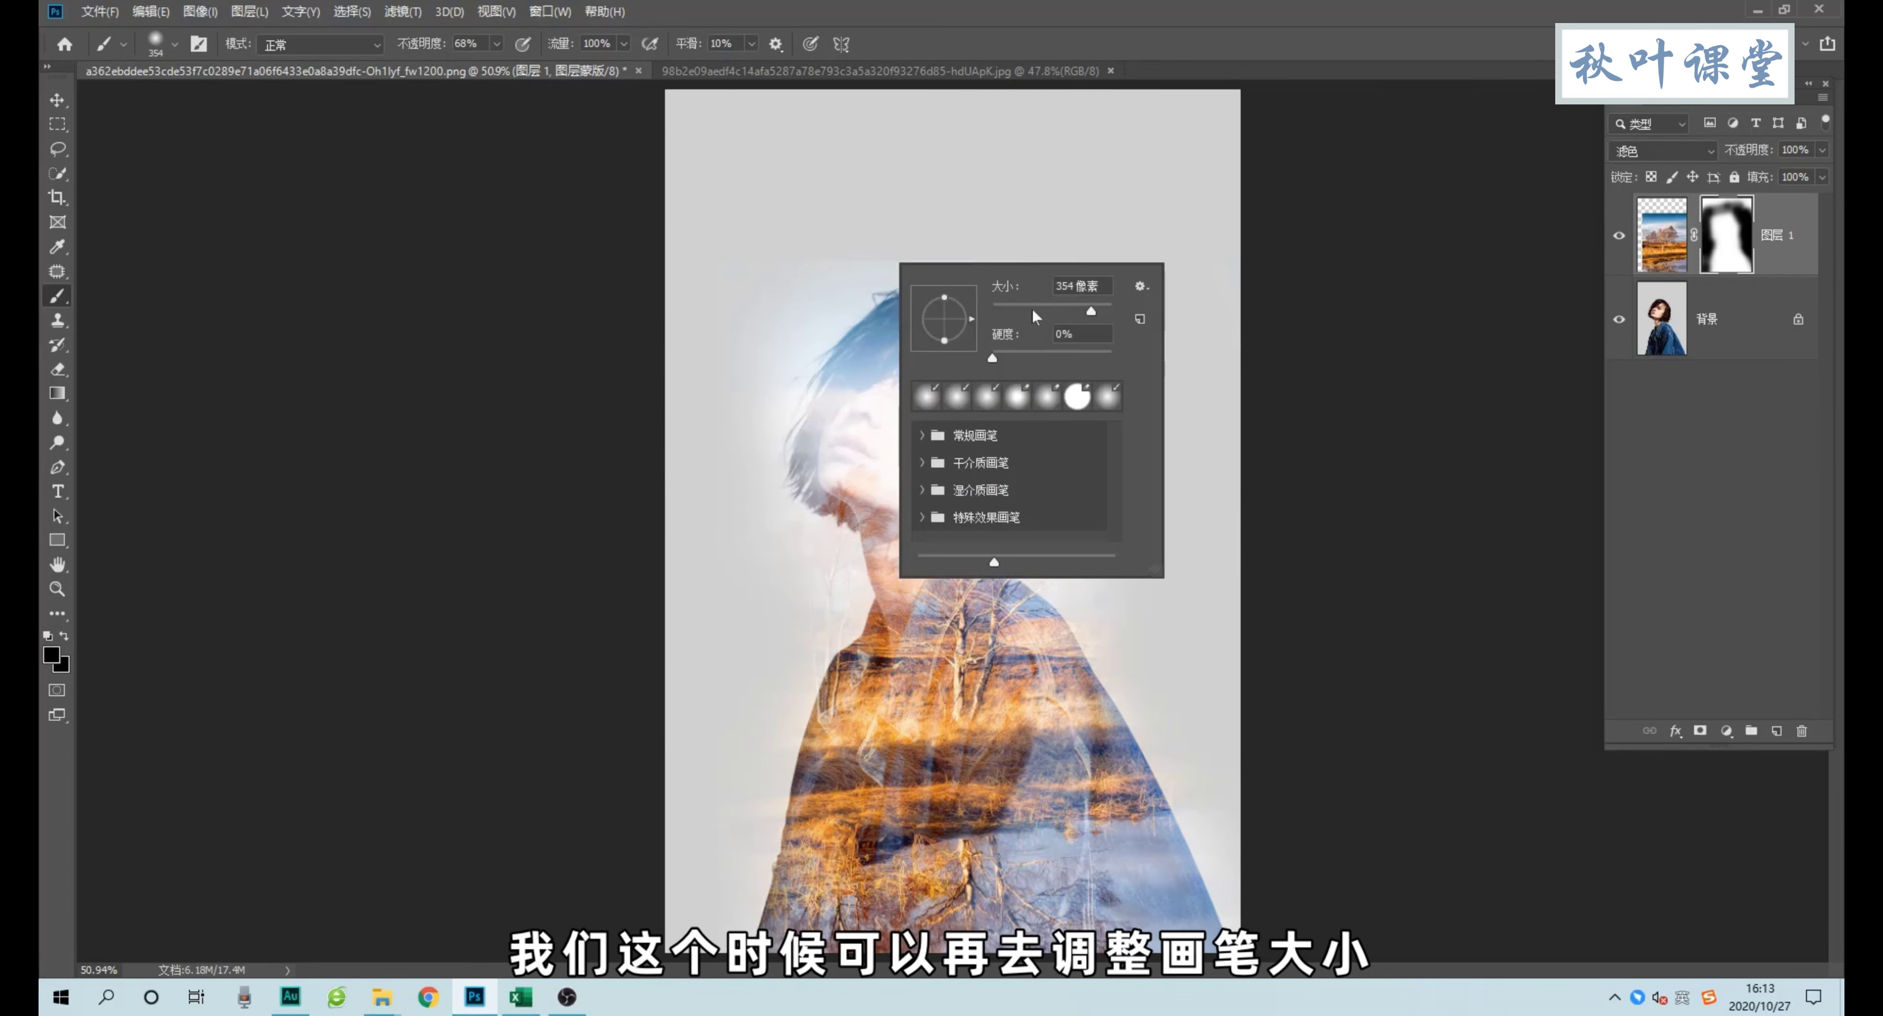
pyautogui.click(1053, 311)
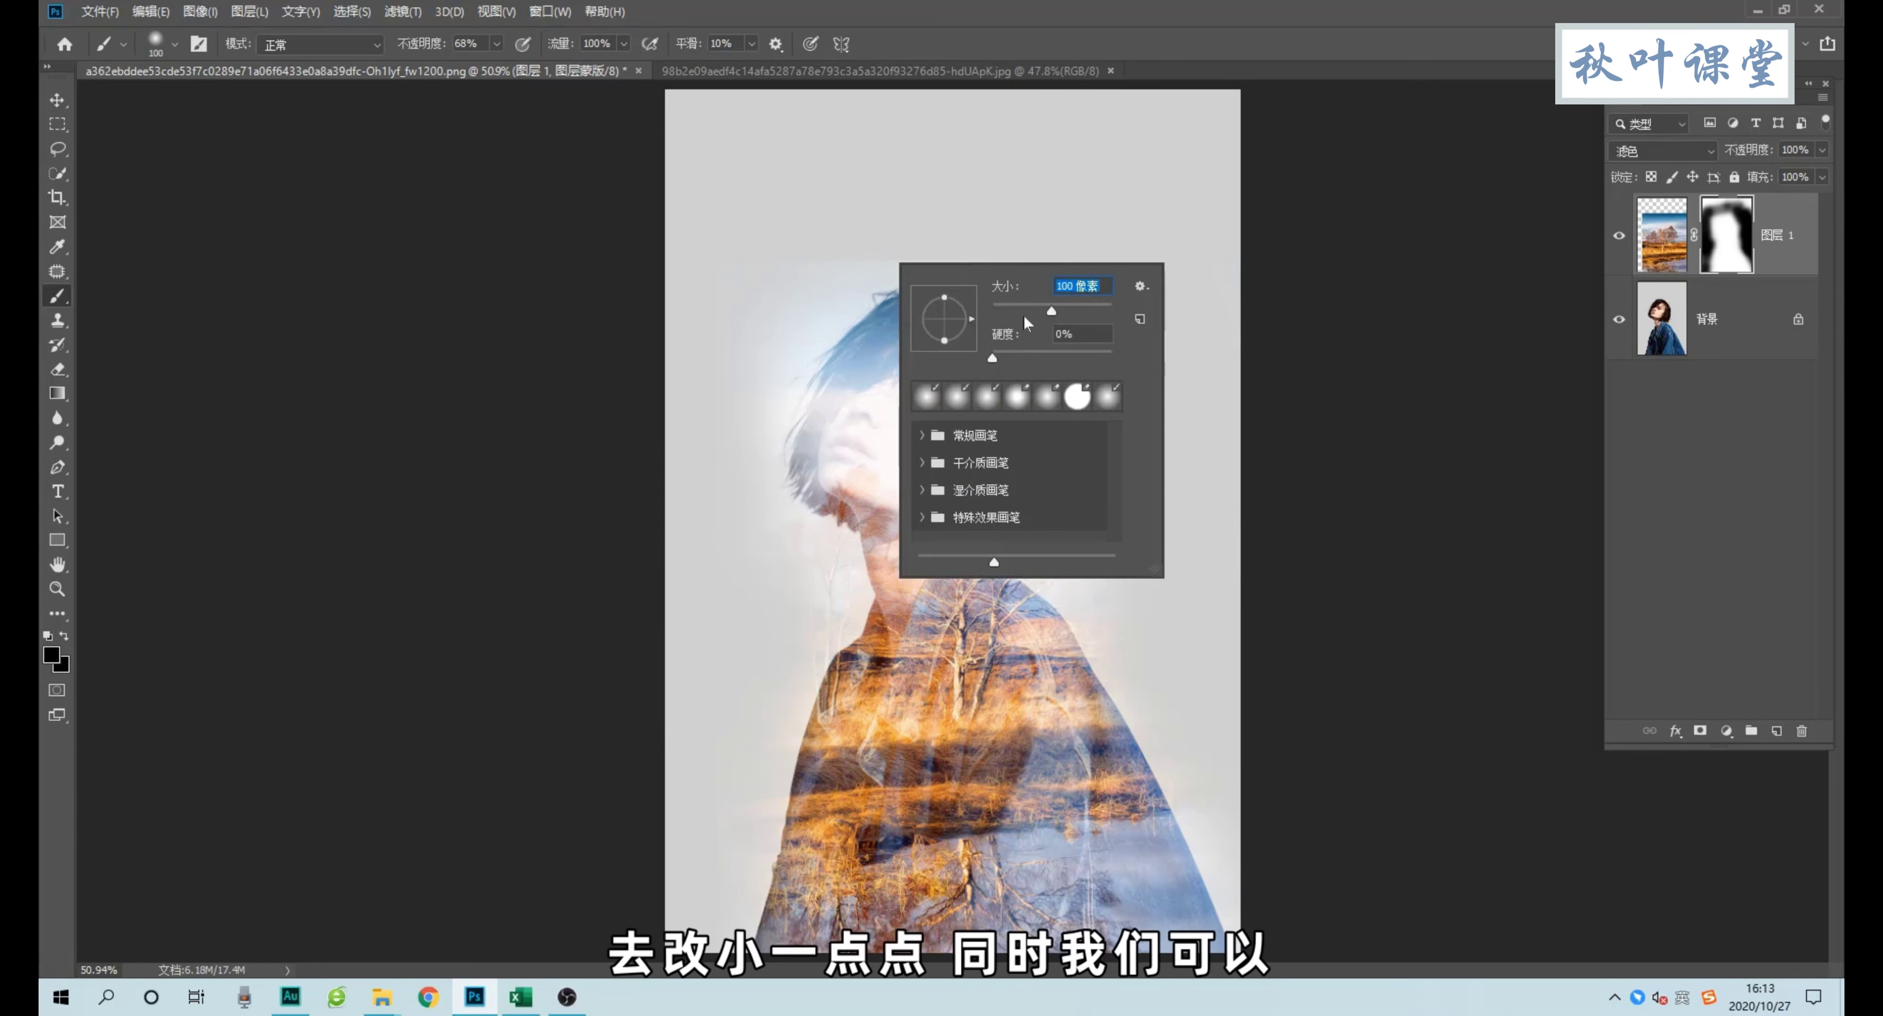
pyautogui.press('Return')
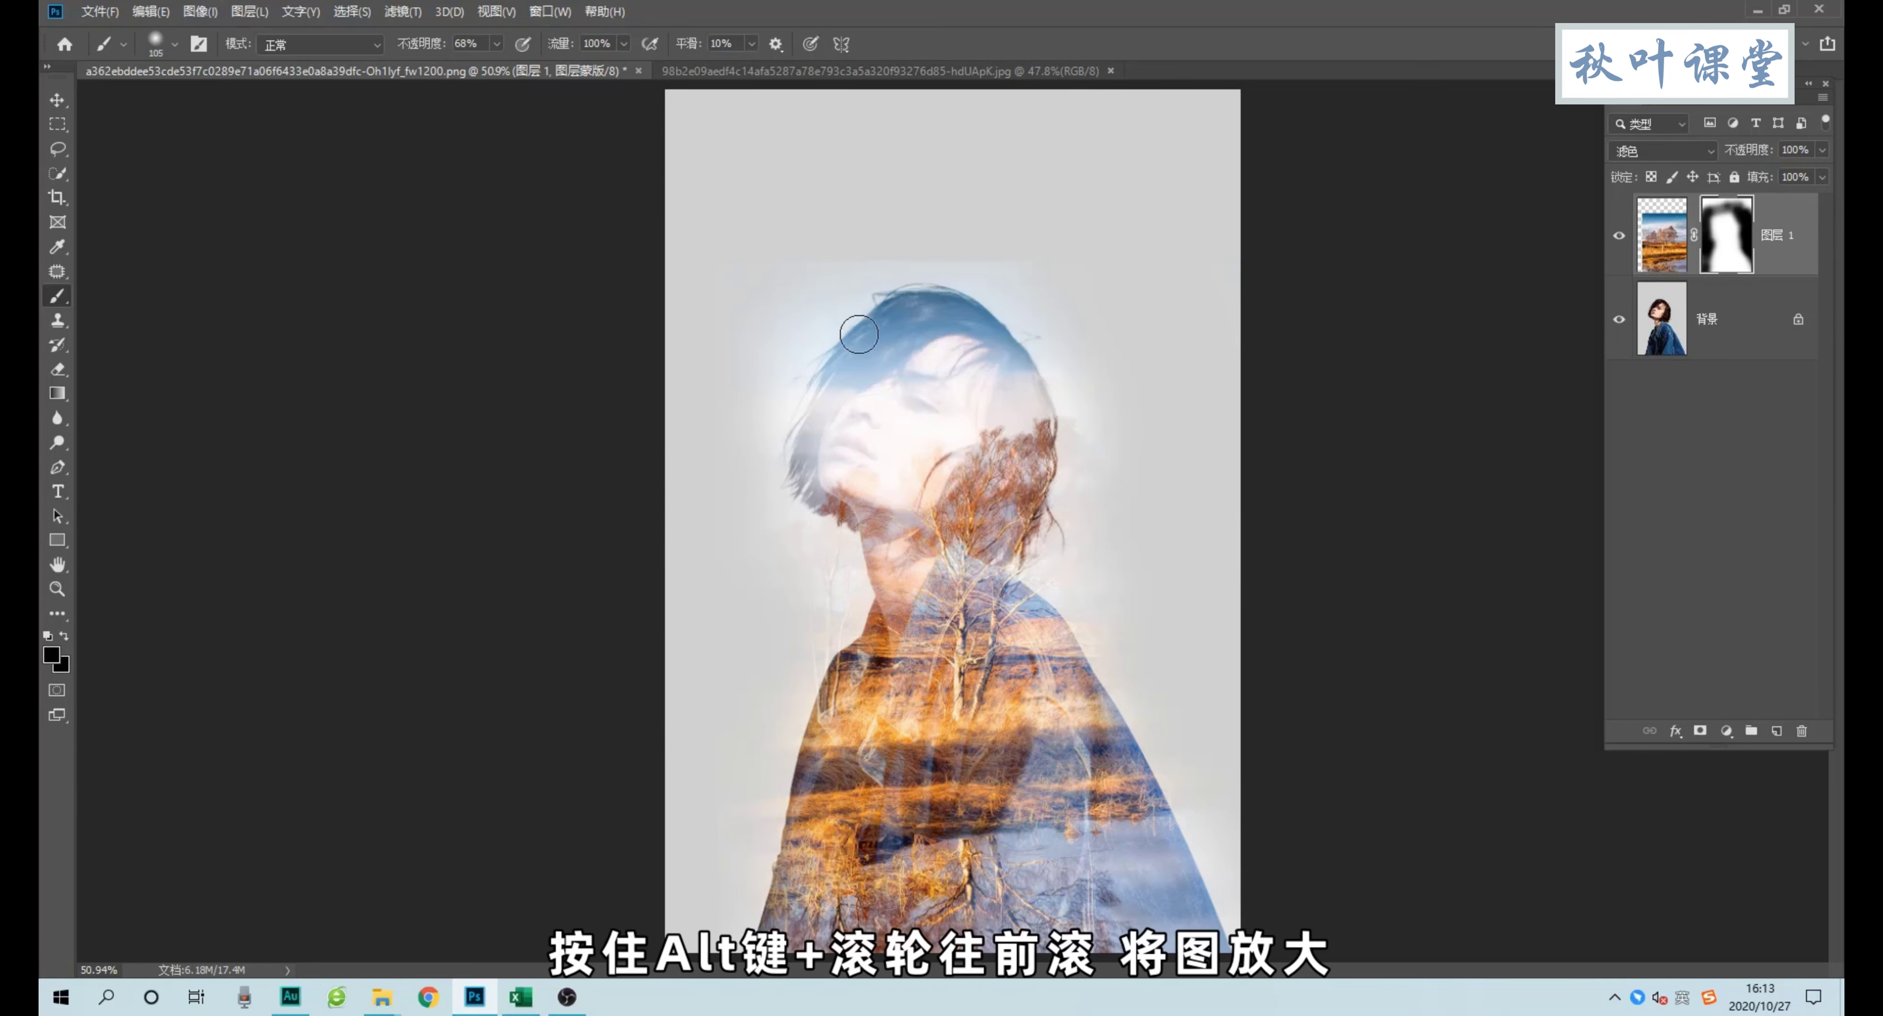
pyautogui.scroll(1, 903, 256)
pyautogui.scroll(2, 921, 234)
pyautogui.scroll(3, 924, 248)
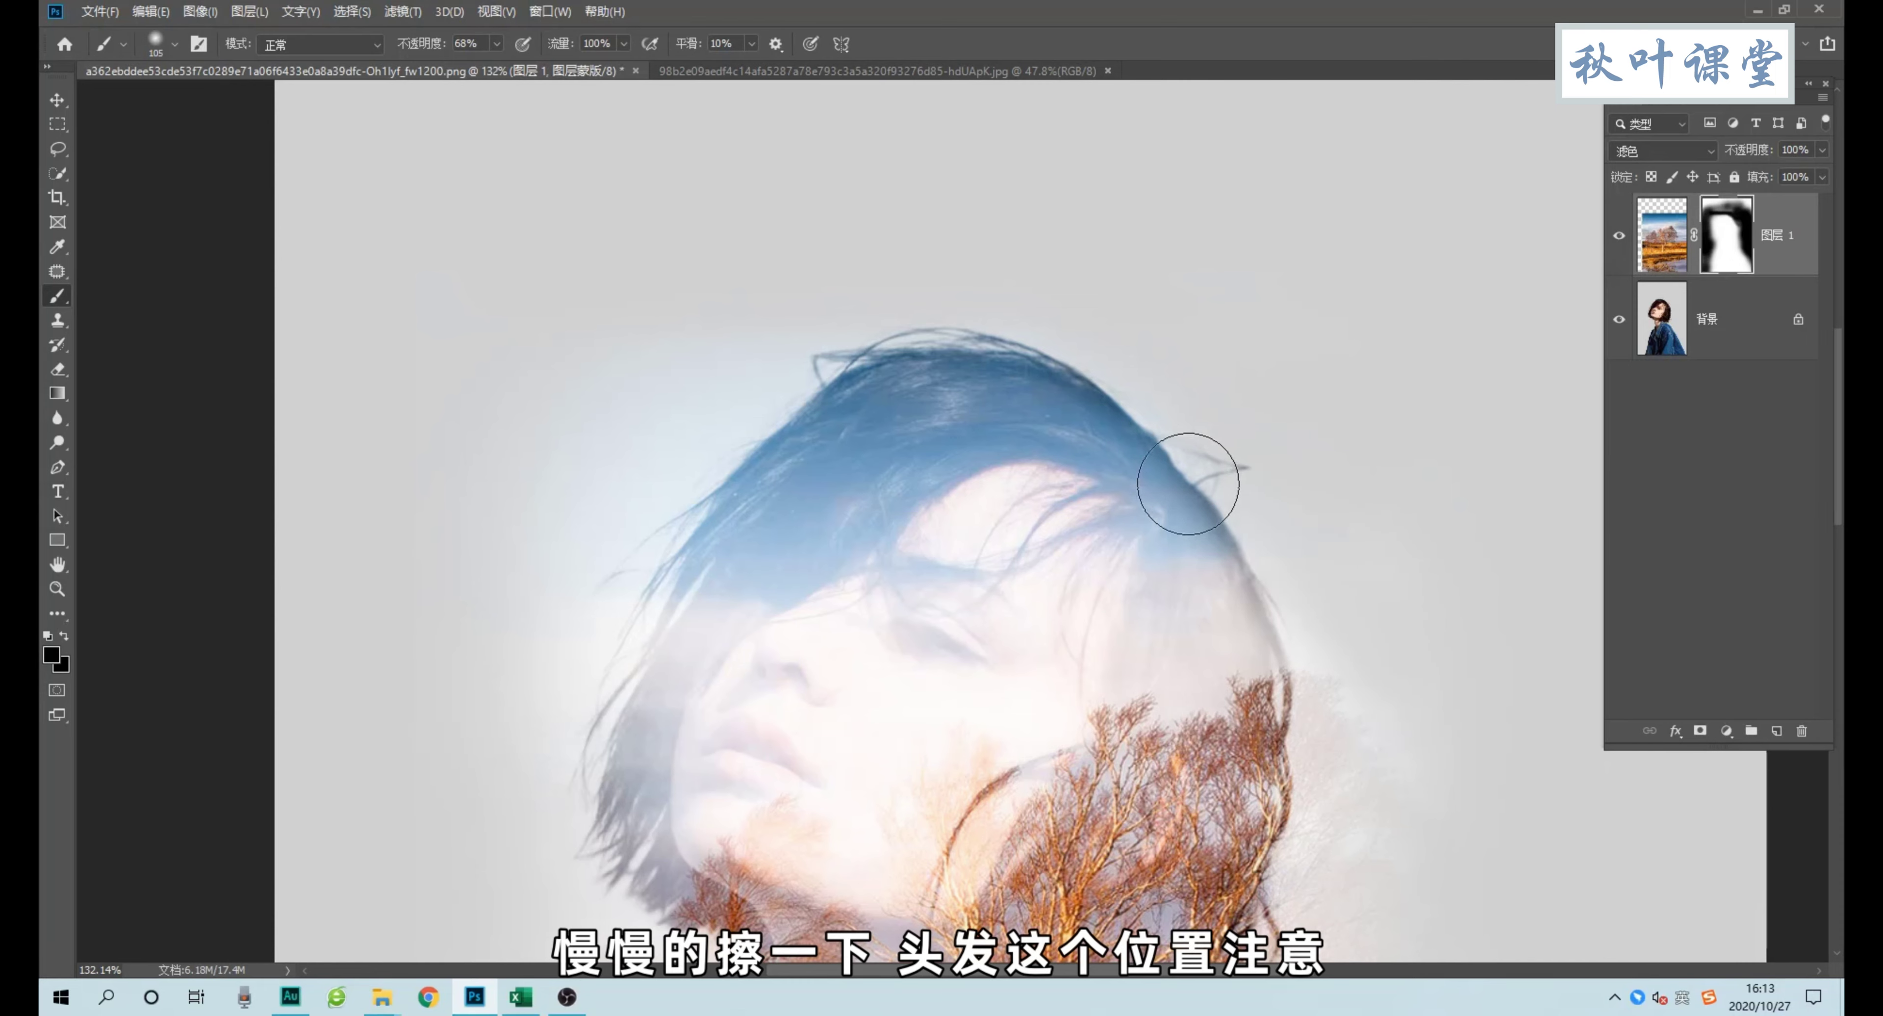
pyautogui.hotkey('ctrl', 'z')
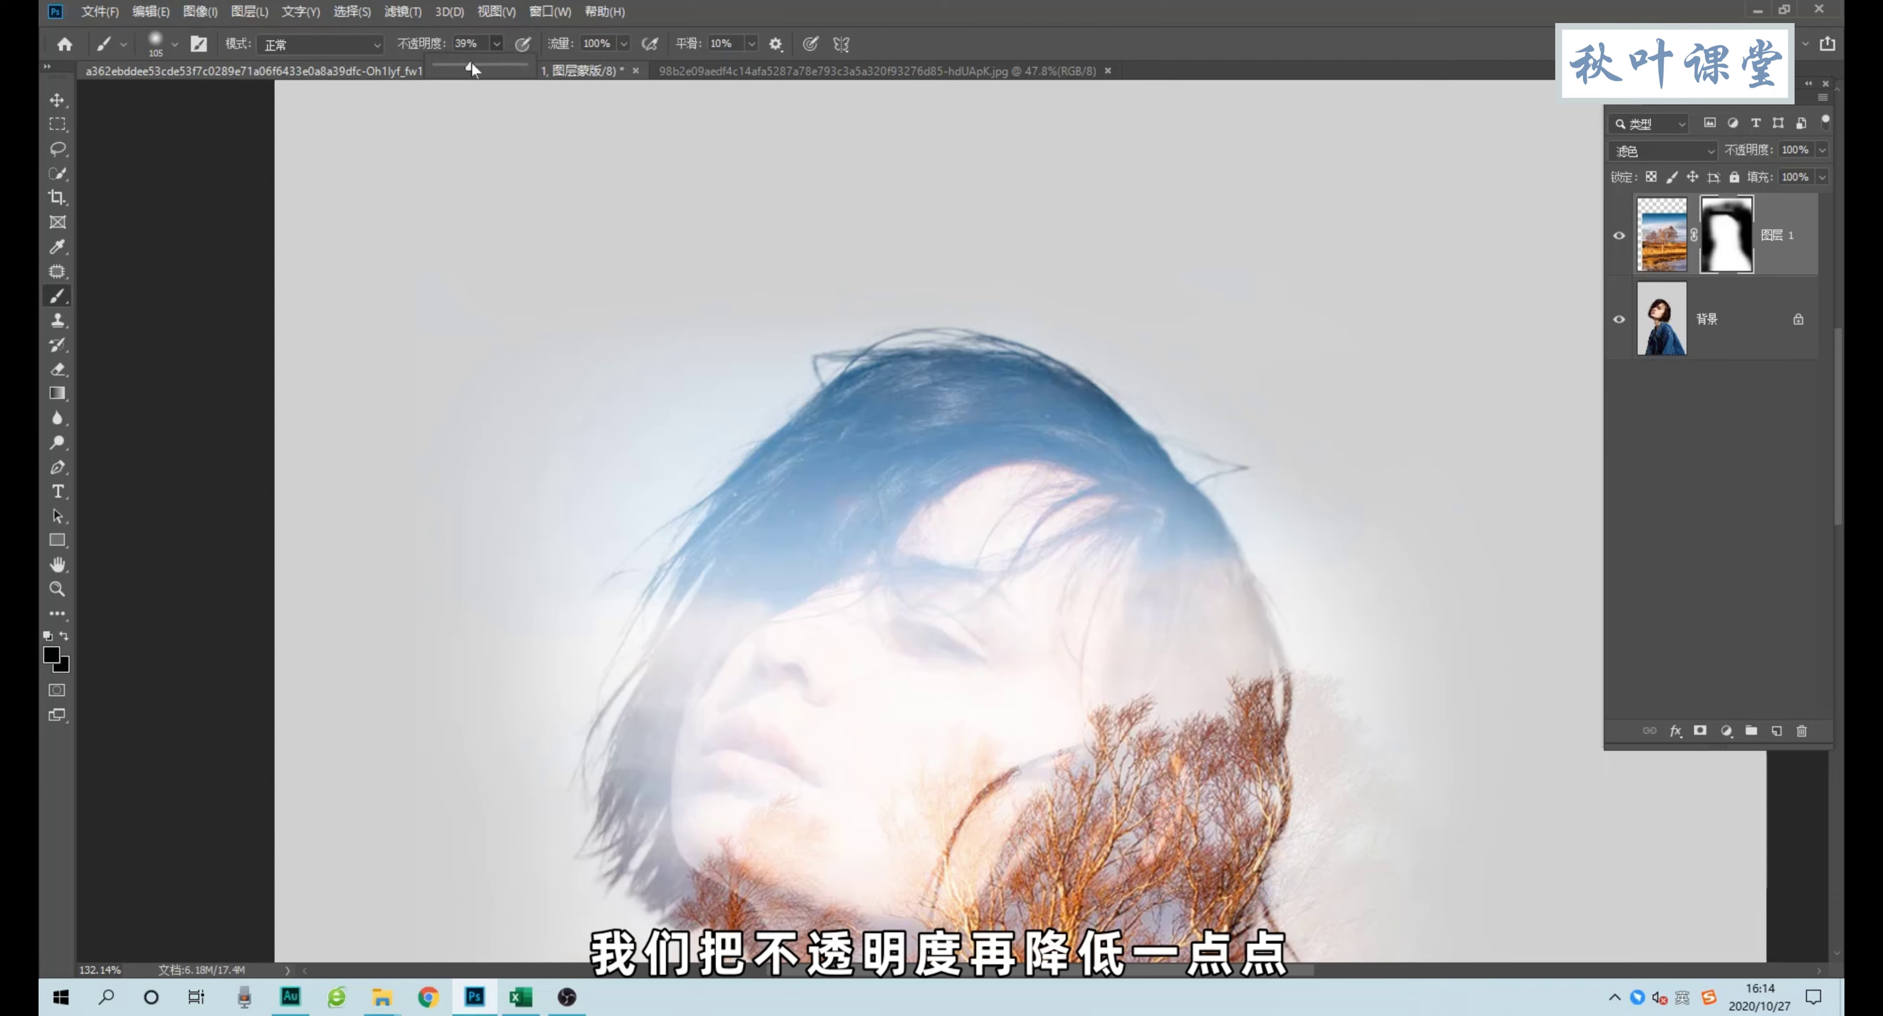
# Try 30% brush opacity around the neck and shoulders, then return it to 100%.
pyautogui.moveTo(472, 70); pyautogui.dragTo(464, 70)
pyautogui.moveTo(823, 351); pyautogui.dragTo(609, 202)
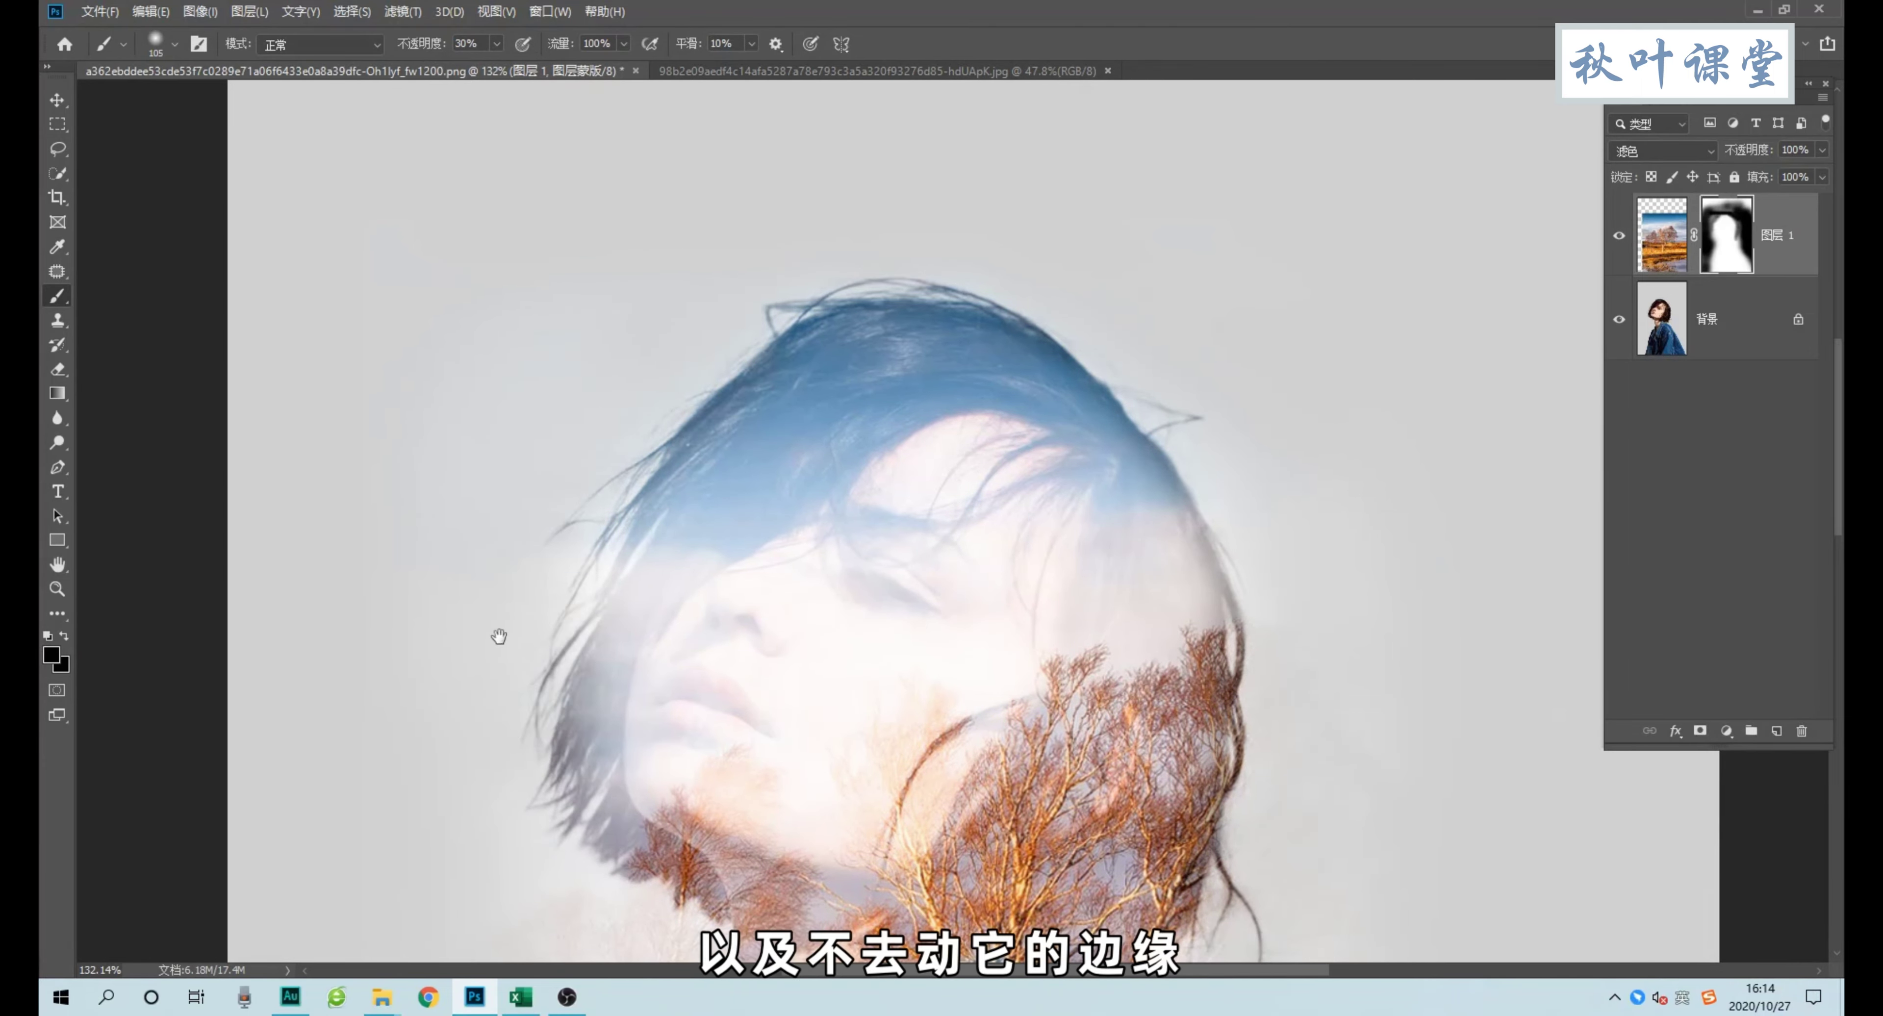
pyautogui.moveTo(499, 636); pyautogui.dragTo(497, 555)
pyautogui.moveTo(609, 790); pyautogui.dragTo(665, 457)
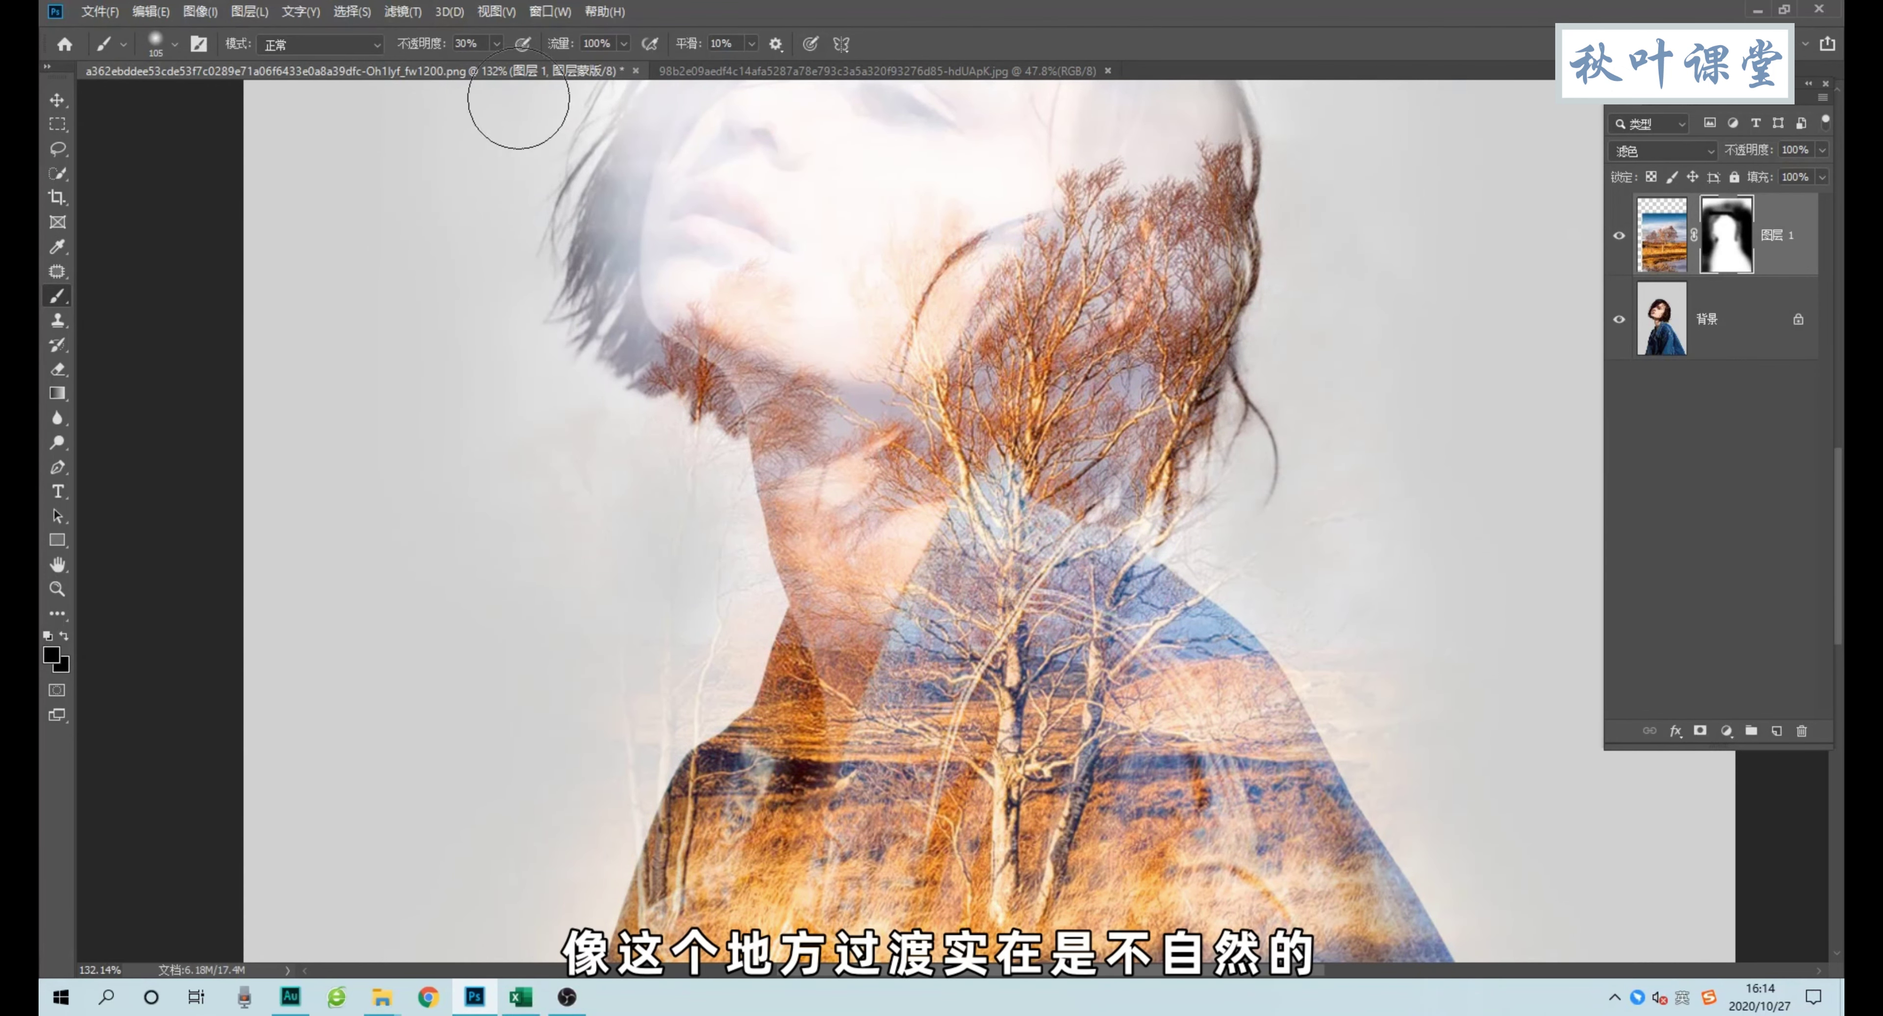
pyautogui.click(497, 43)
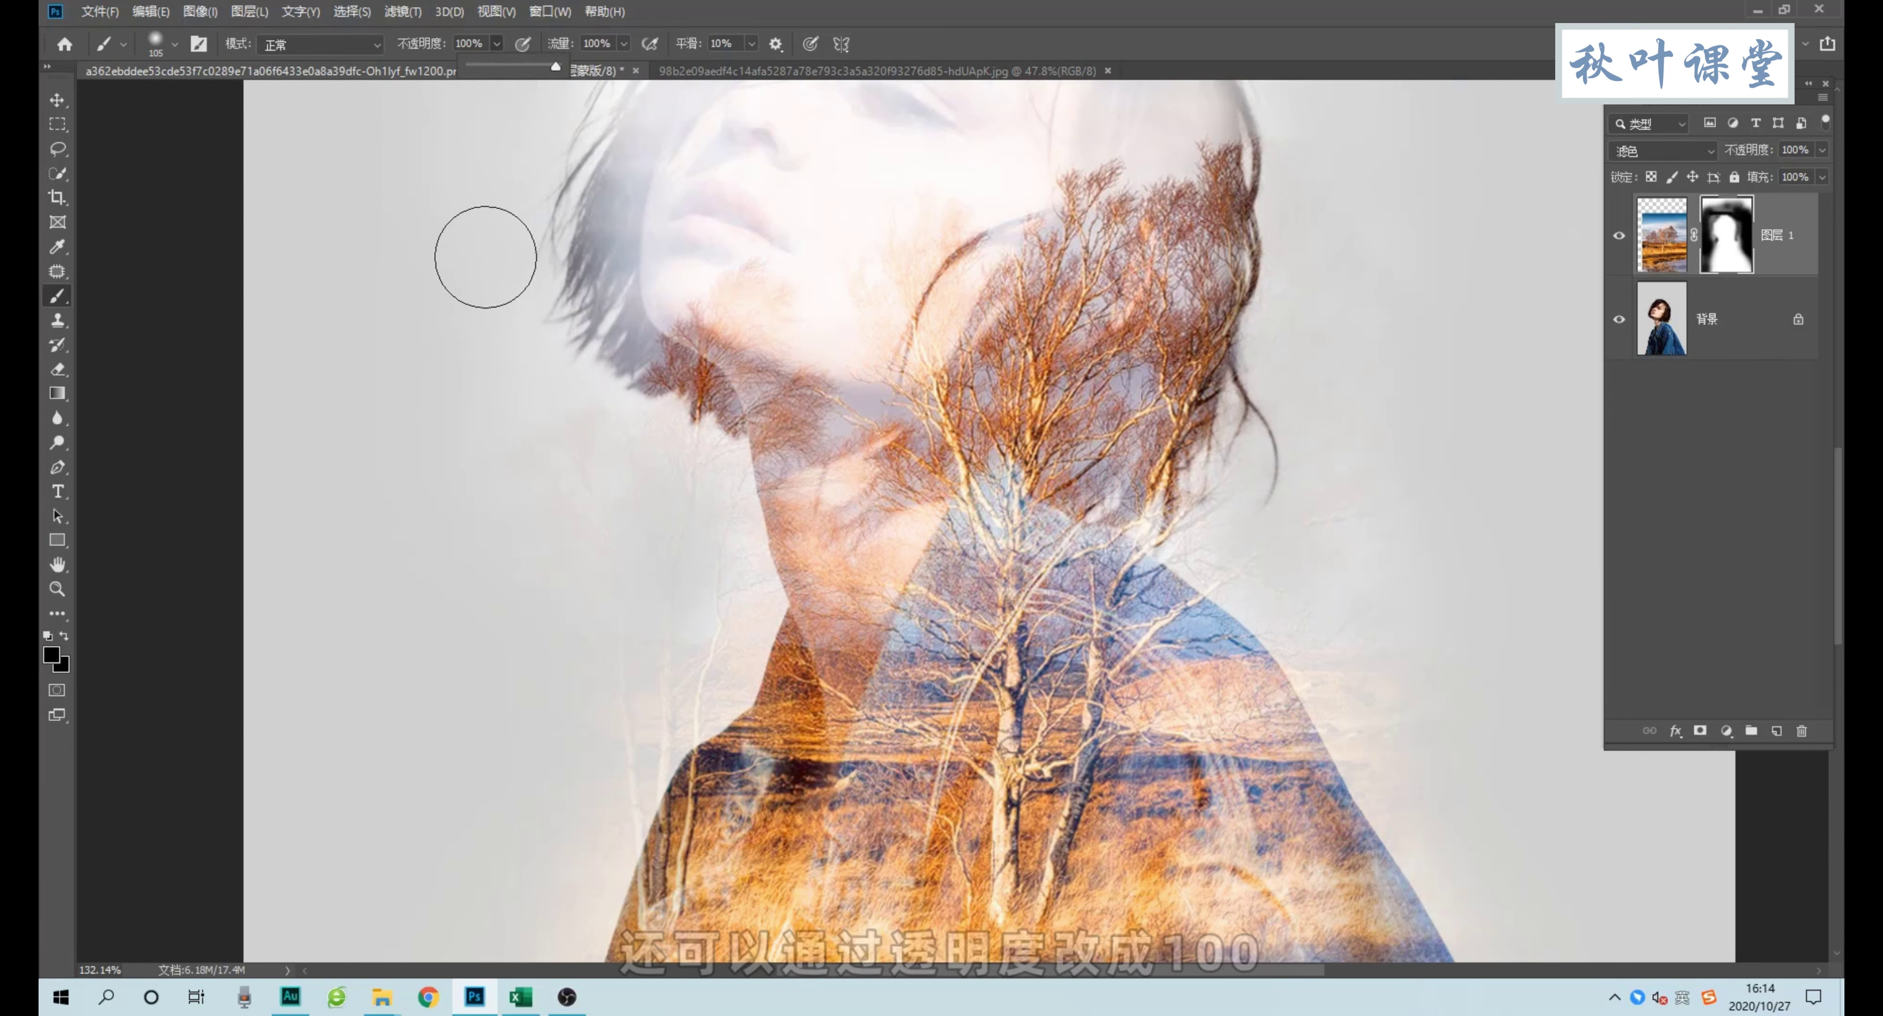
pyautogui.moveTo(483, 261)
pyautogui.mouseDown()
pyautogui.moveTo(559, 416)
pyautogui.moveTo(706, 517)
pyautogui.moveTo(694, 500)
pyautogui.mouseUp()
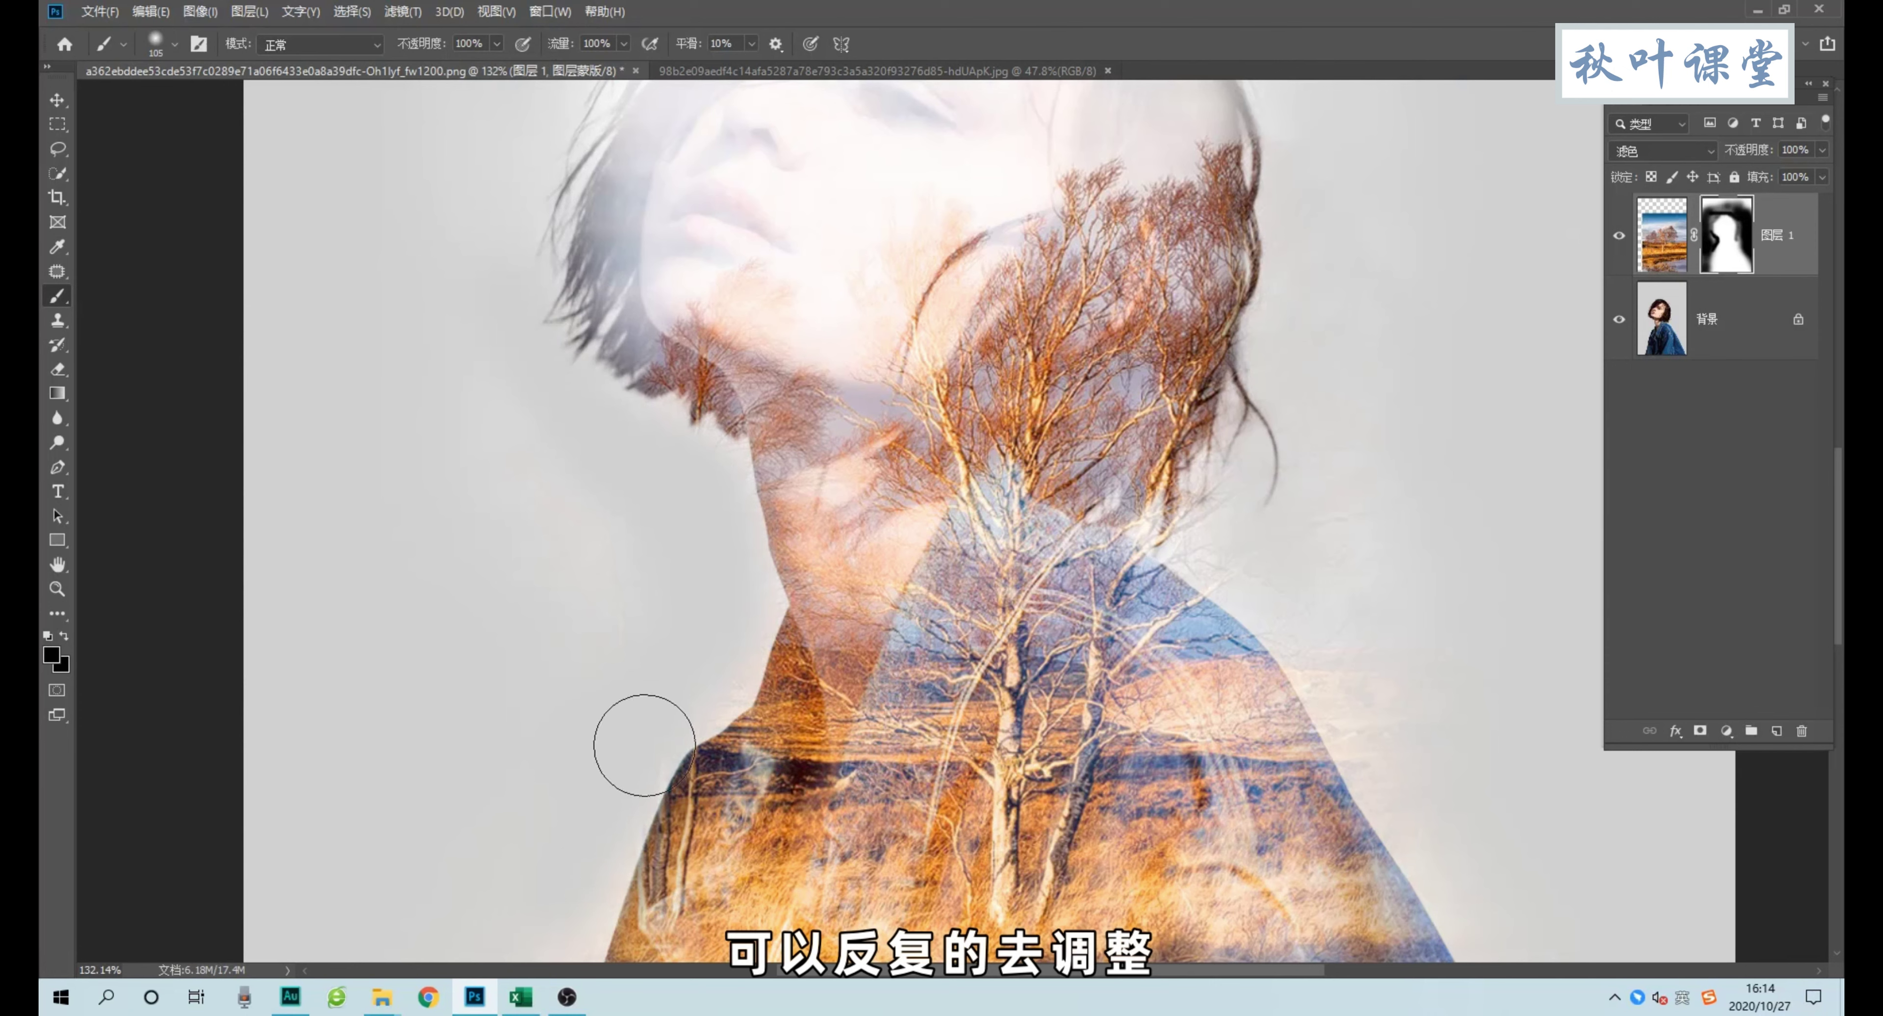
# Mask away the whitish haze along the right shoulder, then check the hair area.
pyautogui.scroll(3, 717, 592)
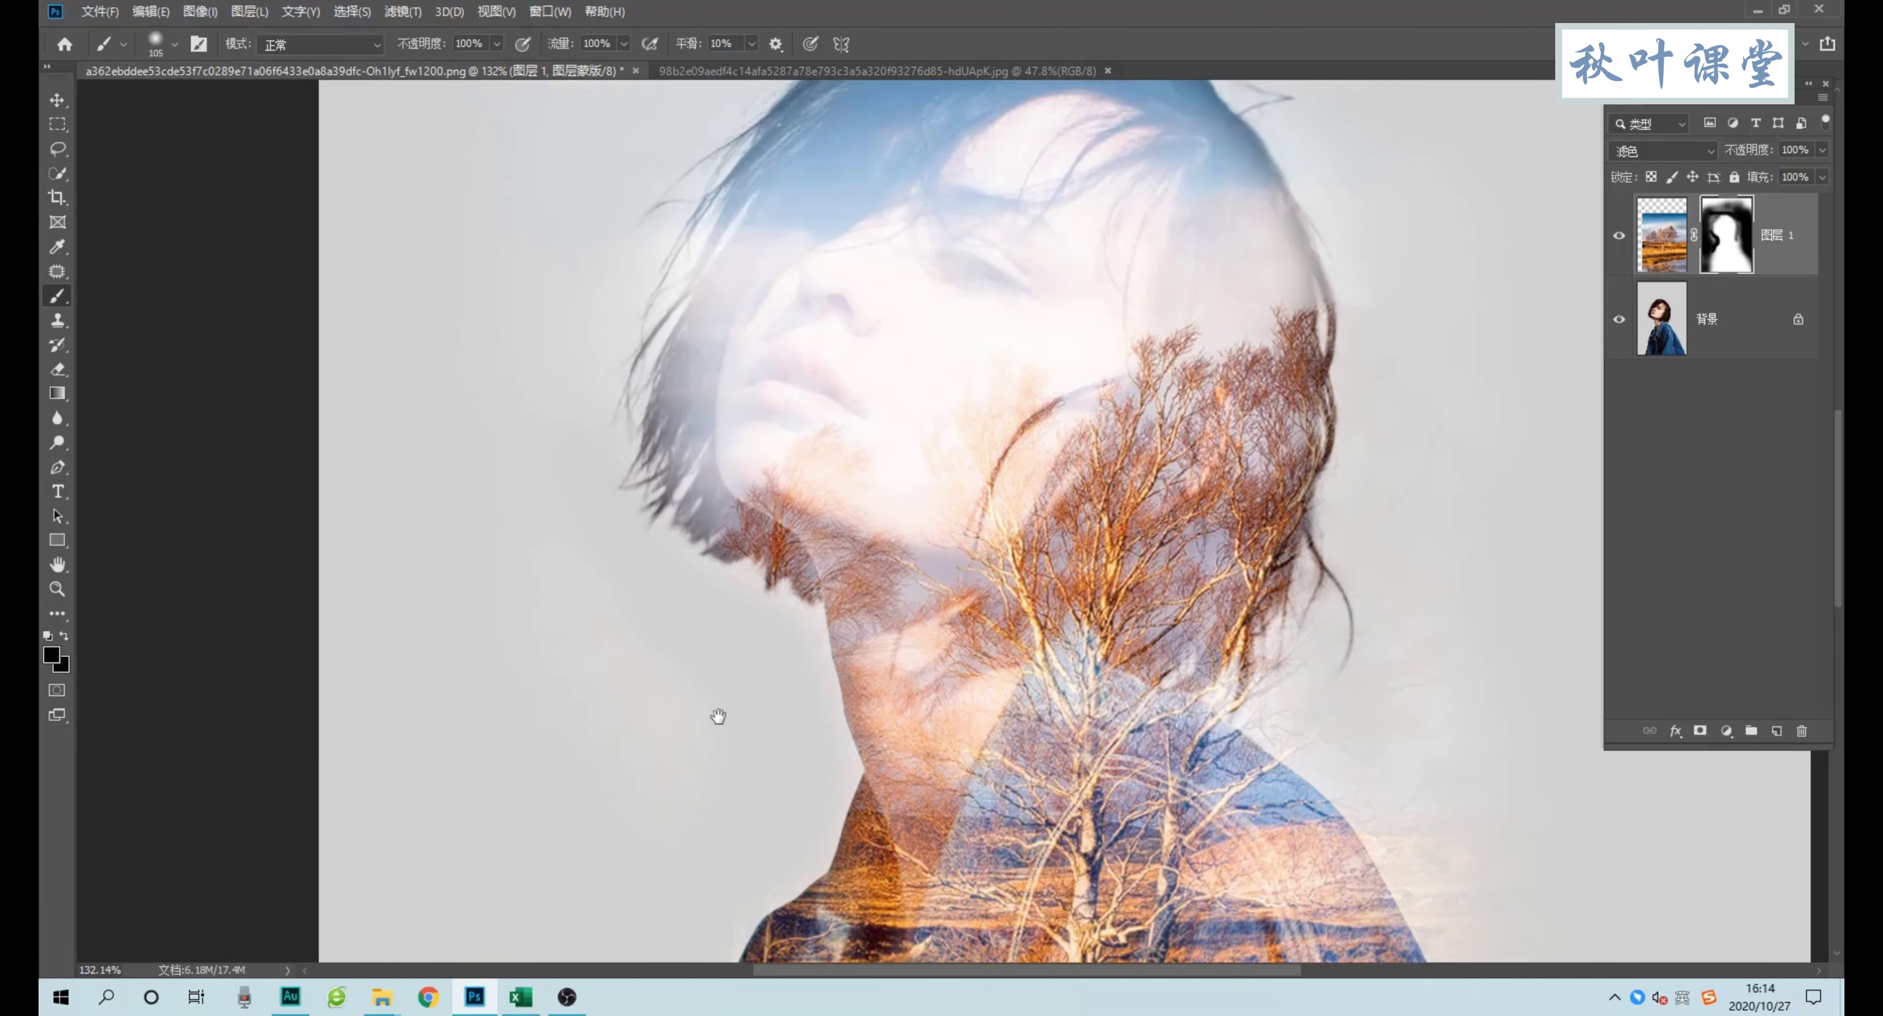
pyautogui.moveTo(798, 739); pyautogui.dragTo(287, 593)
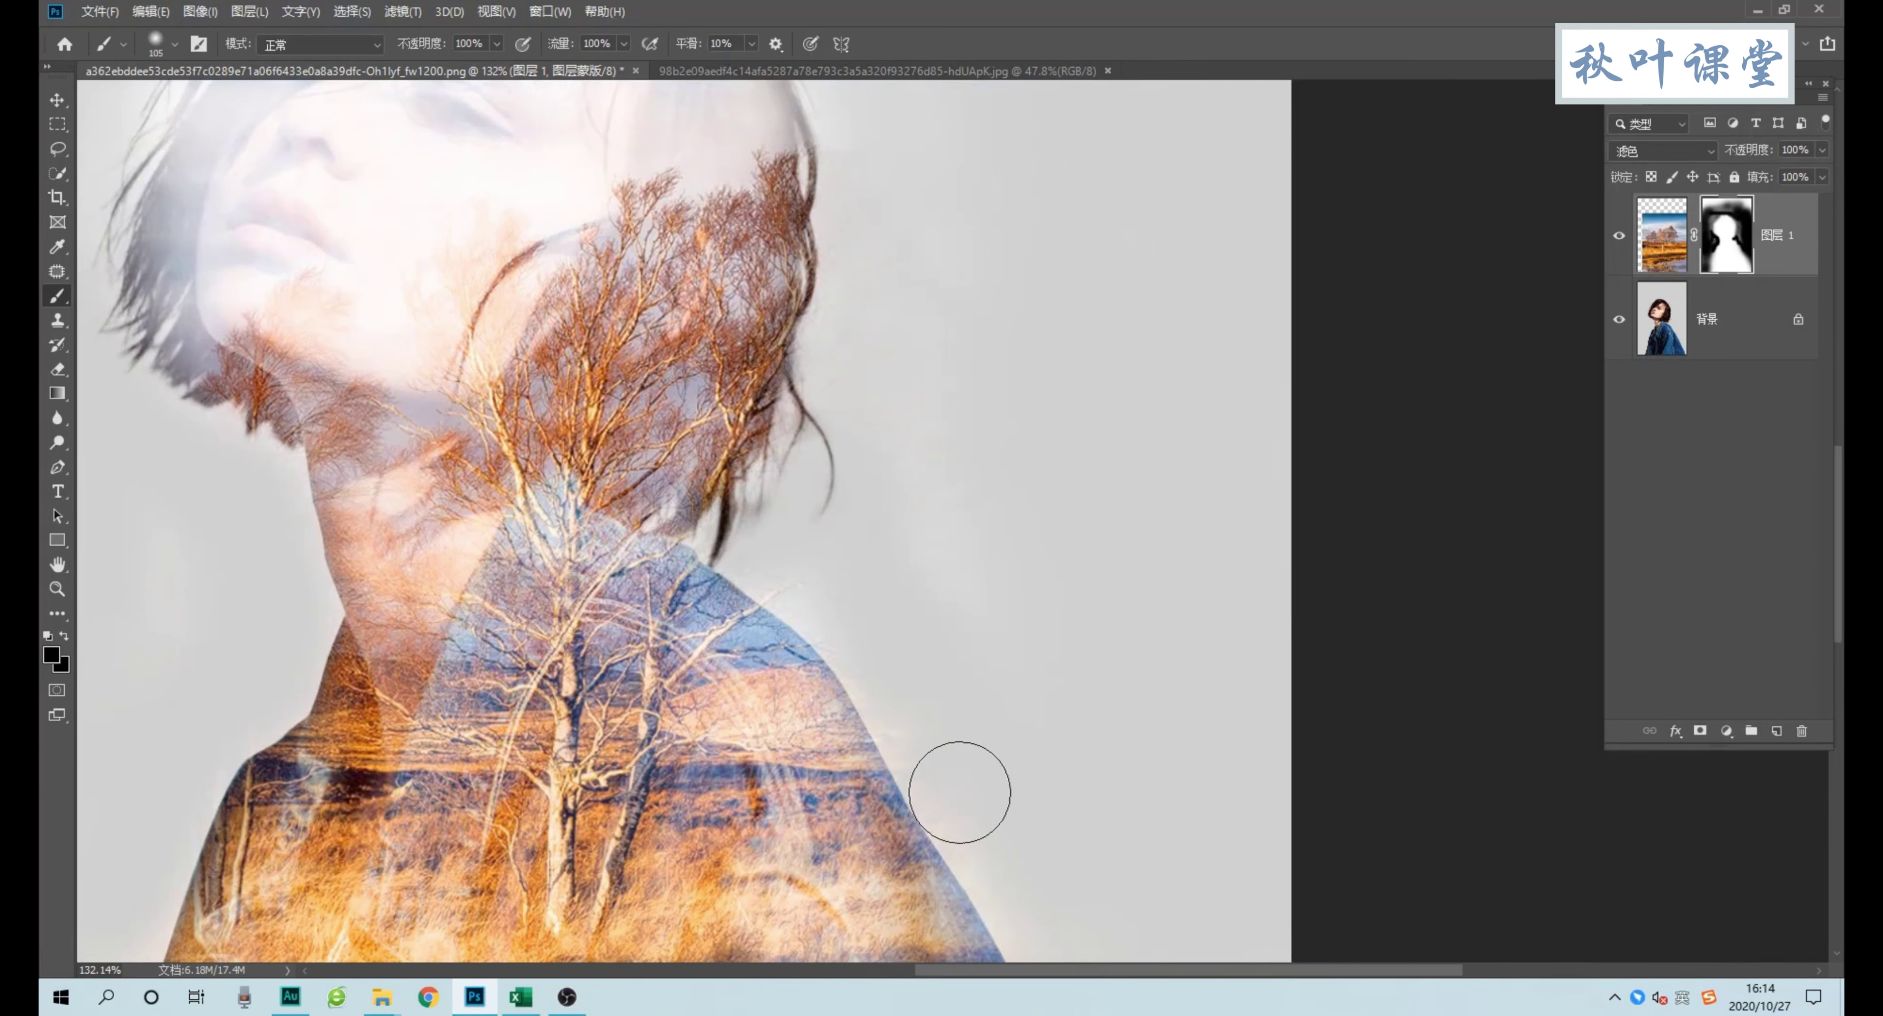
pyautogui.moveTo(963, 786); pyautogui.dragTo(824, 559)
pyautogui.moveTo(904, 431); pyautogui.dragTo(919, 576)
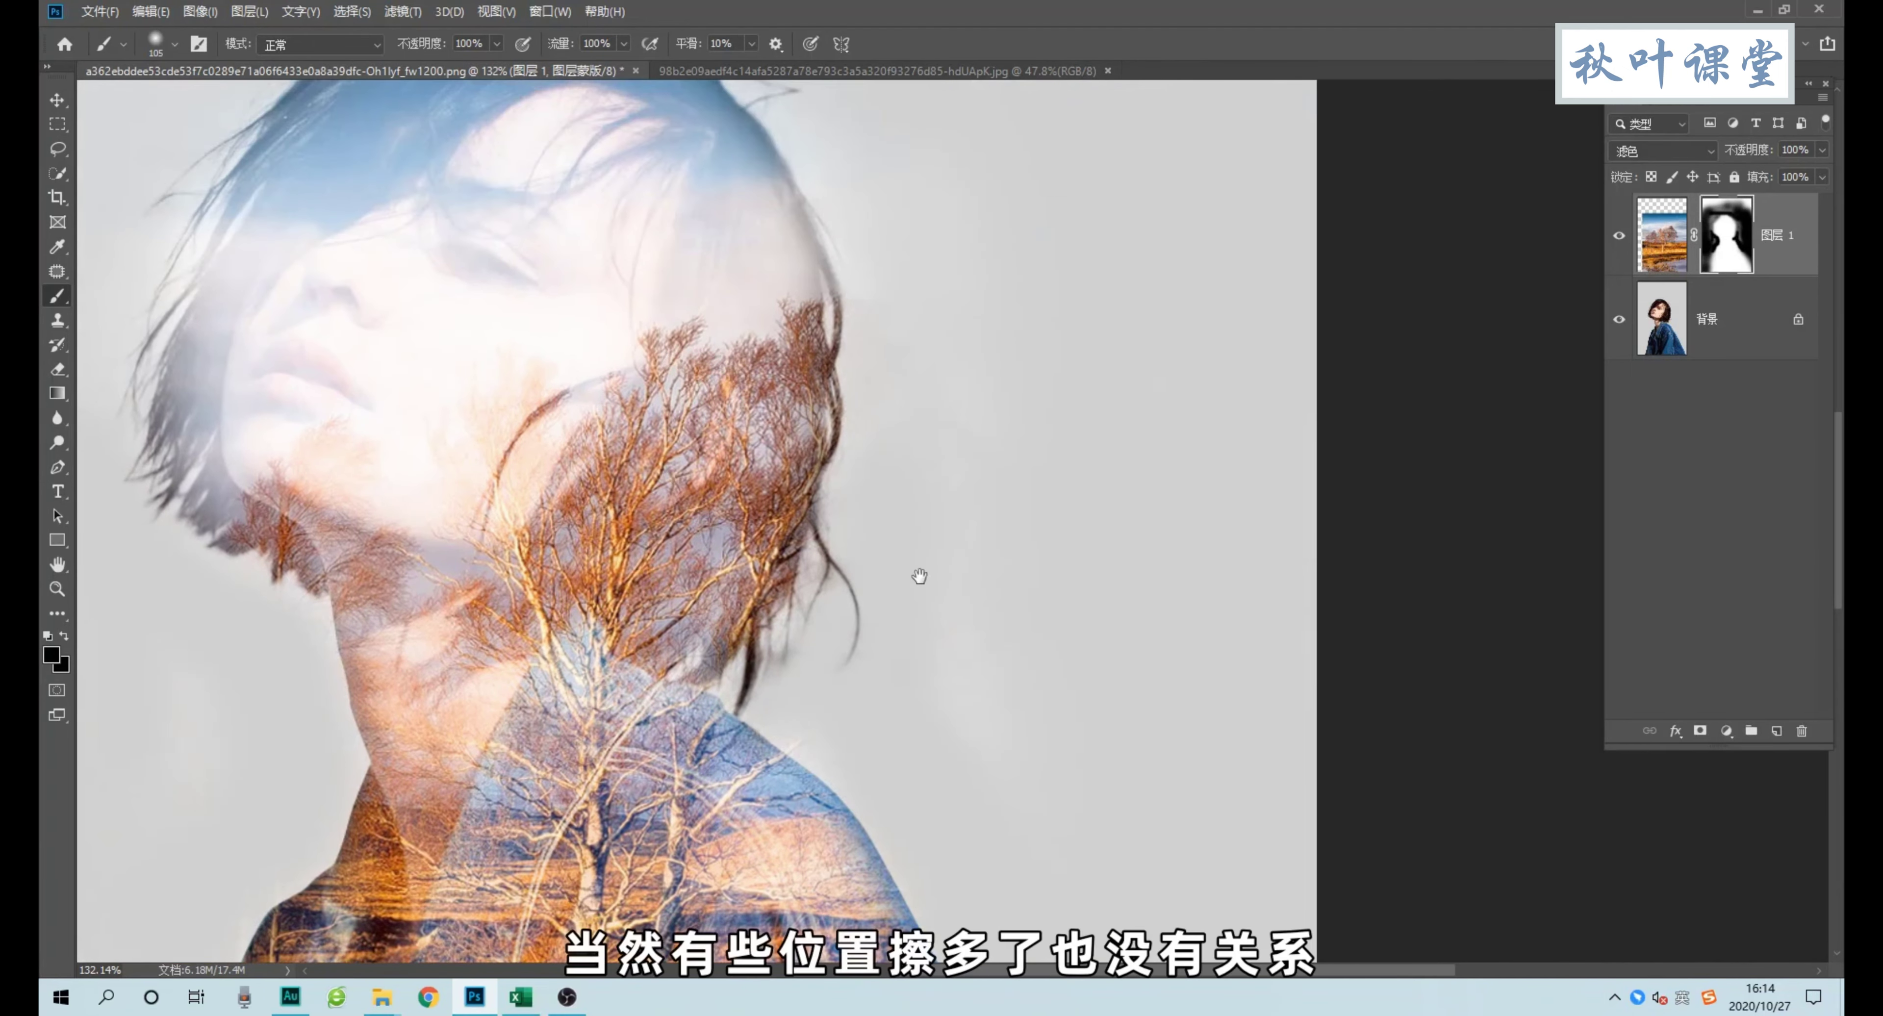
pyautogui.moveTo(917, 294); pyautogui.dragTo(950, 714)
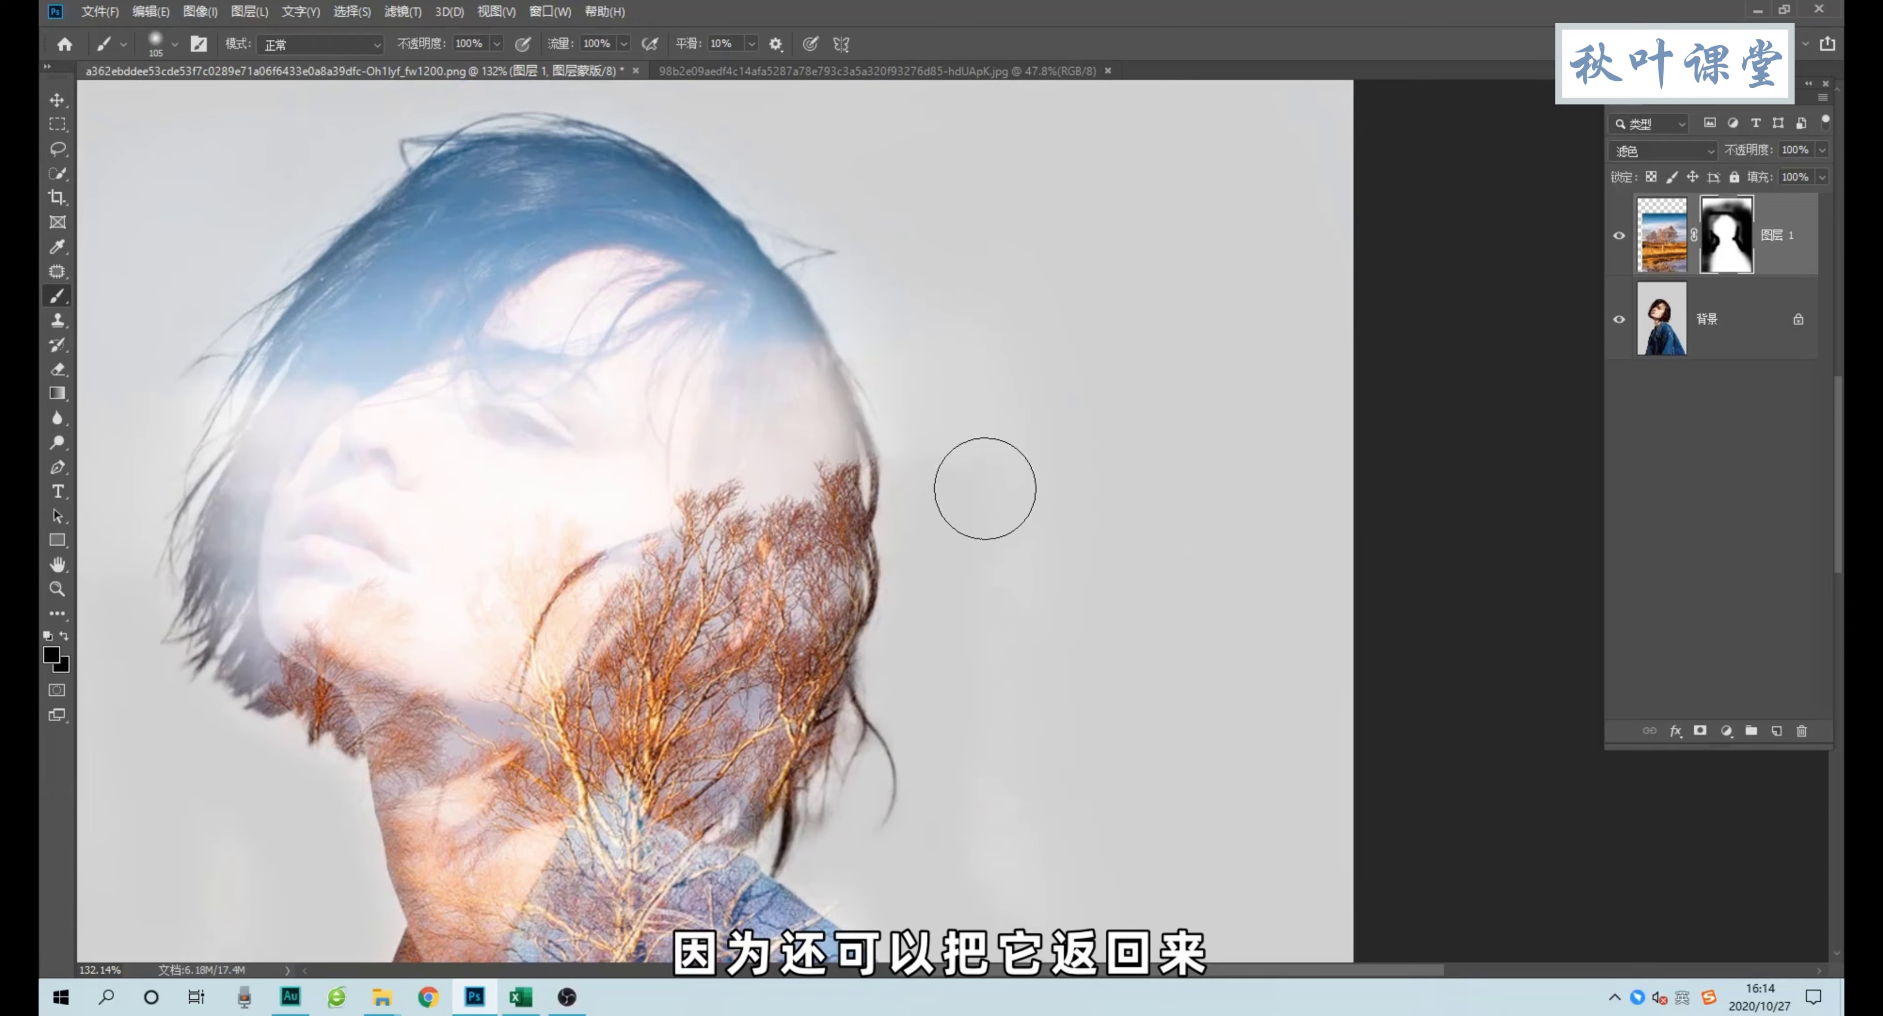
pyautogui.moveTo(1008, 521); pyautogui.dragTo(1099, 718)
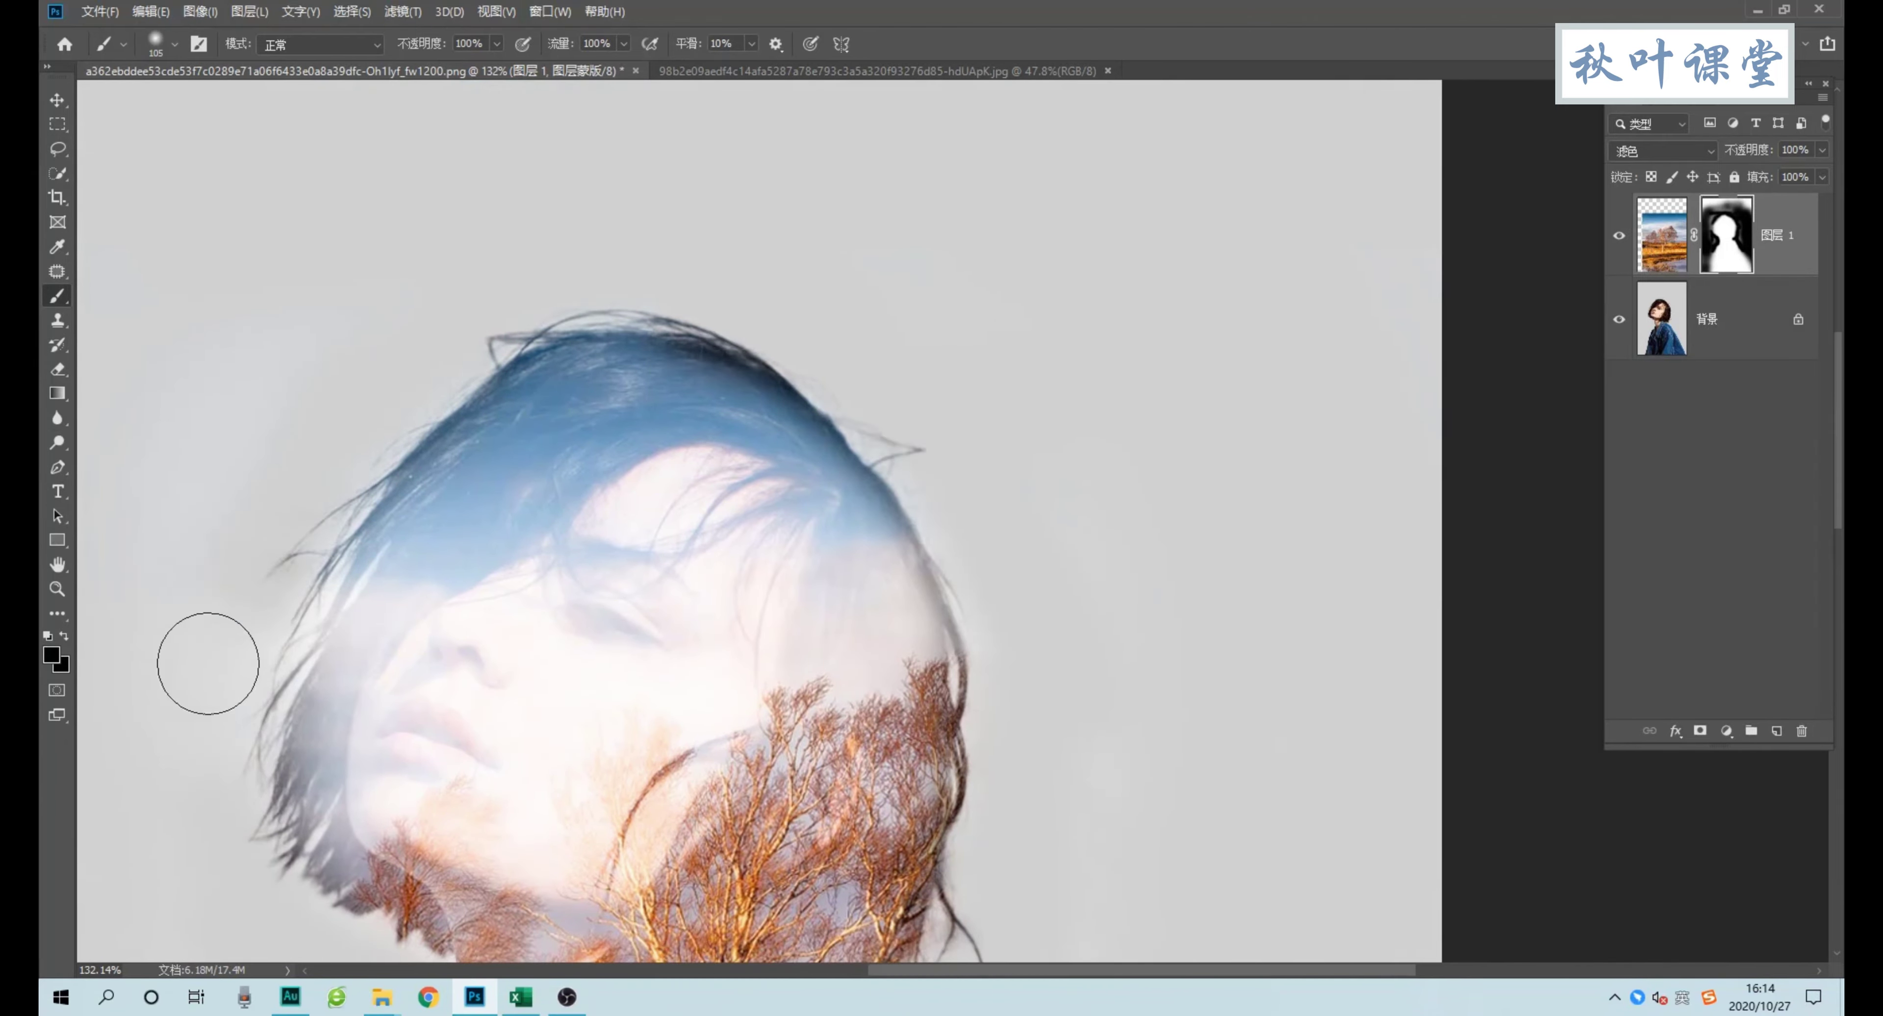
# Paint out the grass imprint beside the silhouette's right edge and review the full figure.
pyautogui.moveTo(206, 659); pyautogui.dragTo(334, 373)
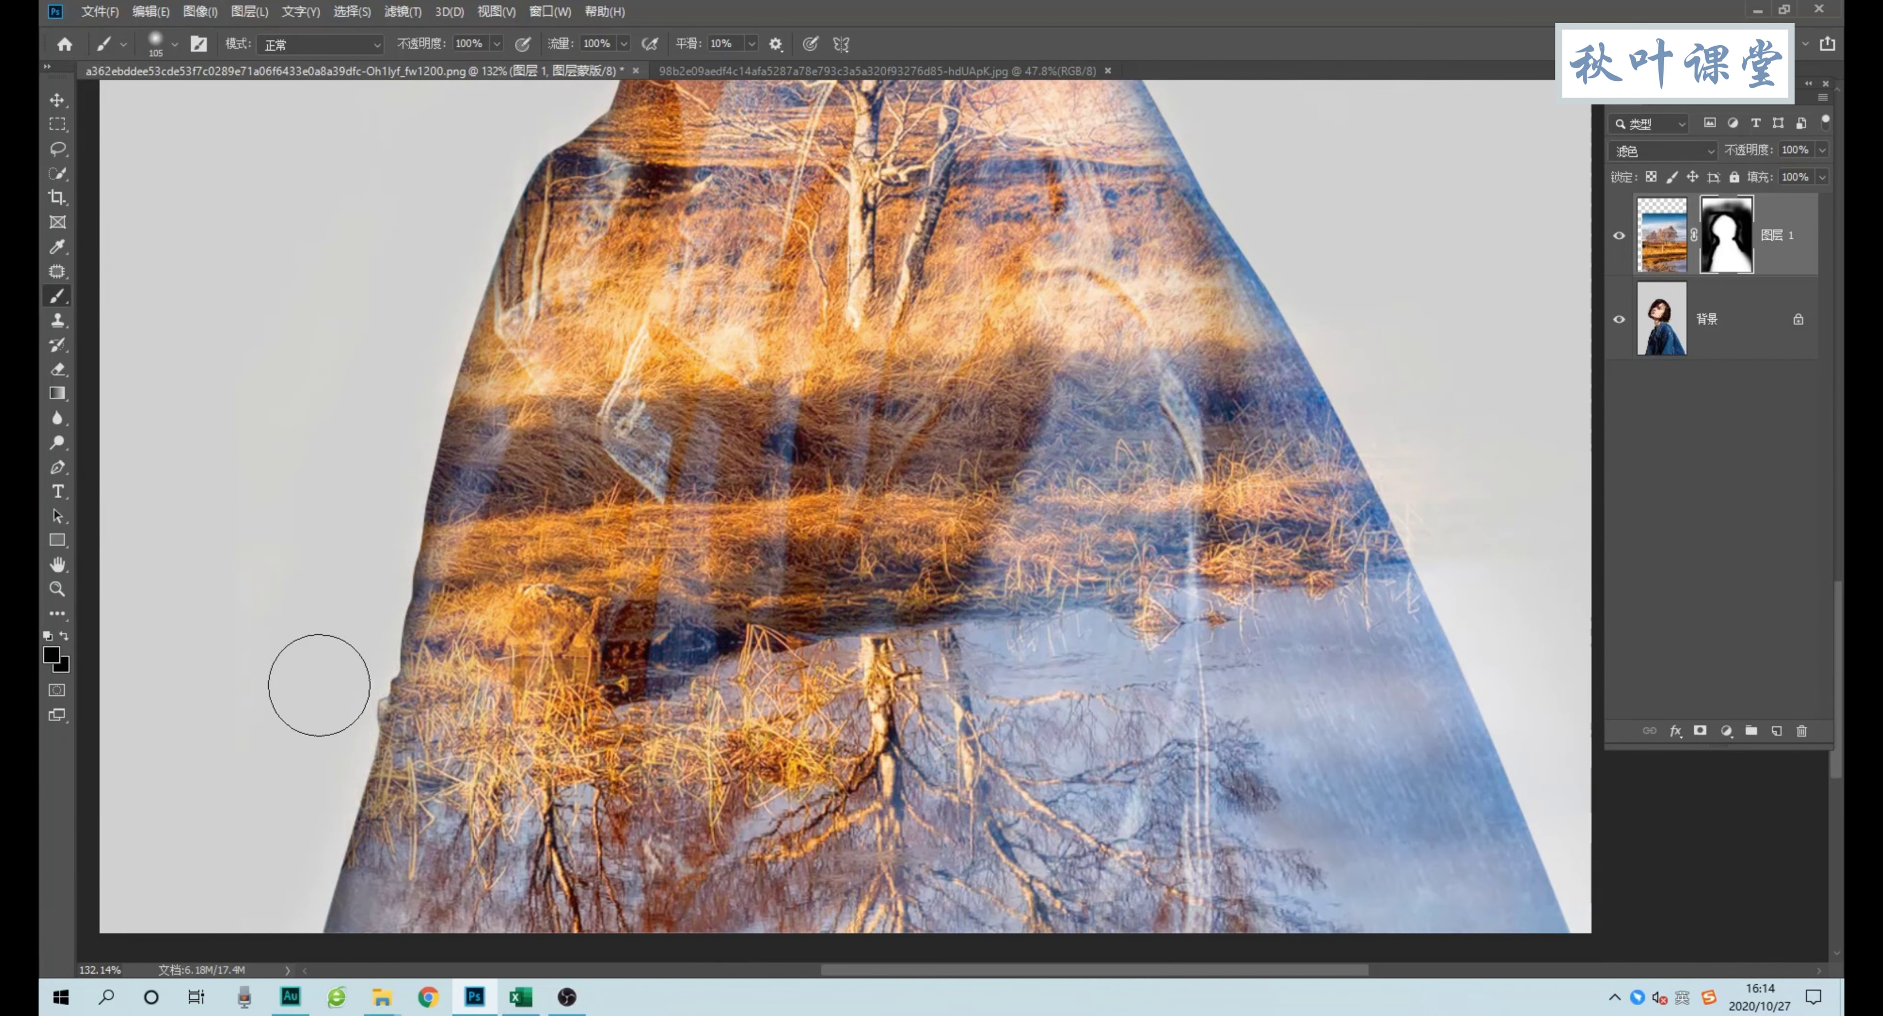
pyautogui.moveTo(888, 576); pyautogui.dragTo(64, 635)
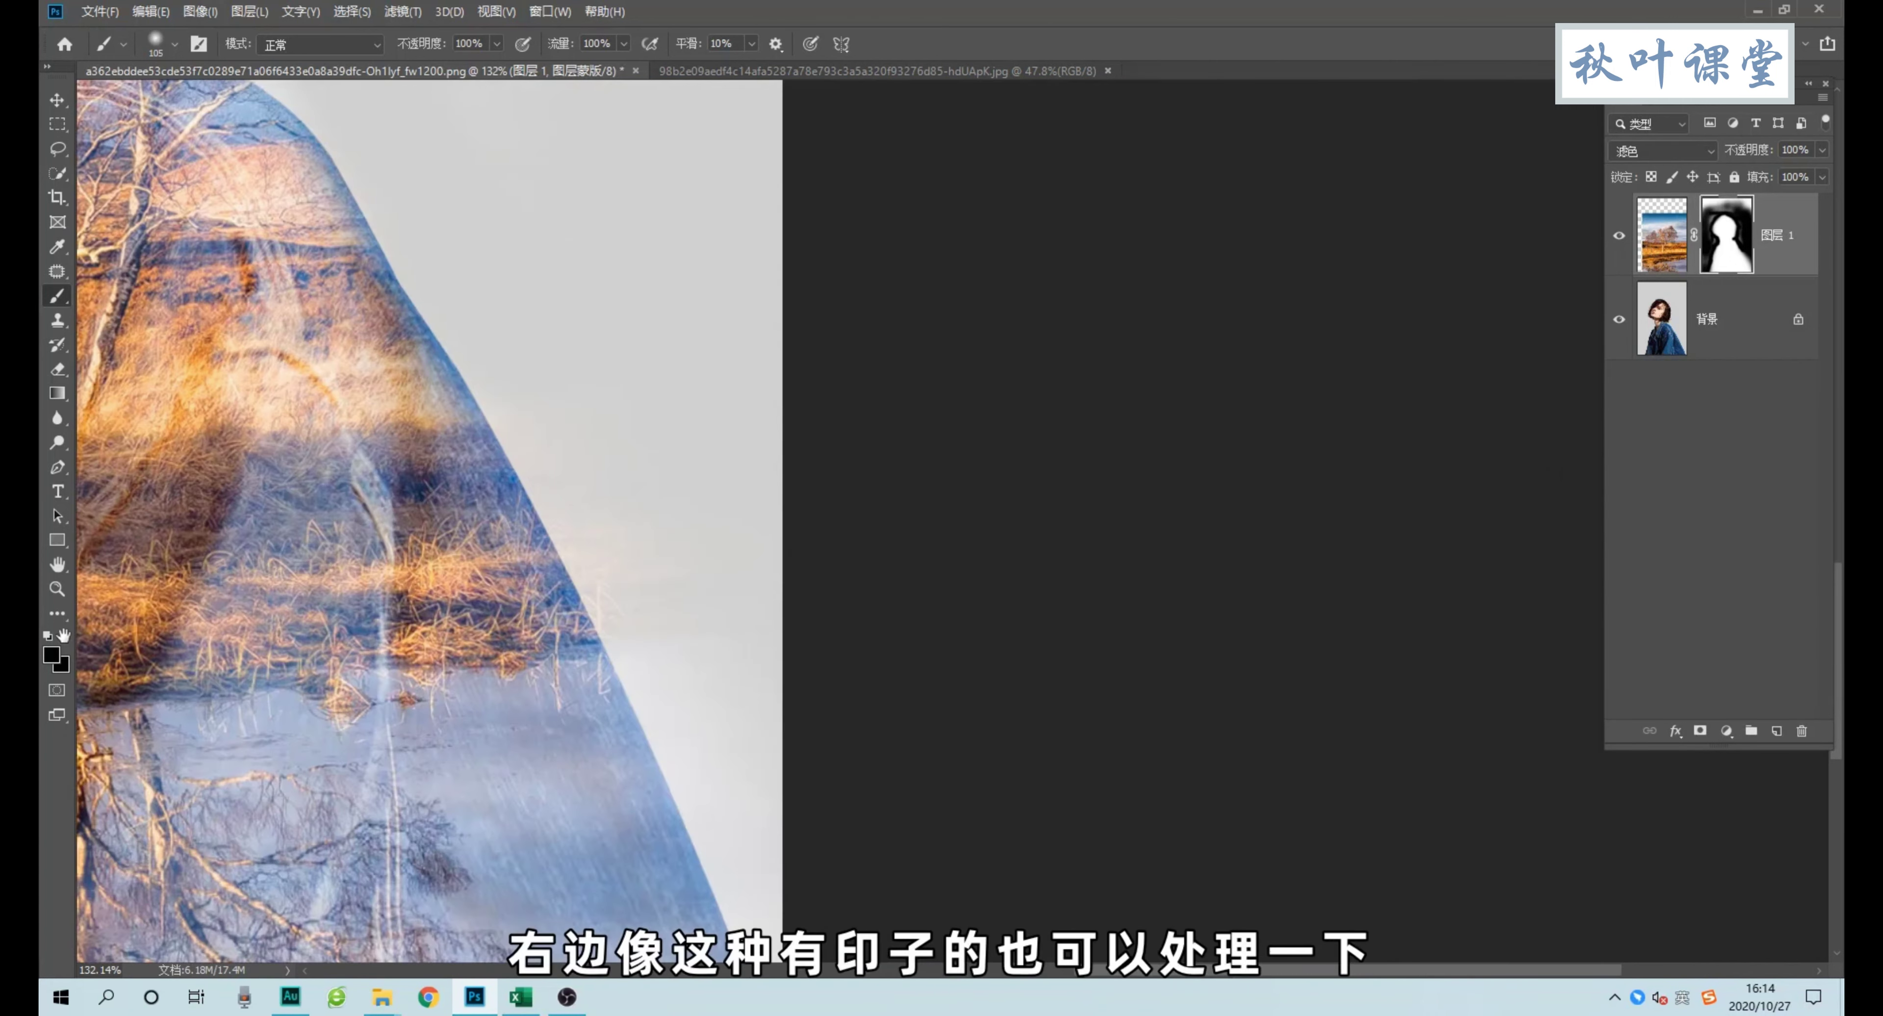
pyautogui.moveTo(588, 511); pyautogui.dragTo(643, 610)
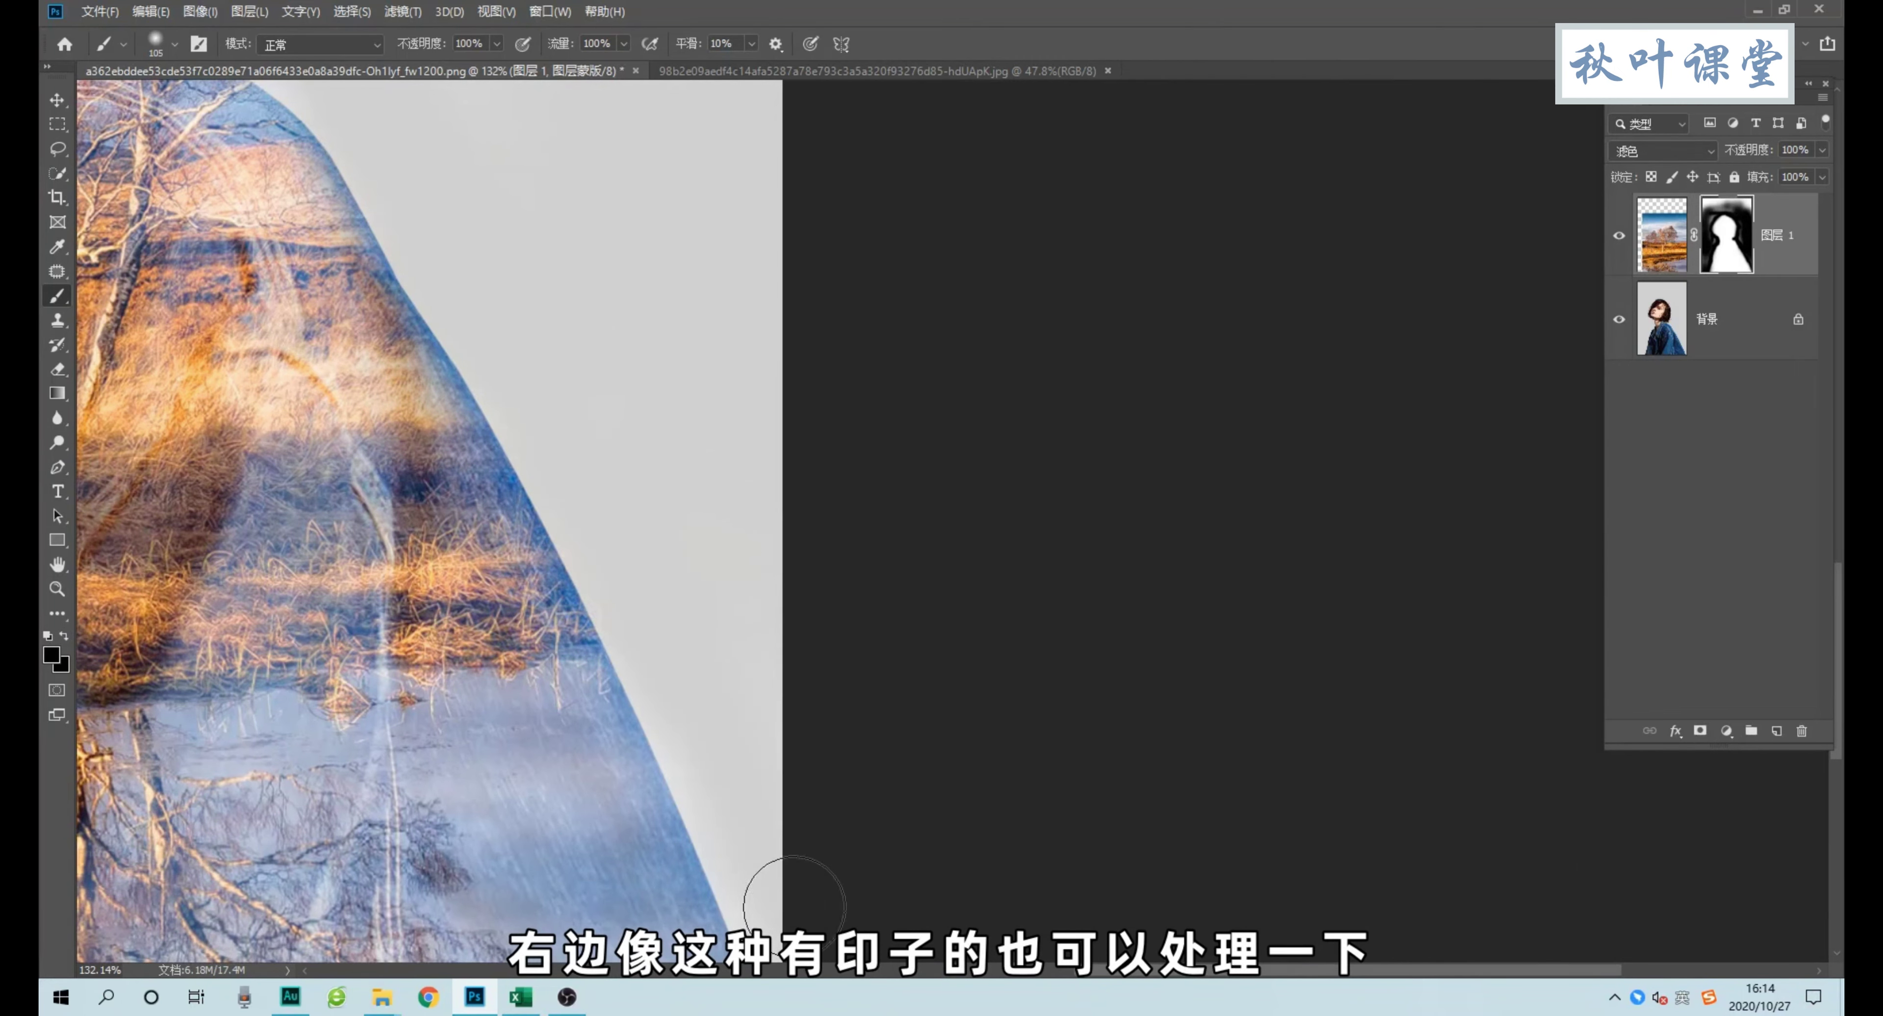
pyautogui.moveTo(619, 418); pyautogui.dragTo(800, 866)
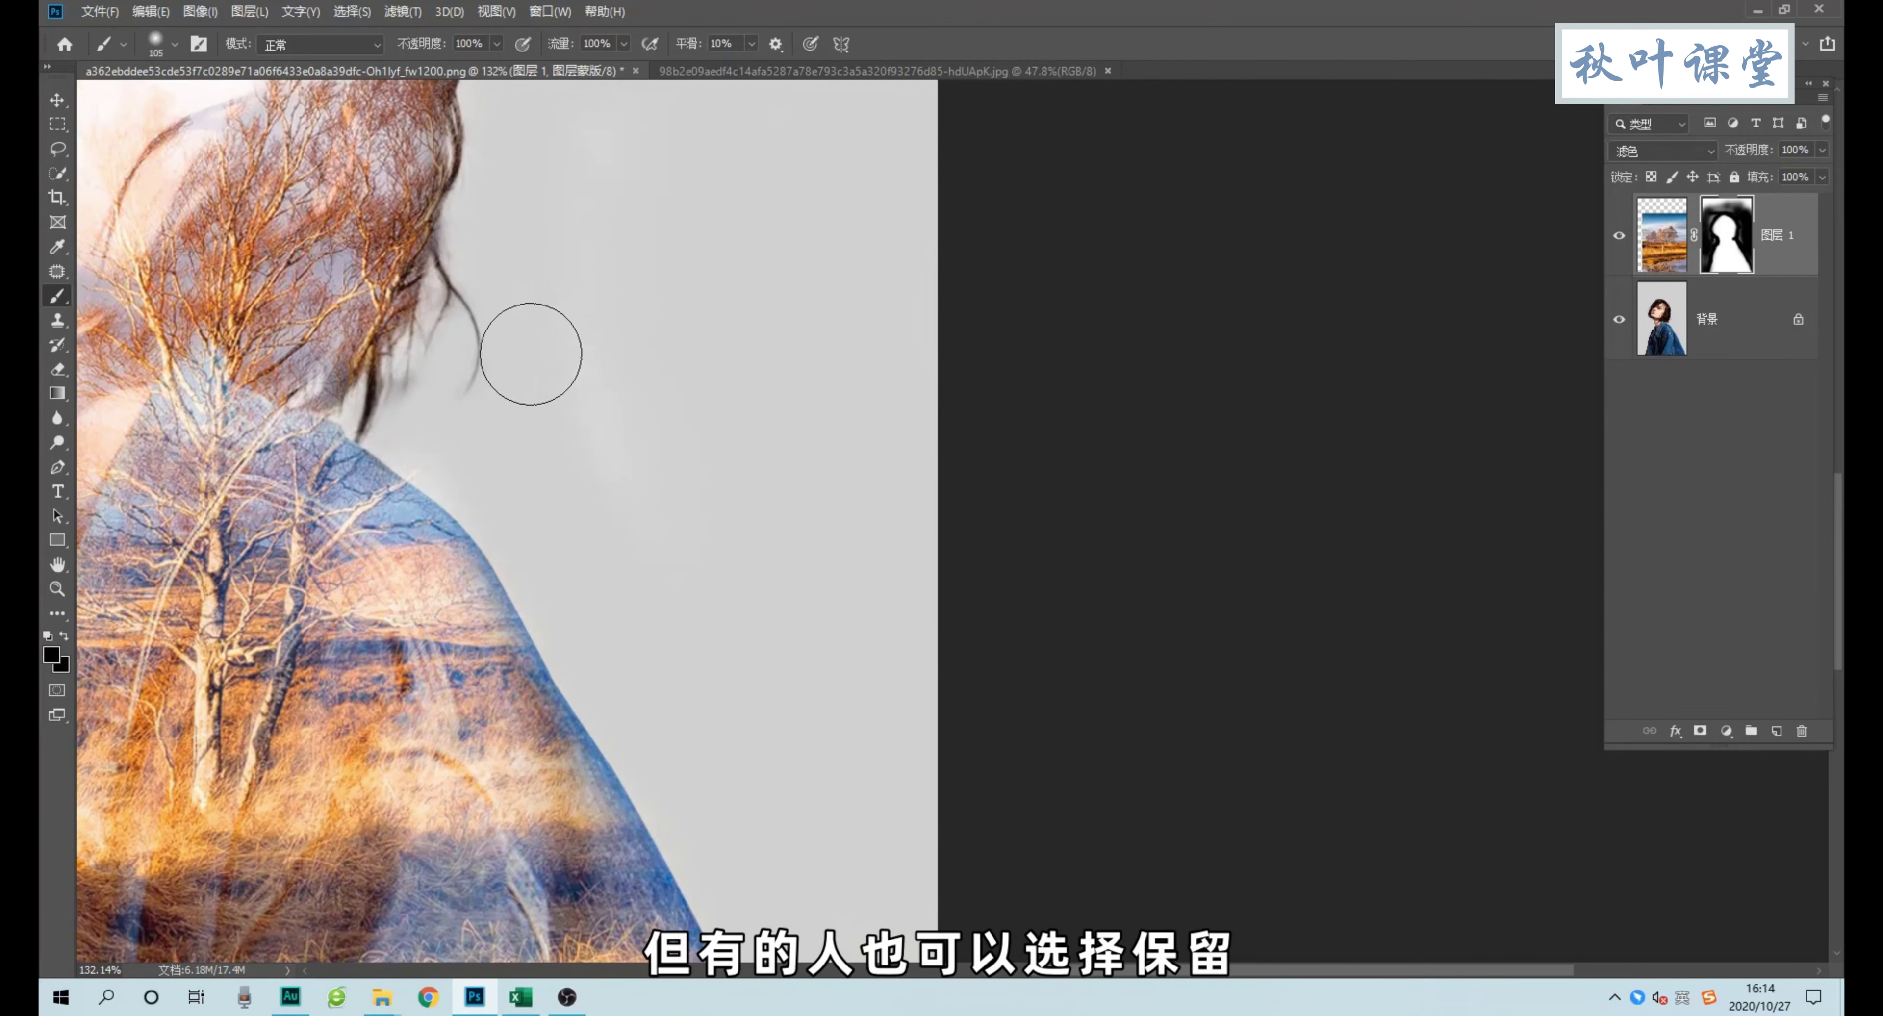
pyautogui.moveTo(496, 446); pyautogui.dragTo(572, 455)
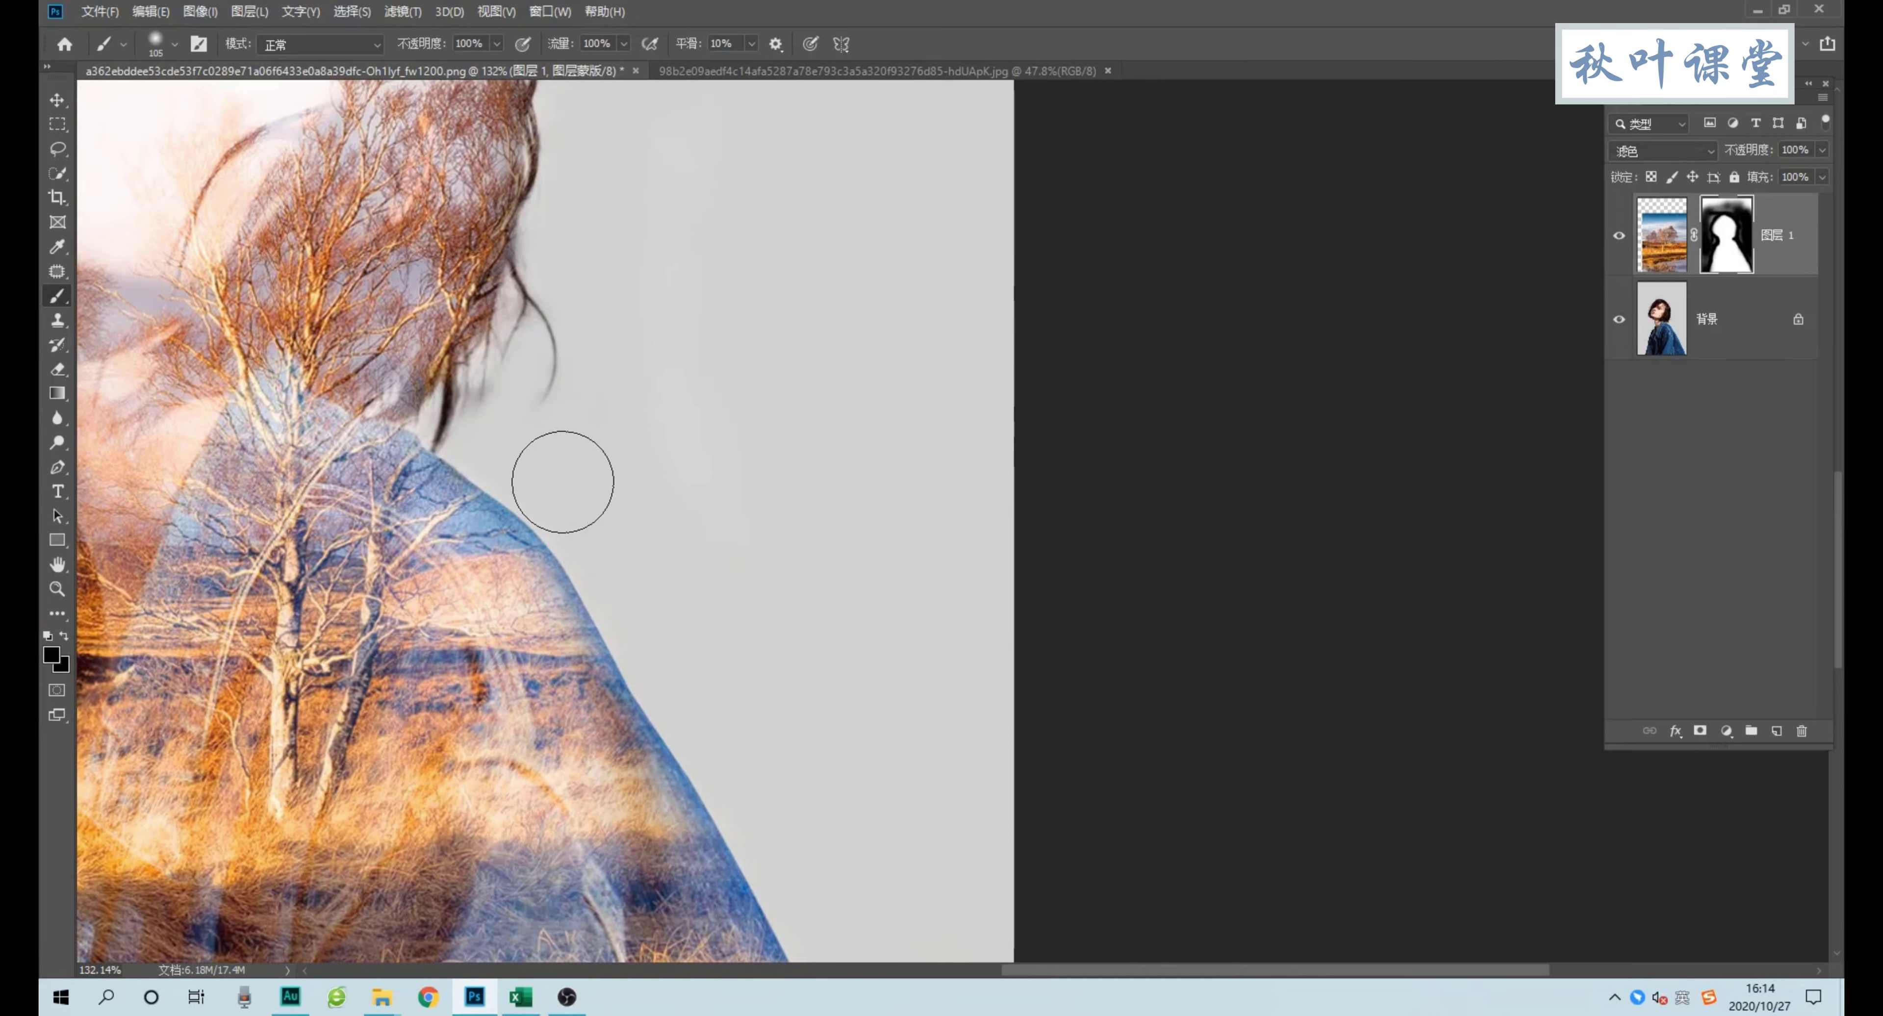
pyautogui.moveTo(832, 845); pyautogui.dragTo(946, 252)
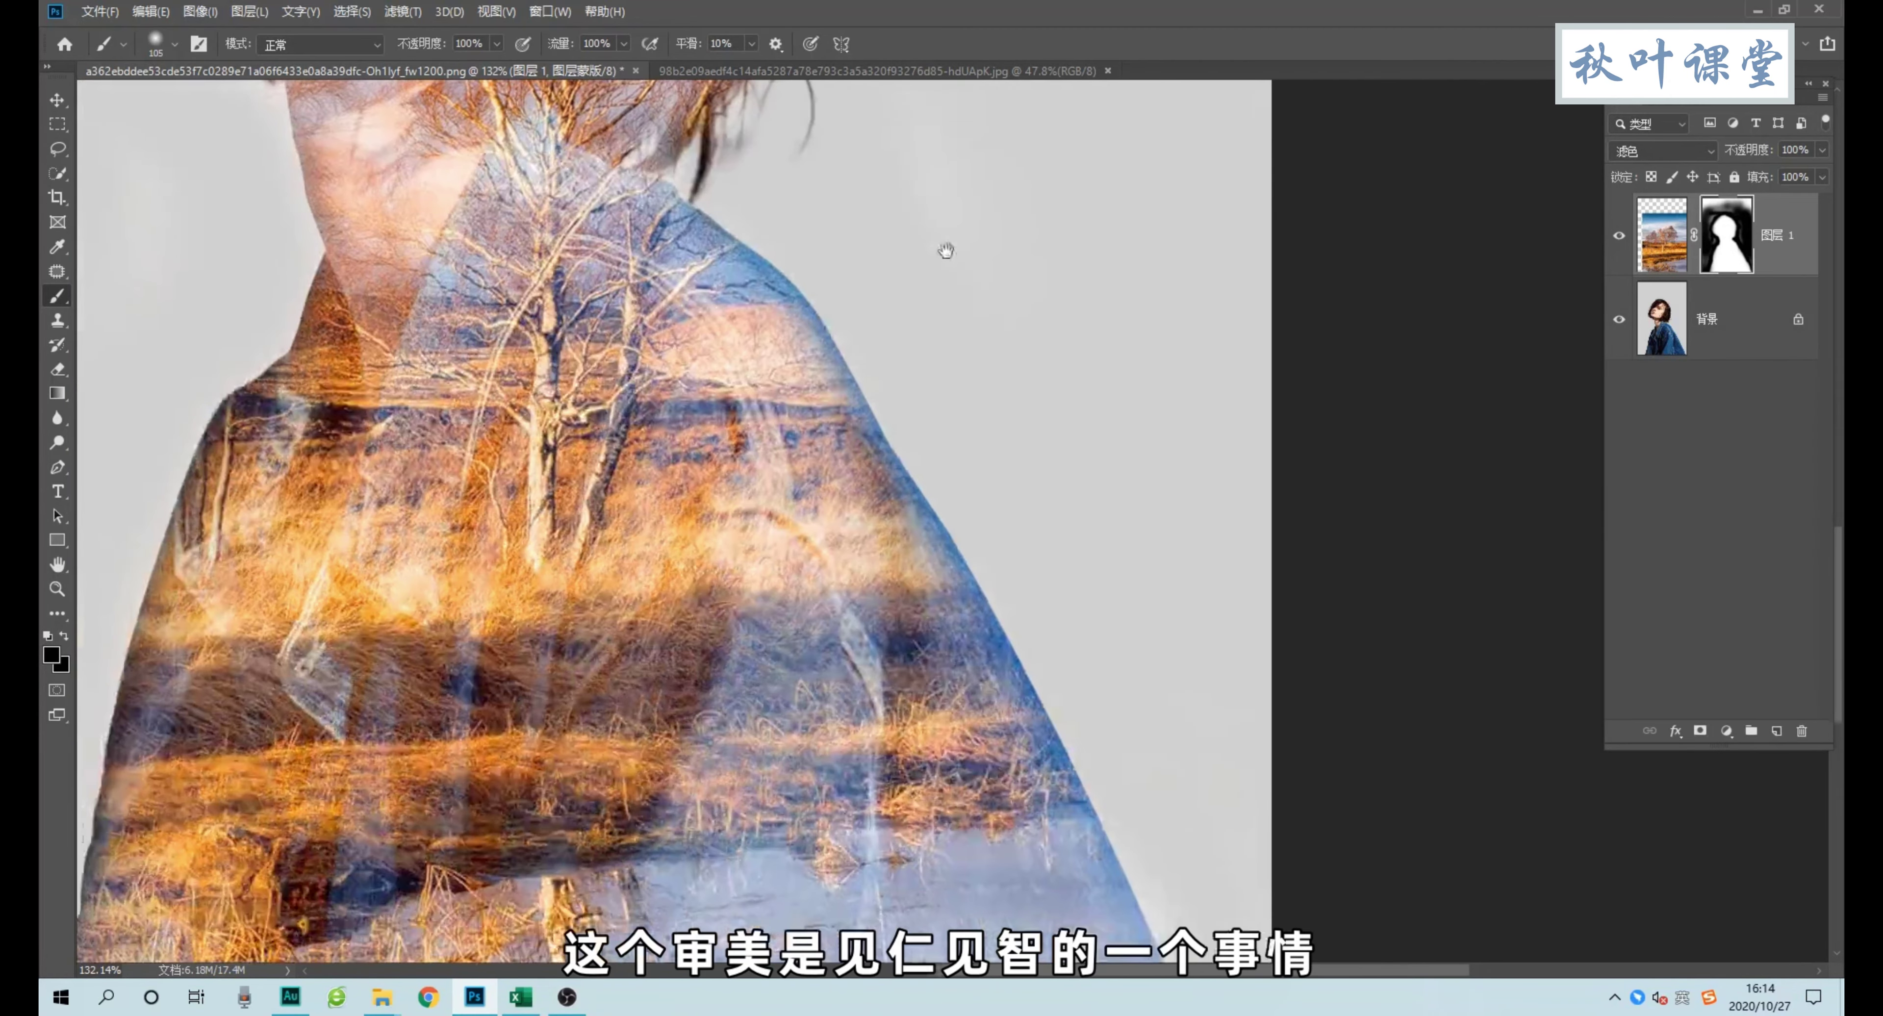
pyautogui.scroll(3, 1189, 778)
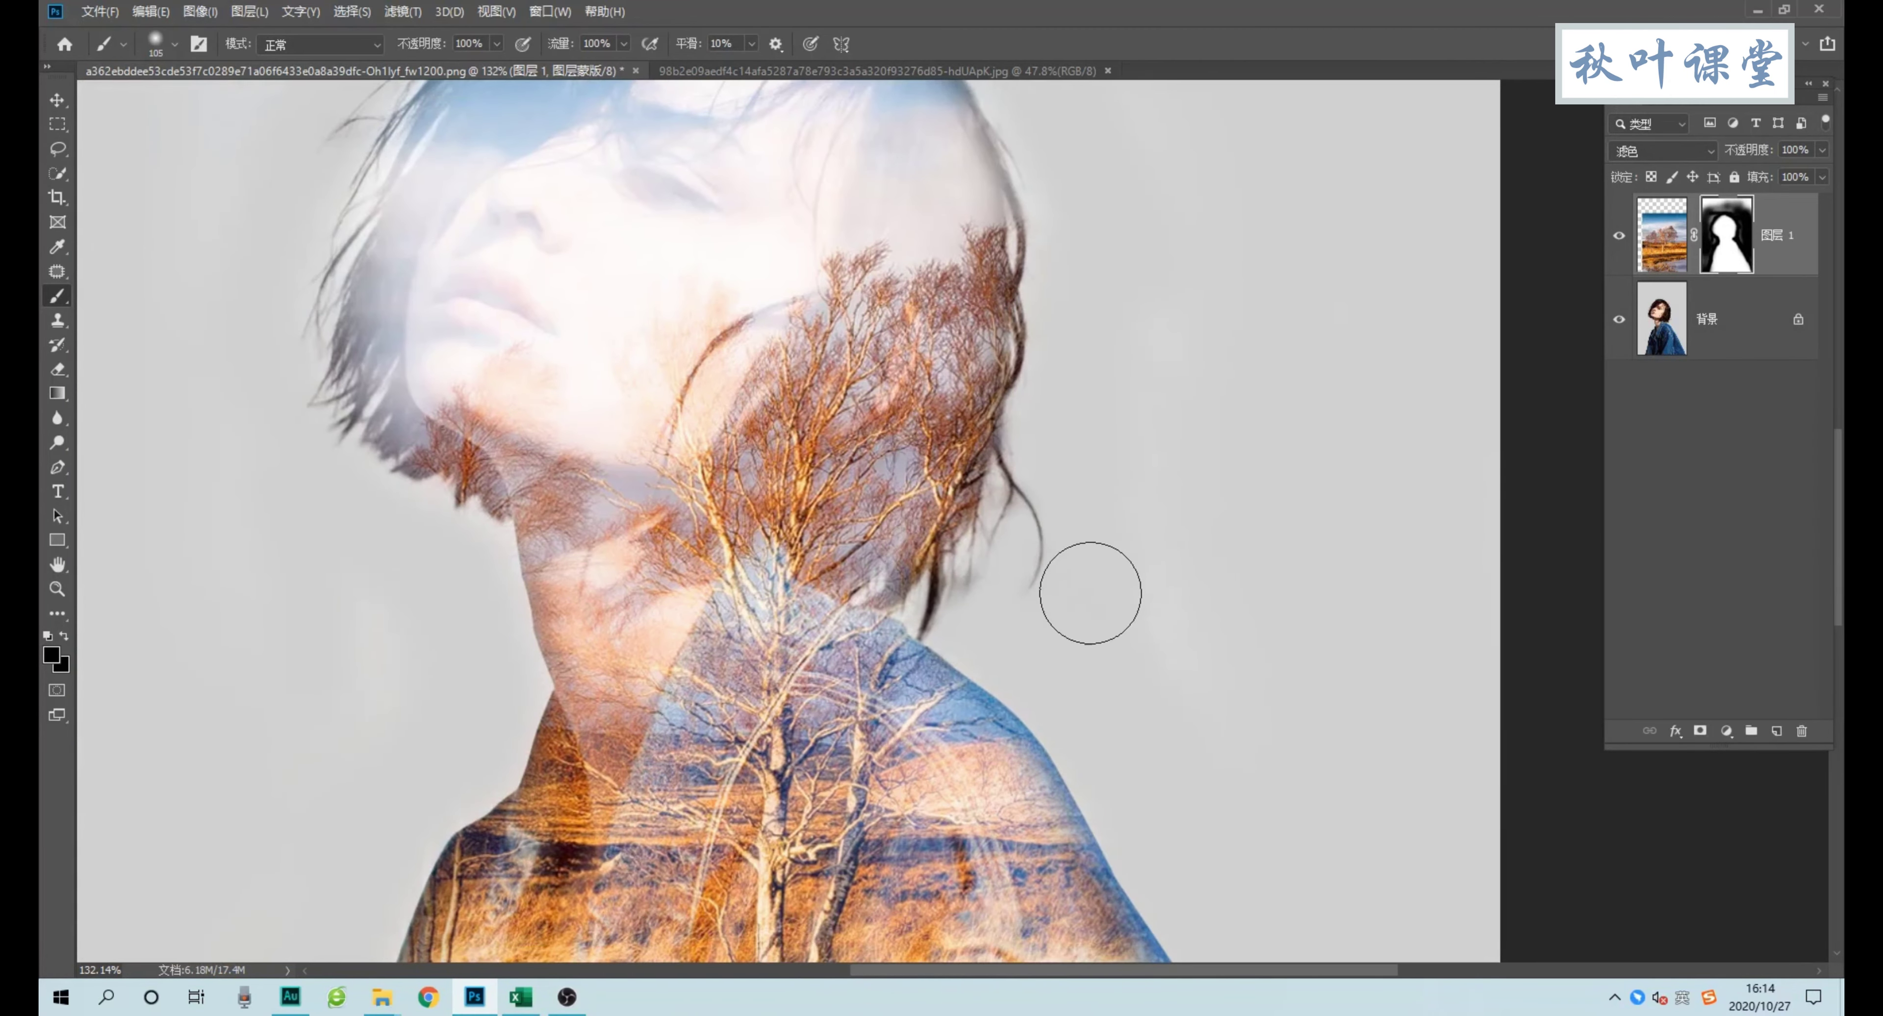
pyautogui.scroll(3, 1089, 592)
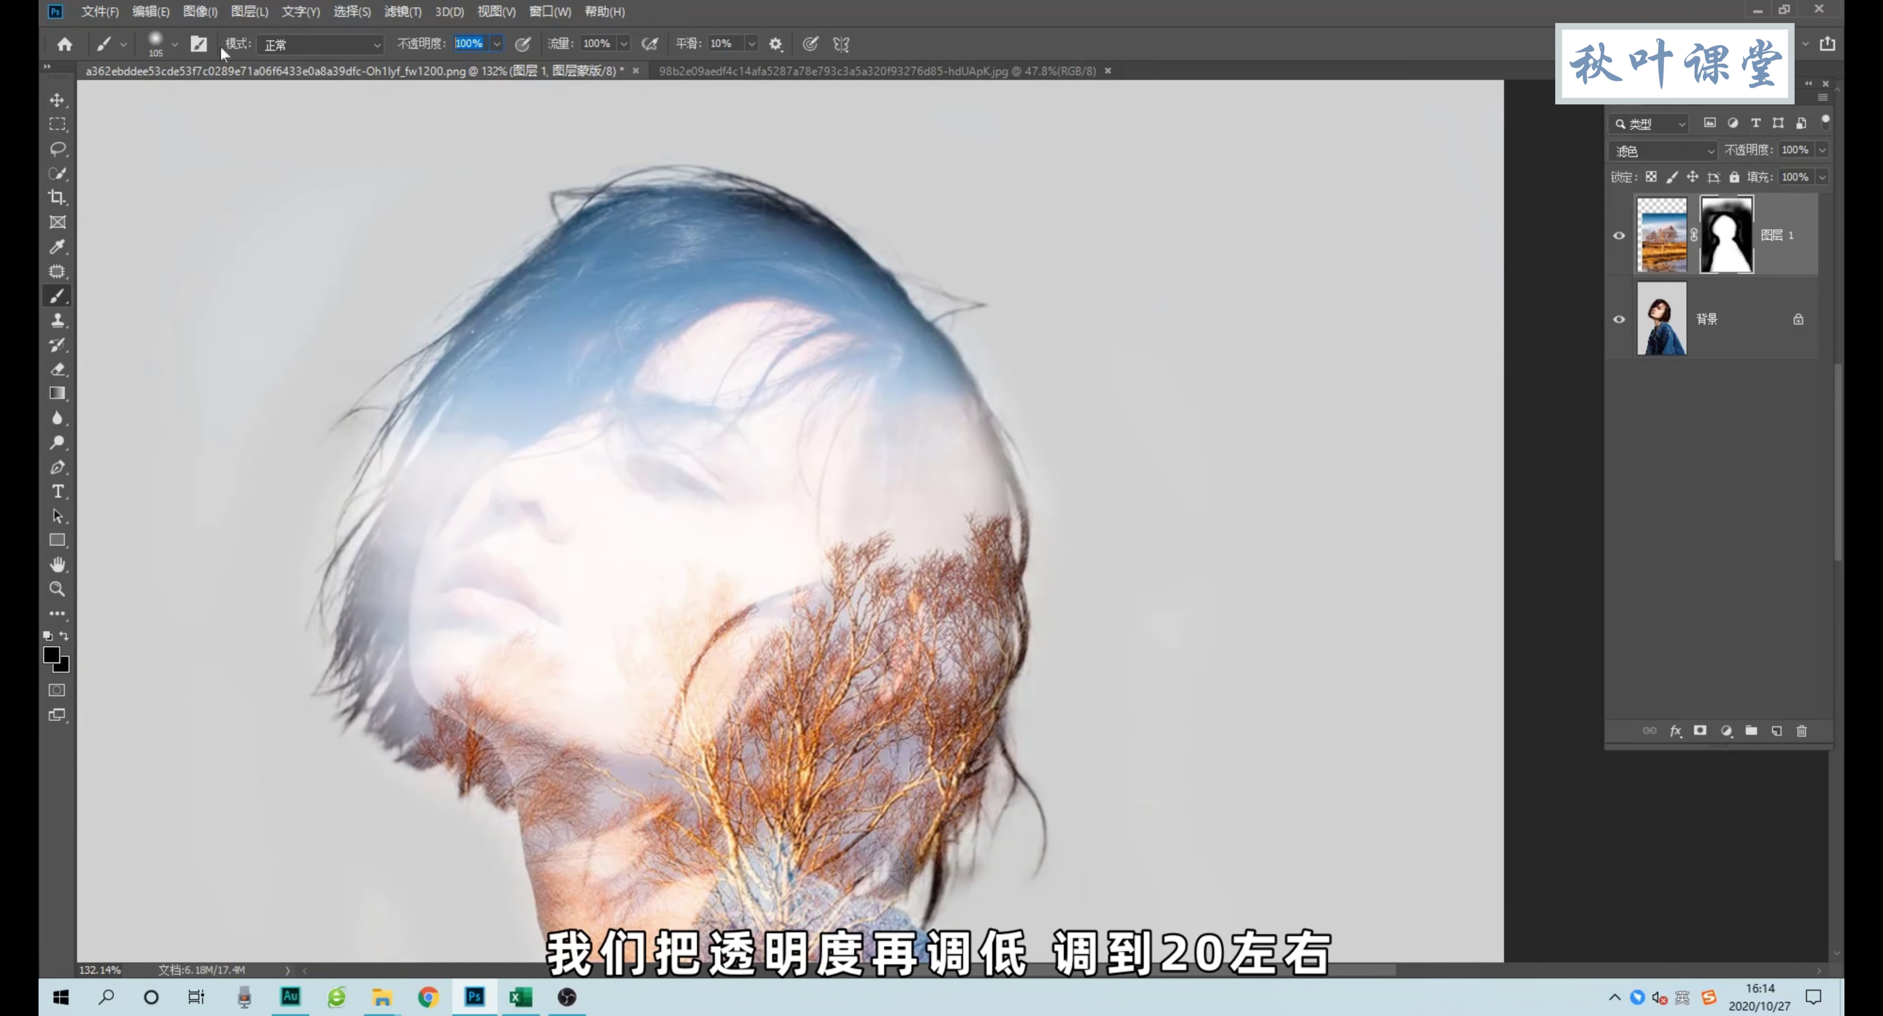
# At 20% brush opacity, softly reveal the woman's eye and mouth through the trees.
pyautogui.write('02')
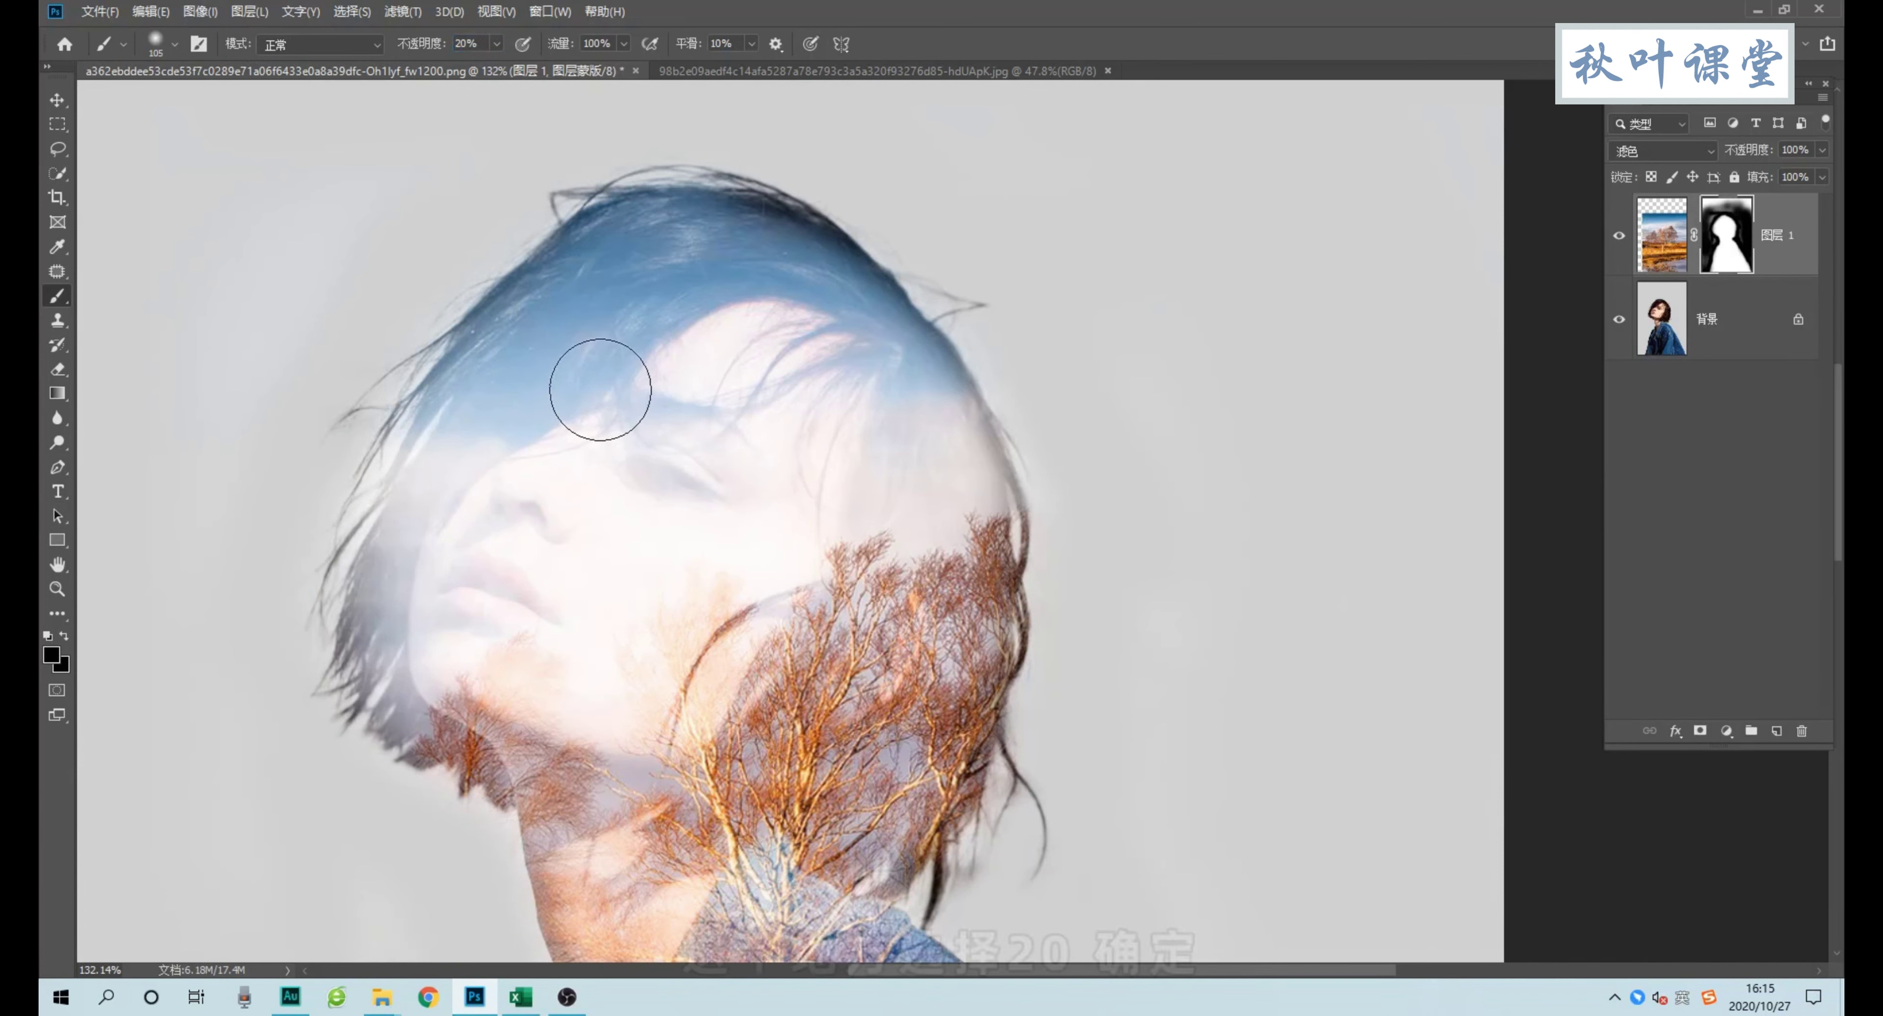
pyautogui.moveTo(651, 466)
pyautogui.mouseDown()
pyautogui.moveTo(707, 492)
pyautogui.moveTo(651, 462)
pyautogui.mouseUp()
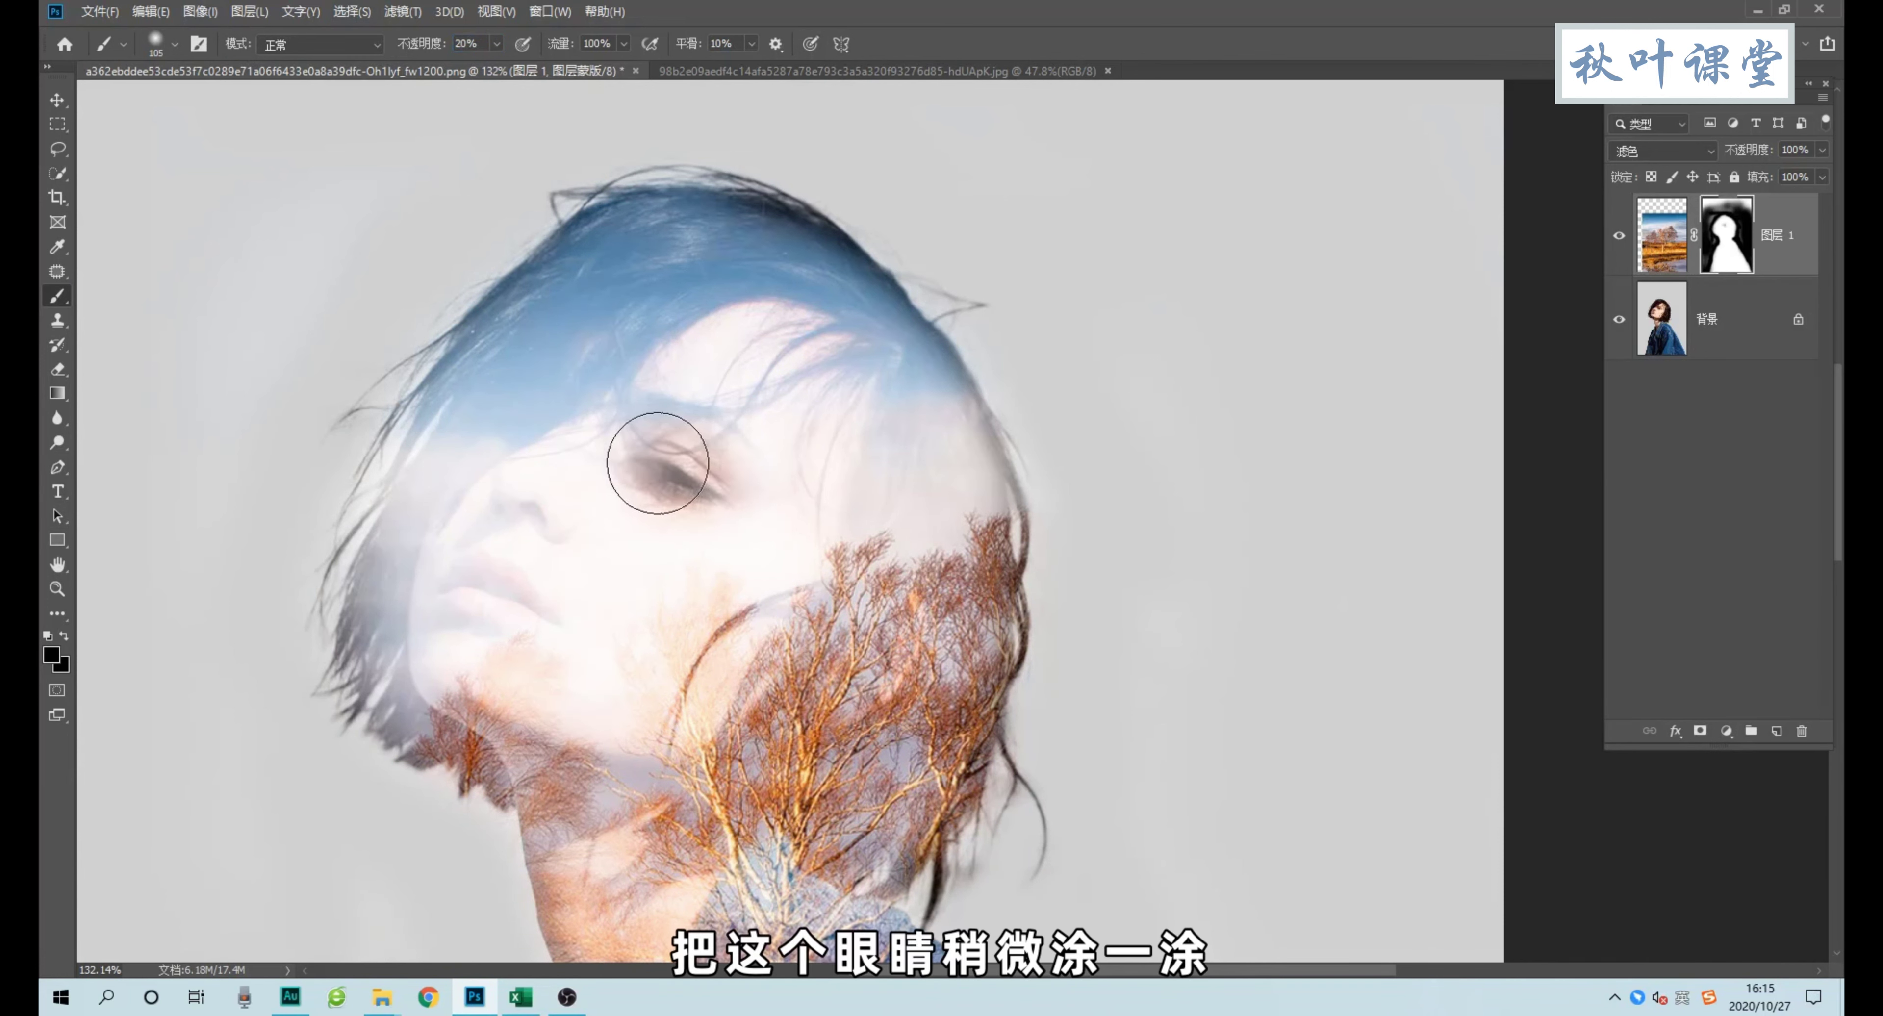
pyautogui.moveTo(479, 556)
pyautogui.mouseDown()
pyautogui.moveTo(462, 591)
pyautogui.moveTo(512, 568)
pyautogui.moveTo(521, 492)
pyautogui.moveTo(559, 441)
pyautogui.moveTo(642, 419)
pyautogui.moveTo(672, 324)
pyautogui.mouseUp()
pyautogui.write('1')
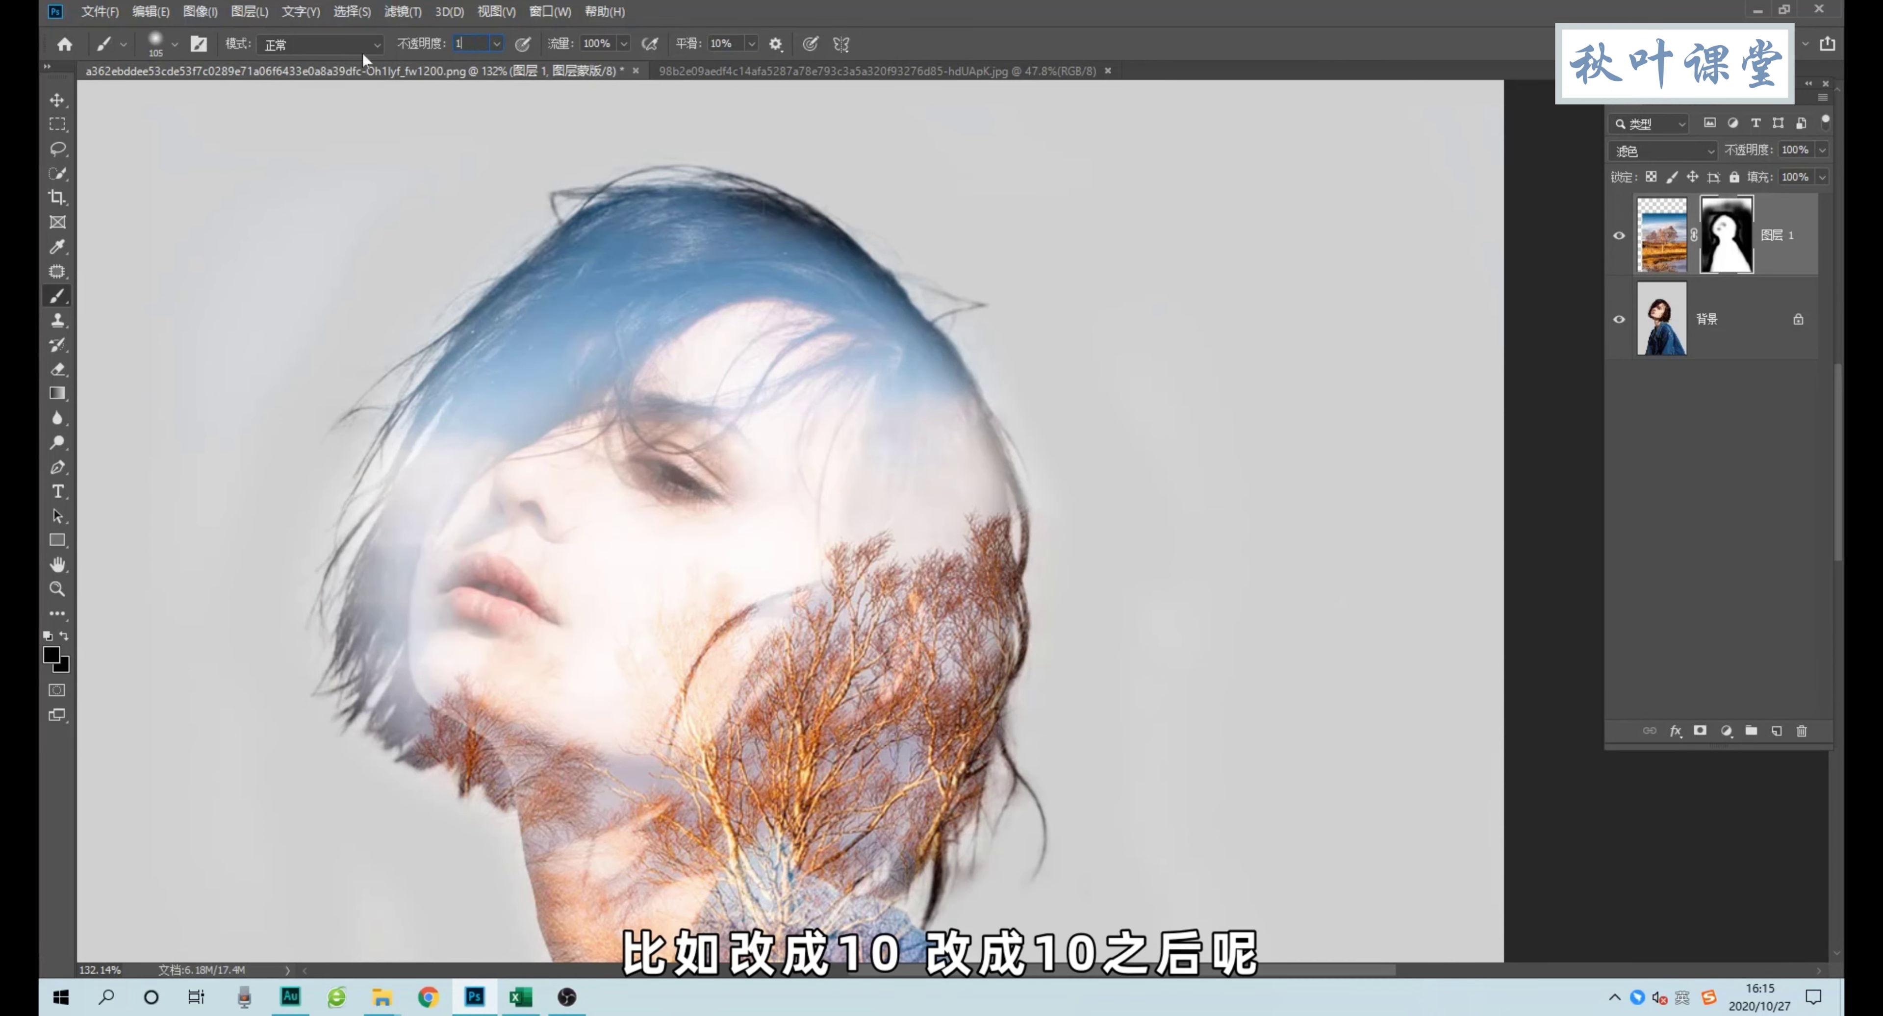
# At 10% opacity, softly reveal the hair by the temple, the chin and the upper hair.
pyautogui.write('0')
pyautogui.press('Return')
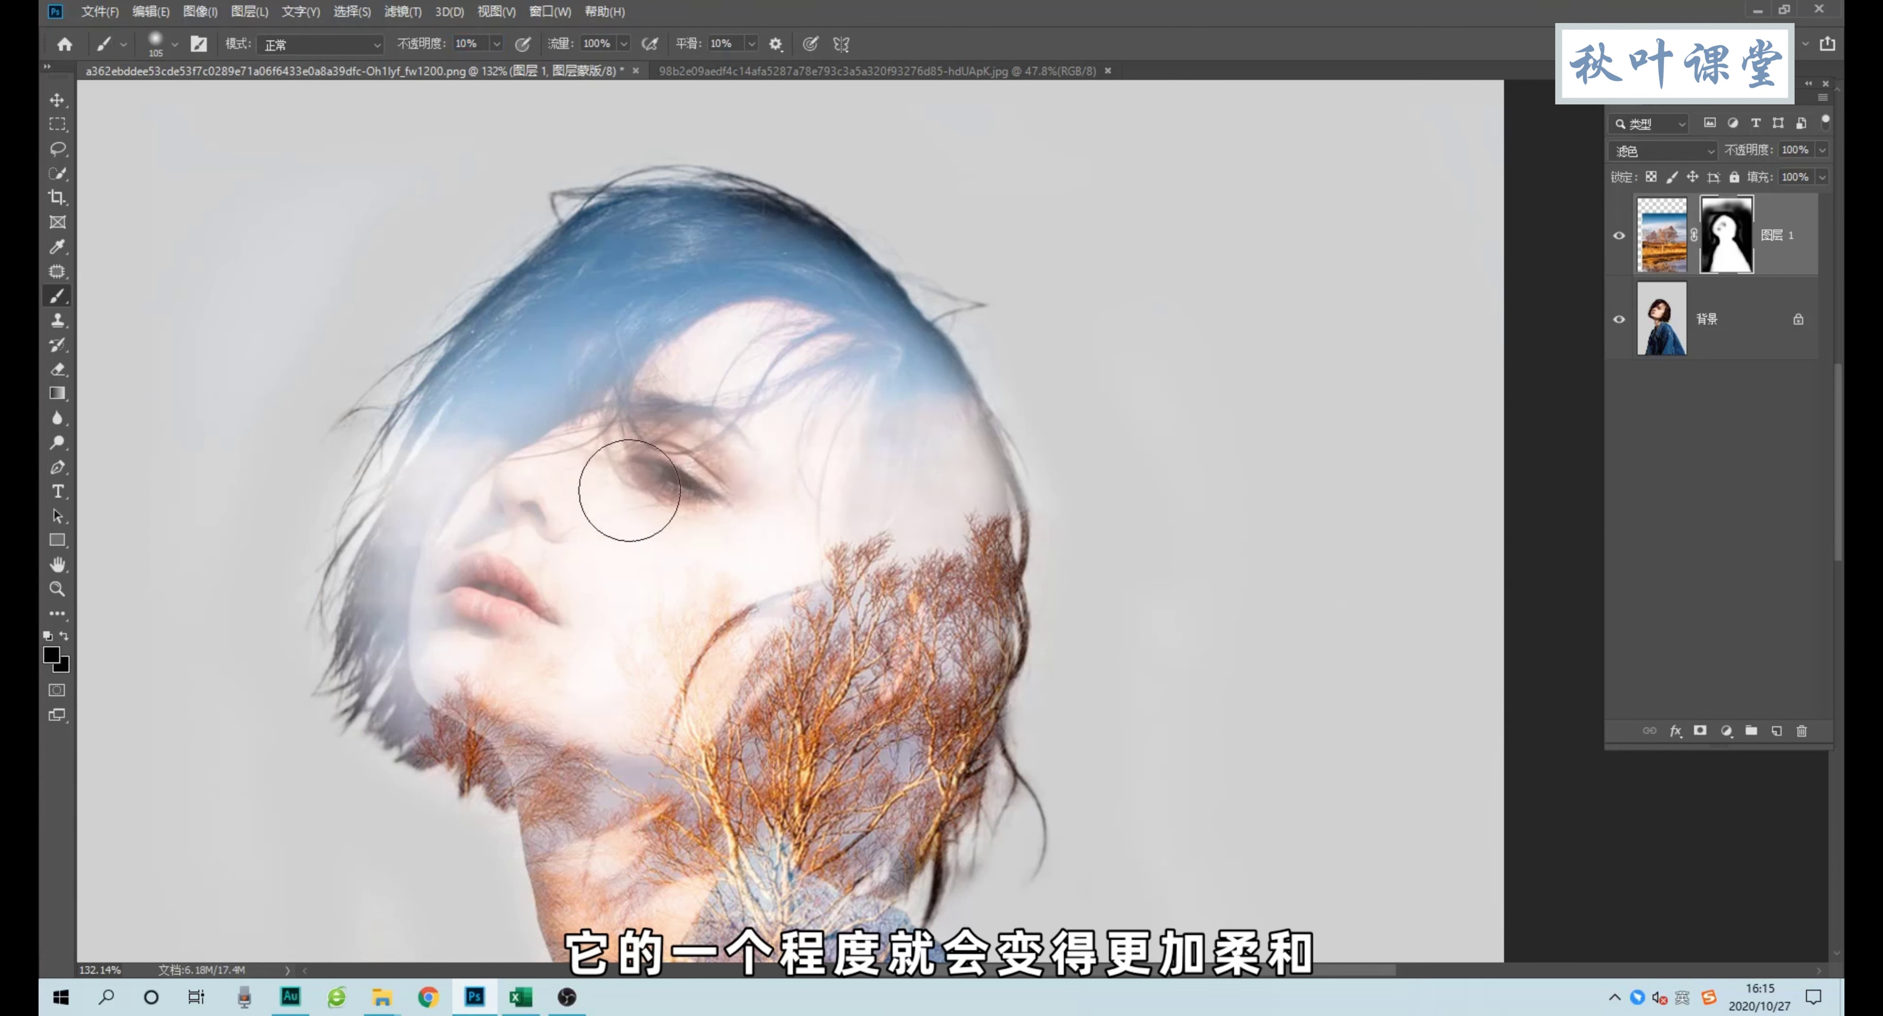
pyautogui.moveTo(928, 424); pyautogui.dragTo(923, 447)
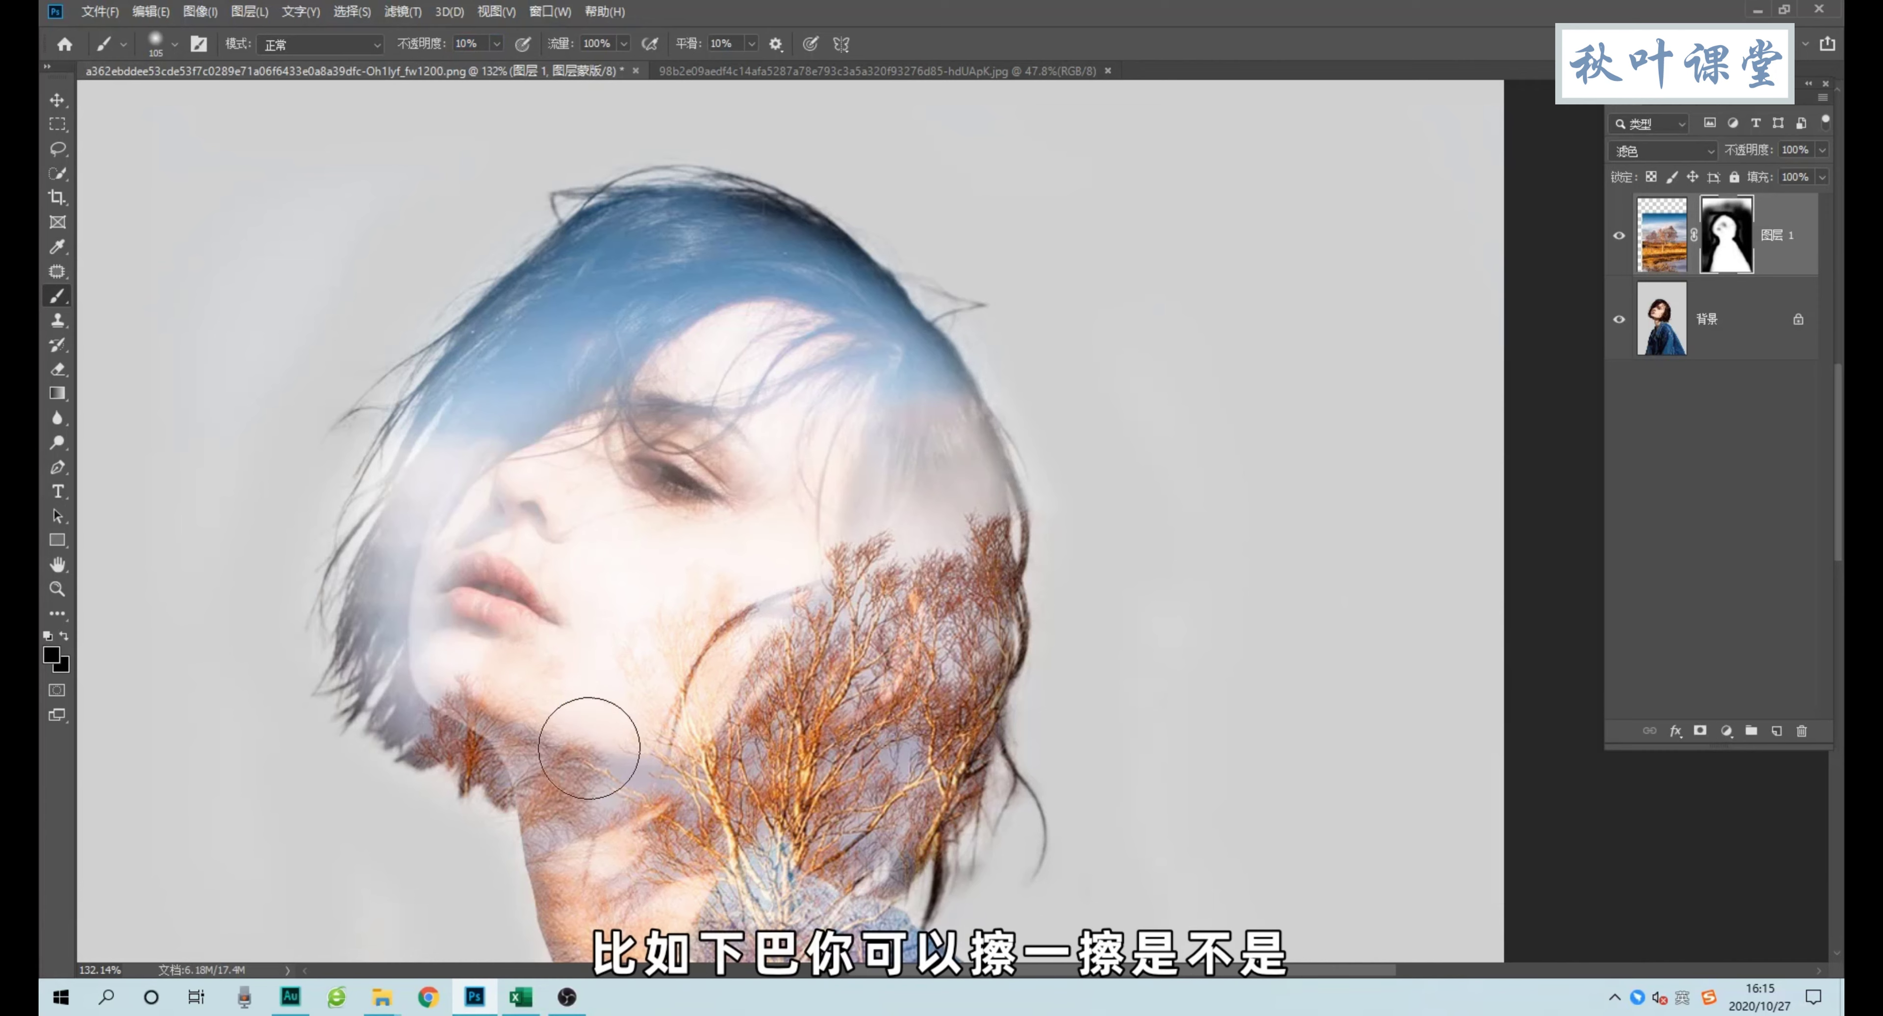
pyautogui.moveTo(589, 748)
pyautogui.mouseDown()
pyautogui.moveTo(541, 739)
pyautogui.moveTo(568, 645)
pyautogui.mouseUp()
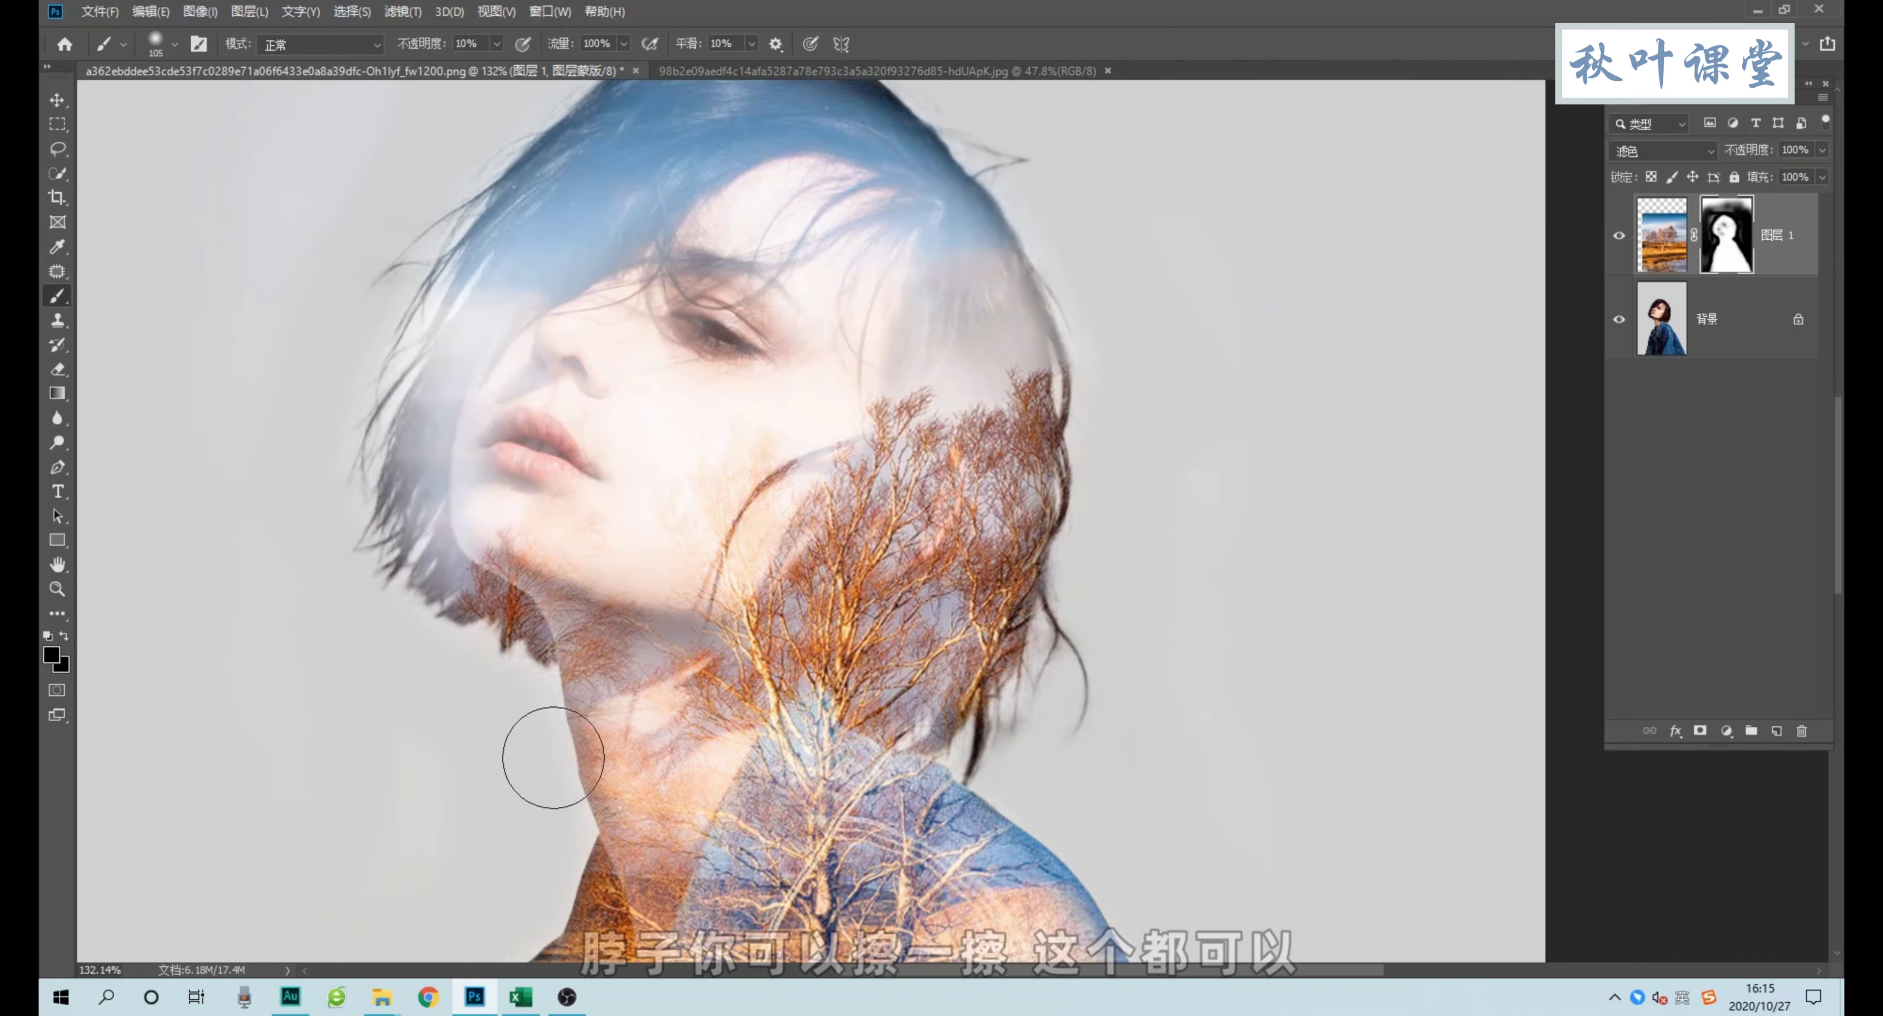
pyautogui.moveTo(860, 690); pyautogui.dragTo(842, 667)
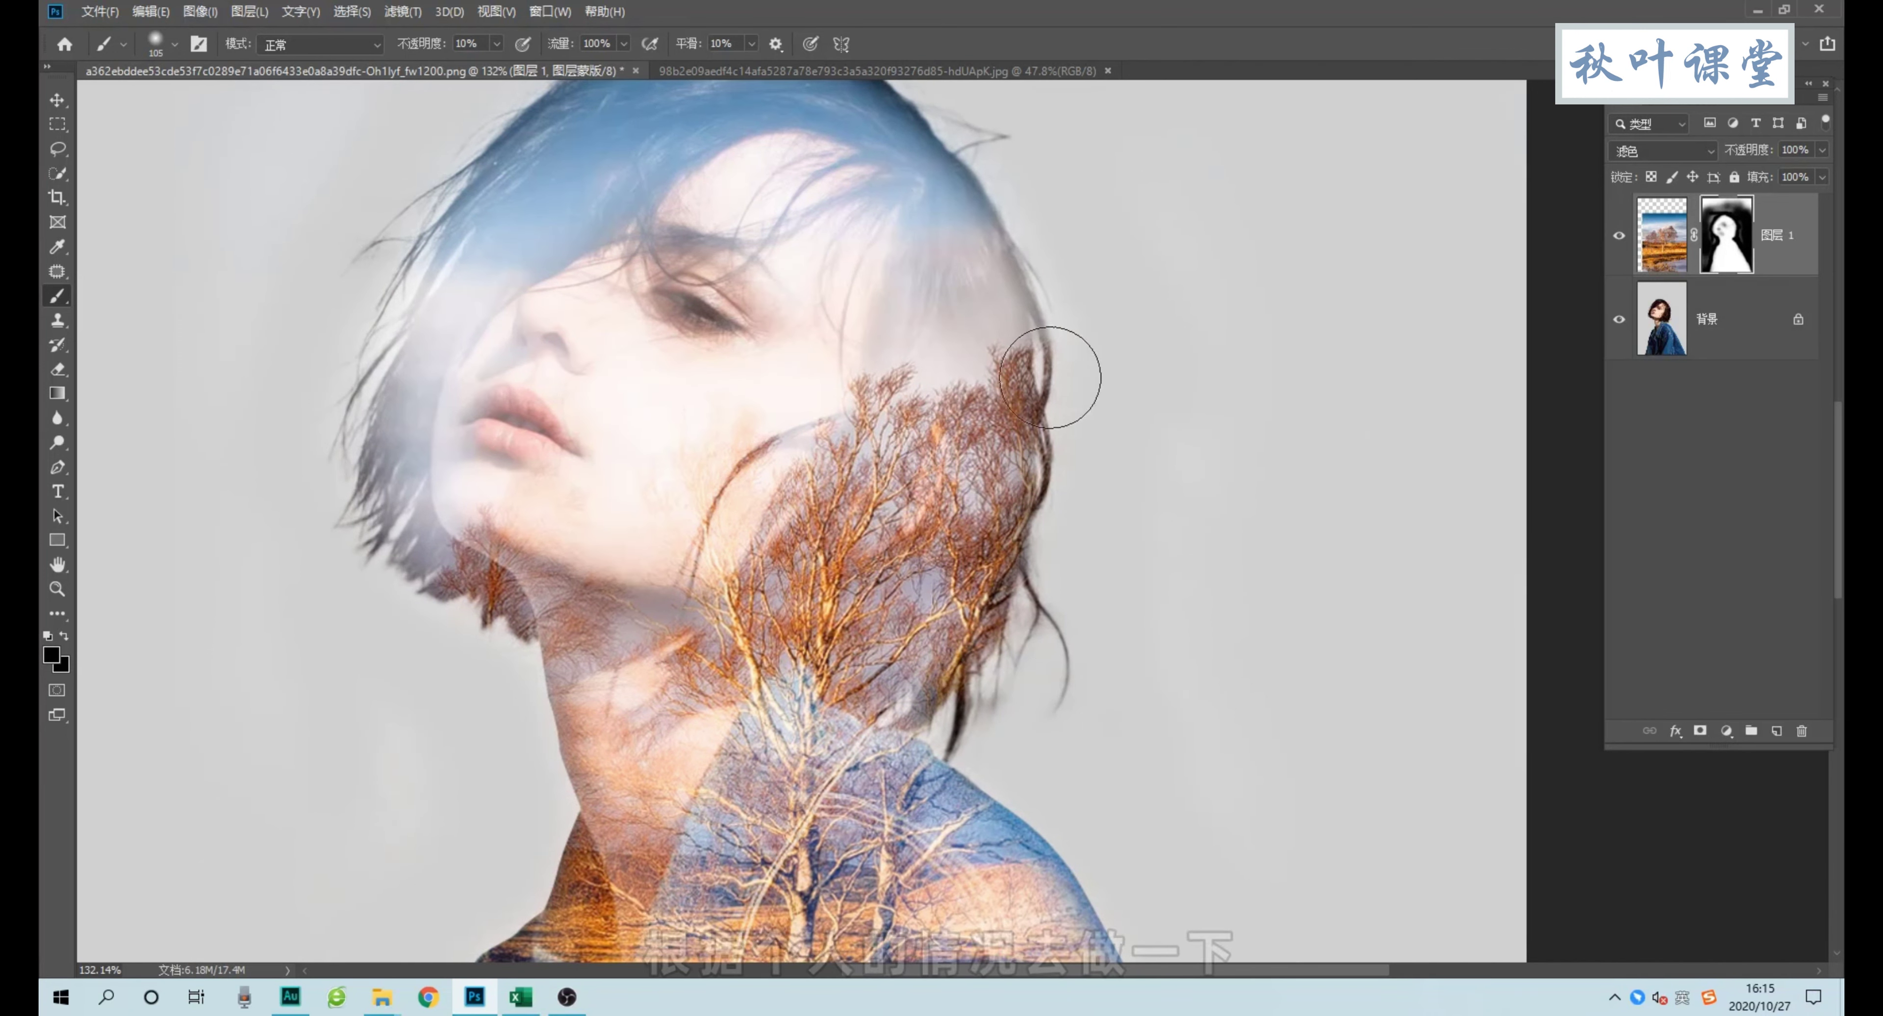
pyautogui.moveTo(690, 240)
pyautogui.mouseDown()
pyautogui.moveTo(722, 547)
pyautogui.moveTo(1017, 575)
pyautogui.moveTo(630, 420)
pyautogui.moveTo(468, 600)
pyautogui.moveTo(395, 833)
pyautogui.mouseUp()
pyautogui.moveTo(543, 636); pyautogui.dragTo(518, 519)
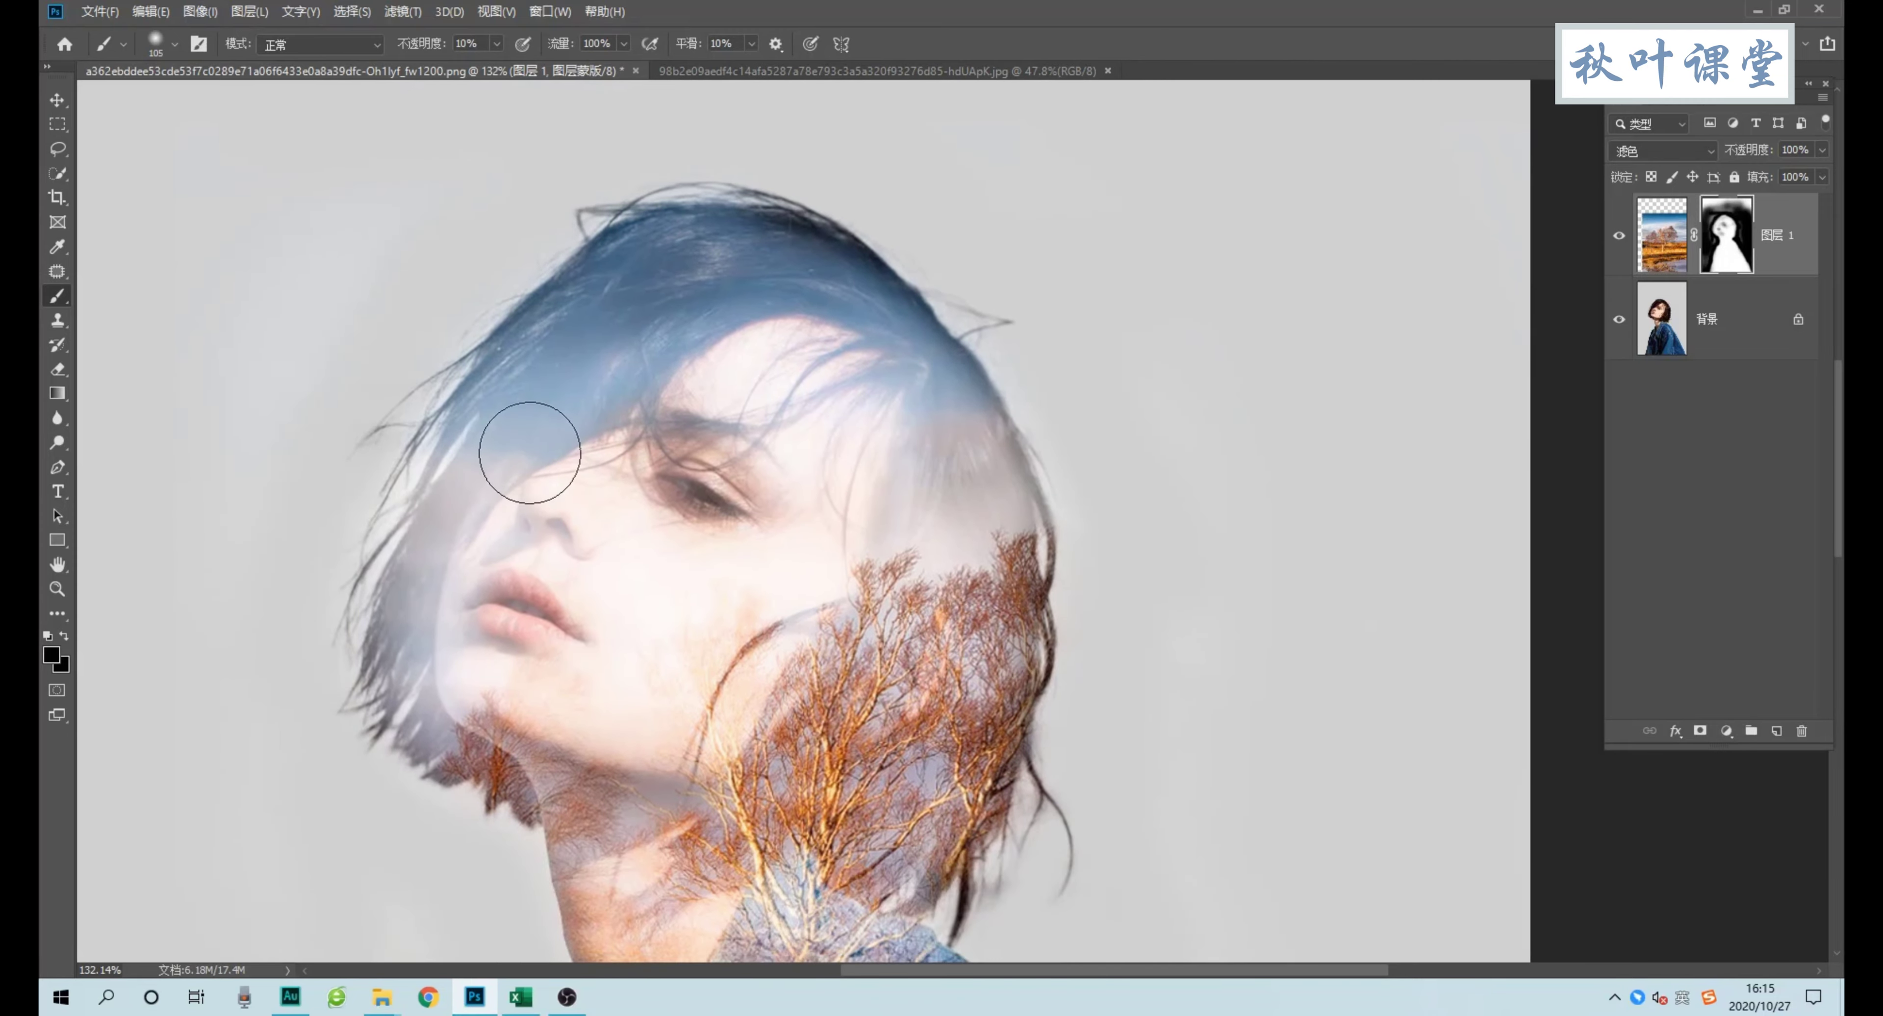
pyautogui.moveTo(526, 441); pyautogui.dragTo(916, 483)
pyautogui.hotkey('ctrl', '0')
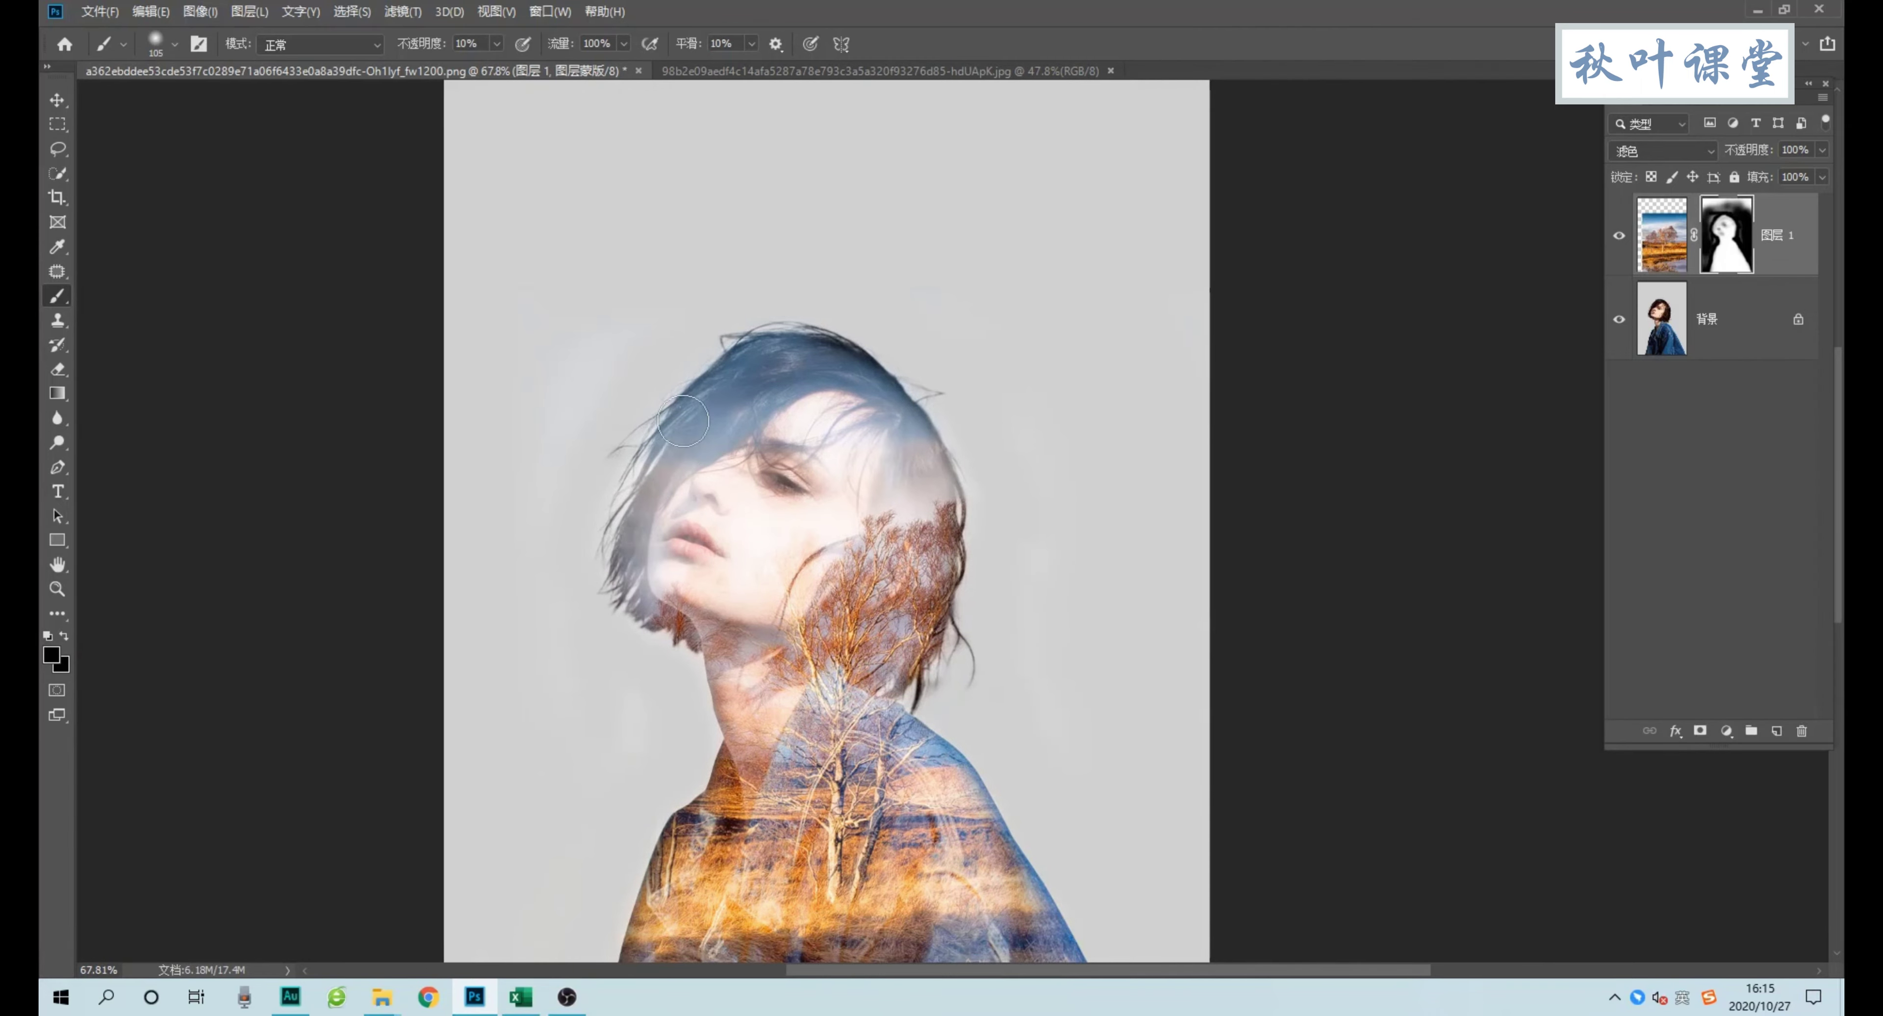
# Toggle Layer 1 off and on to compare with the original portrait, then show blend modes.
pyautogui.scroll(-3, 829, 433)
pyautogui.scroll(3, 1010, 589)
pyautogui.moveTo(1016, 589); pyautogui.dragTo(982, 520)
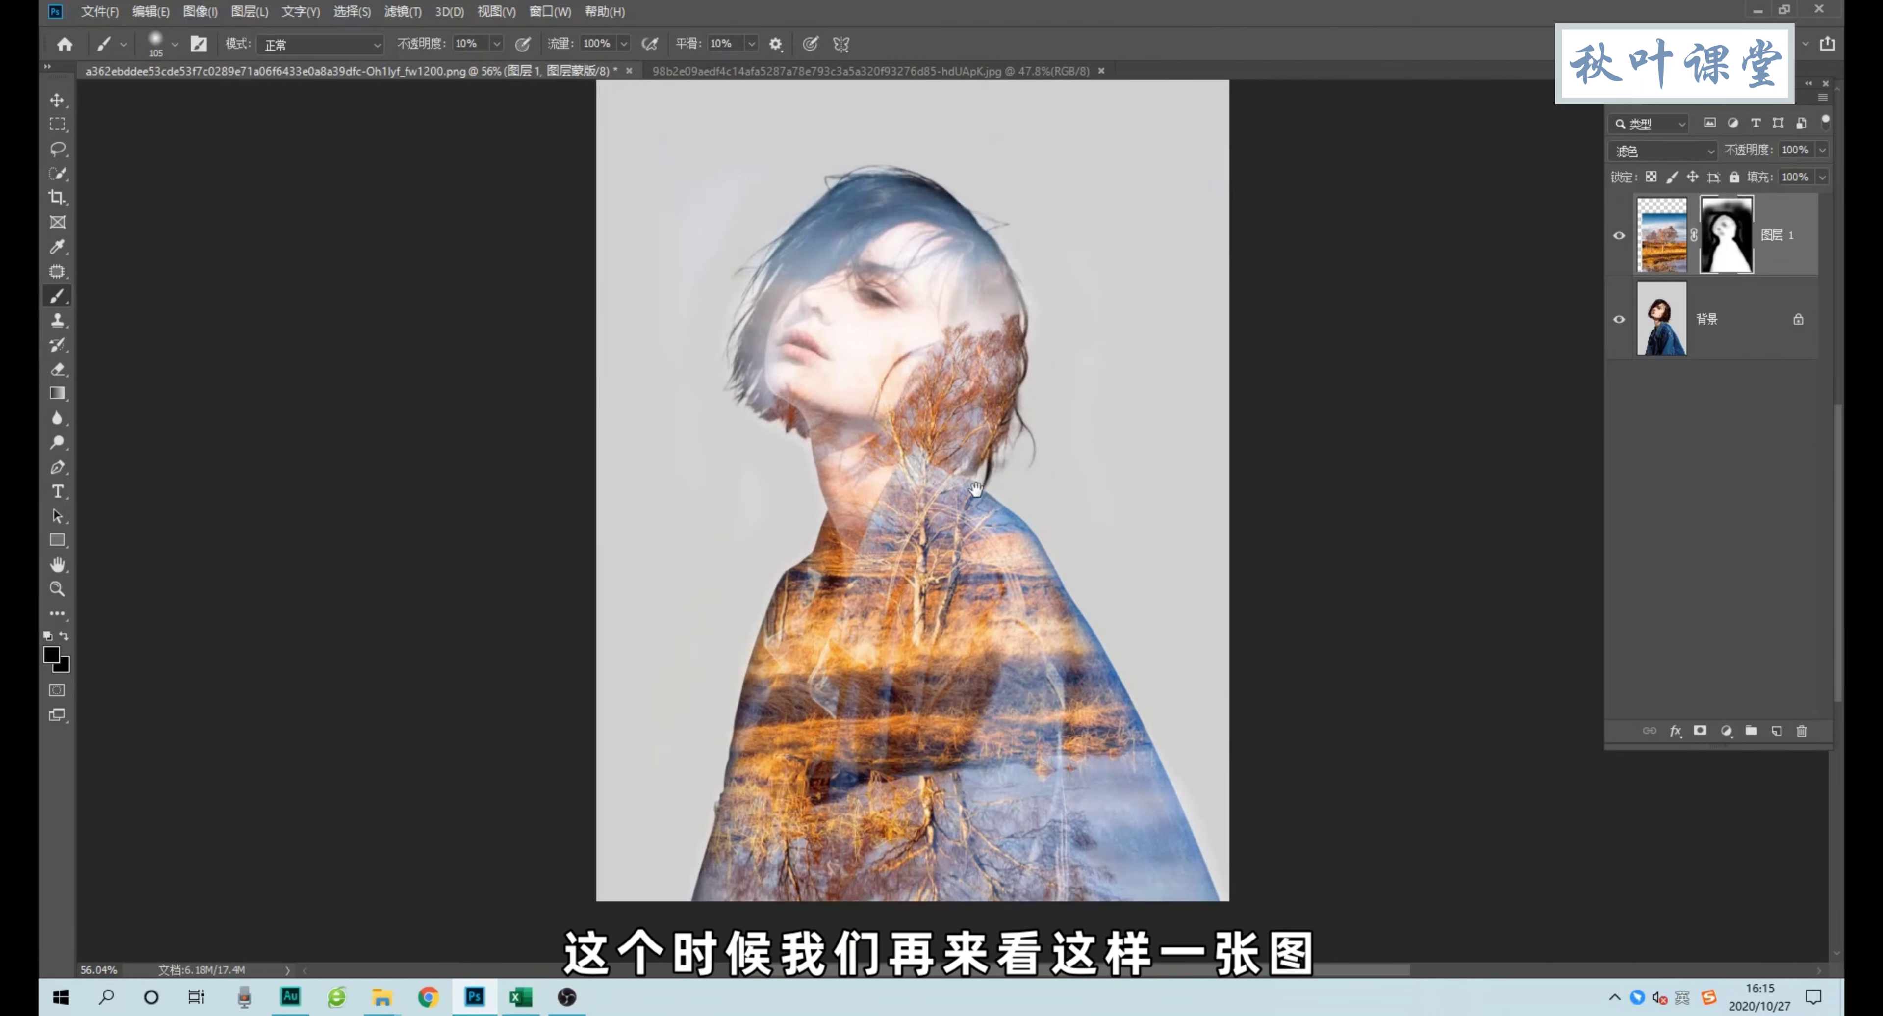
pyautogui.click(1620, 237)
pyautogui.click(1621, 238)
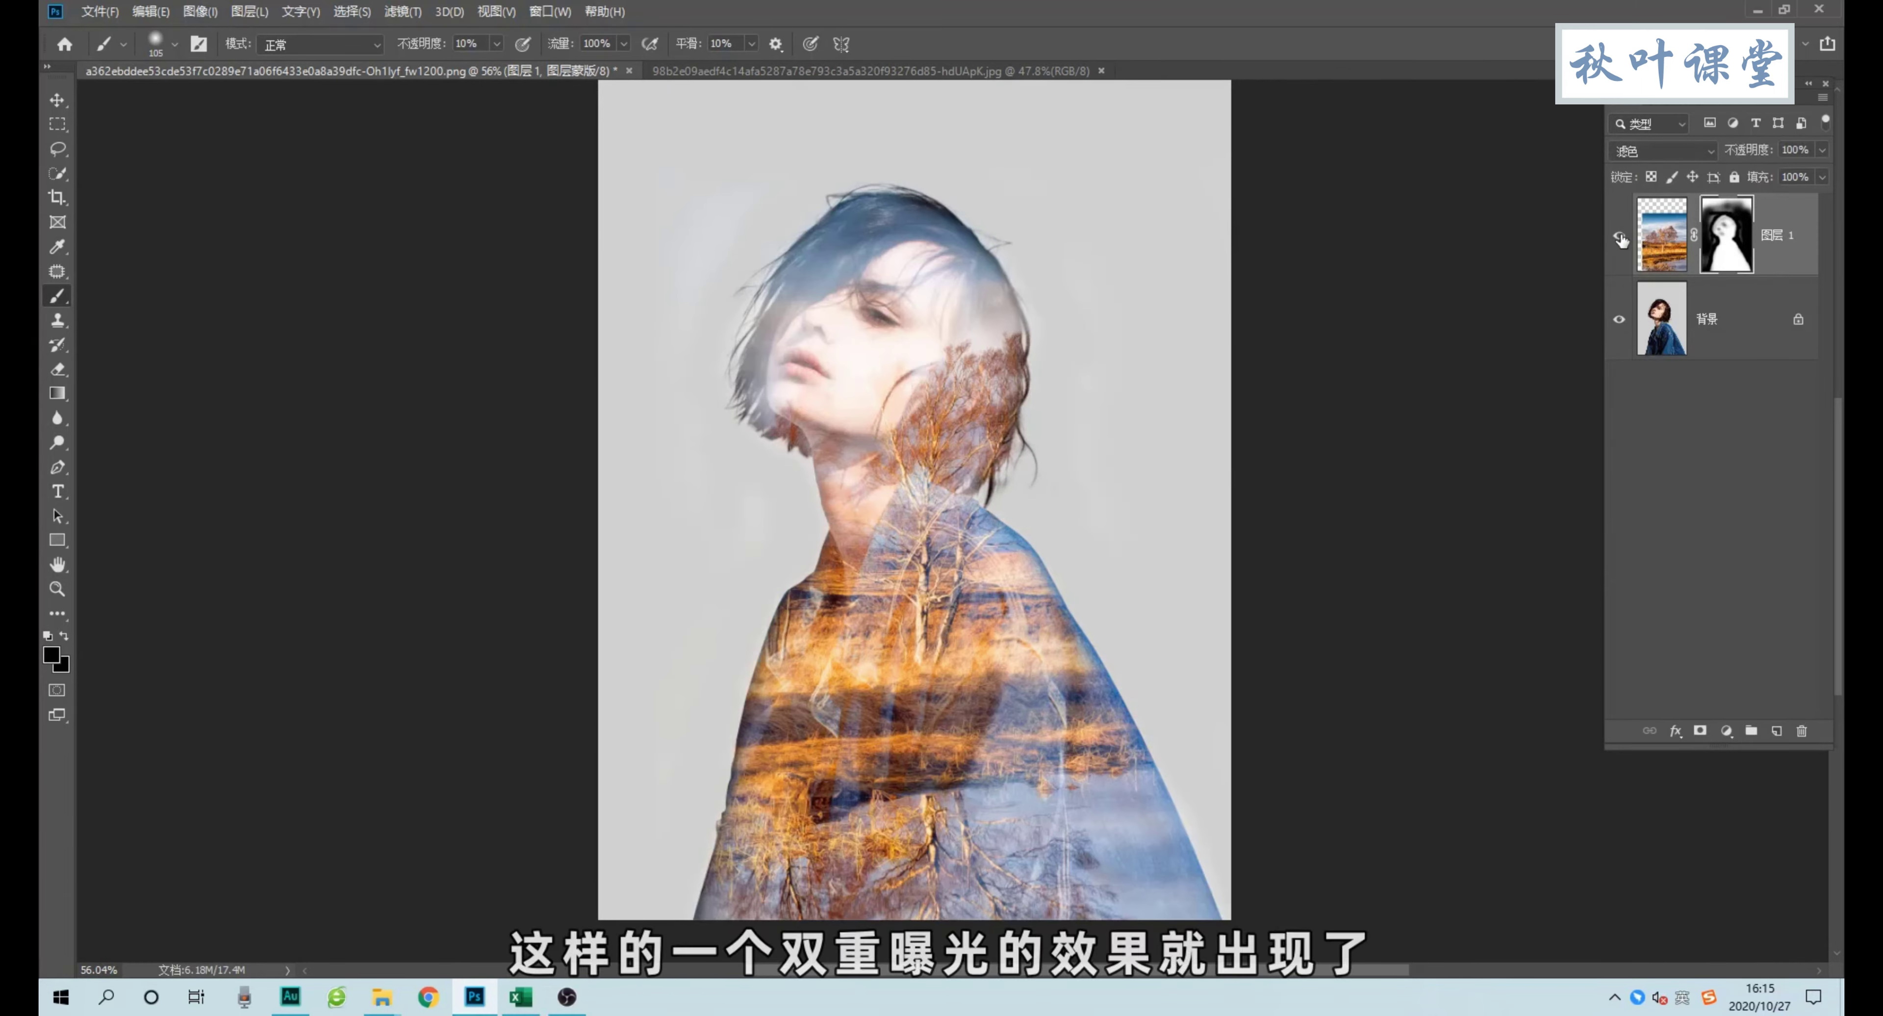
pyautogui.click(1621, 237)
pyautogui.click(1621, 238)
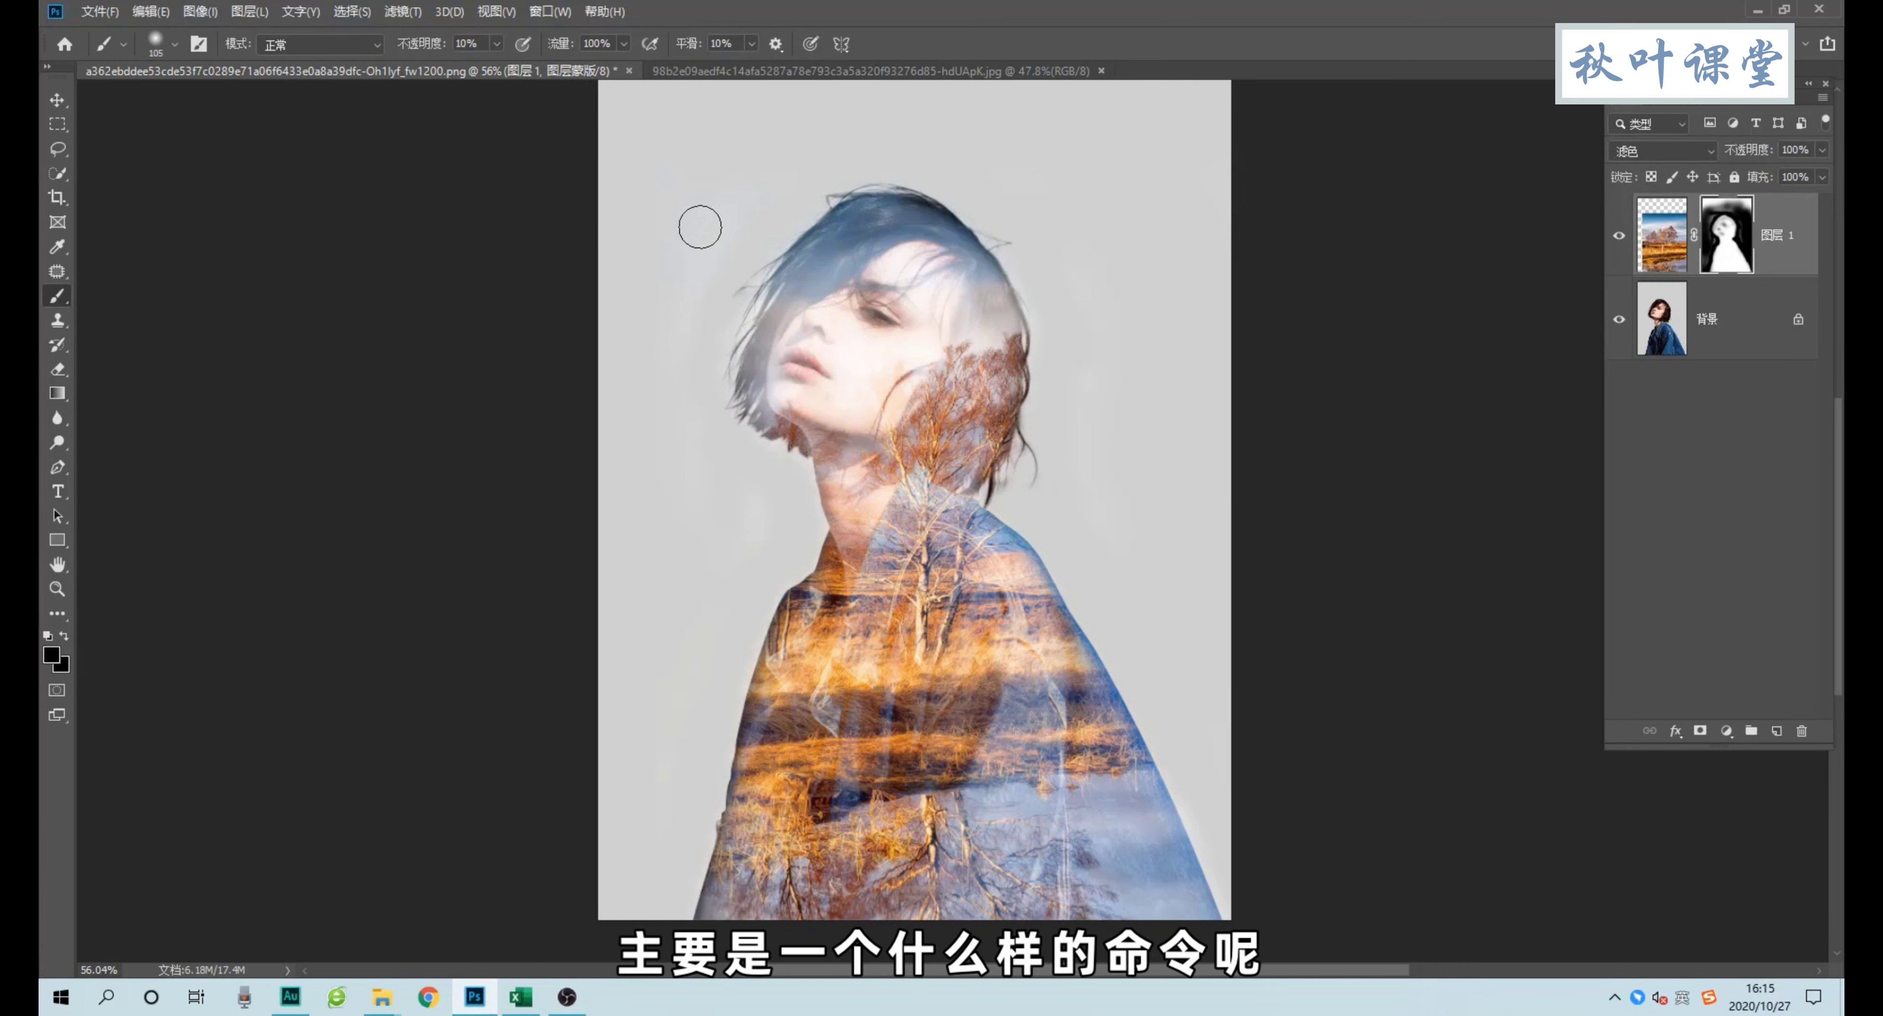
pyautogui.click(1629, 152)
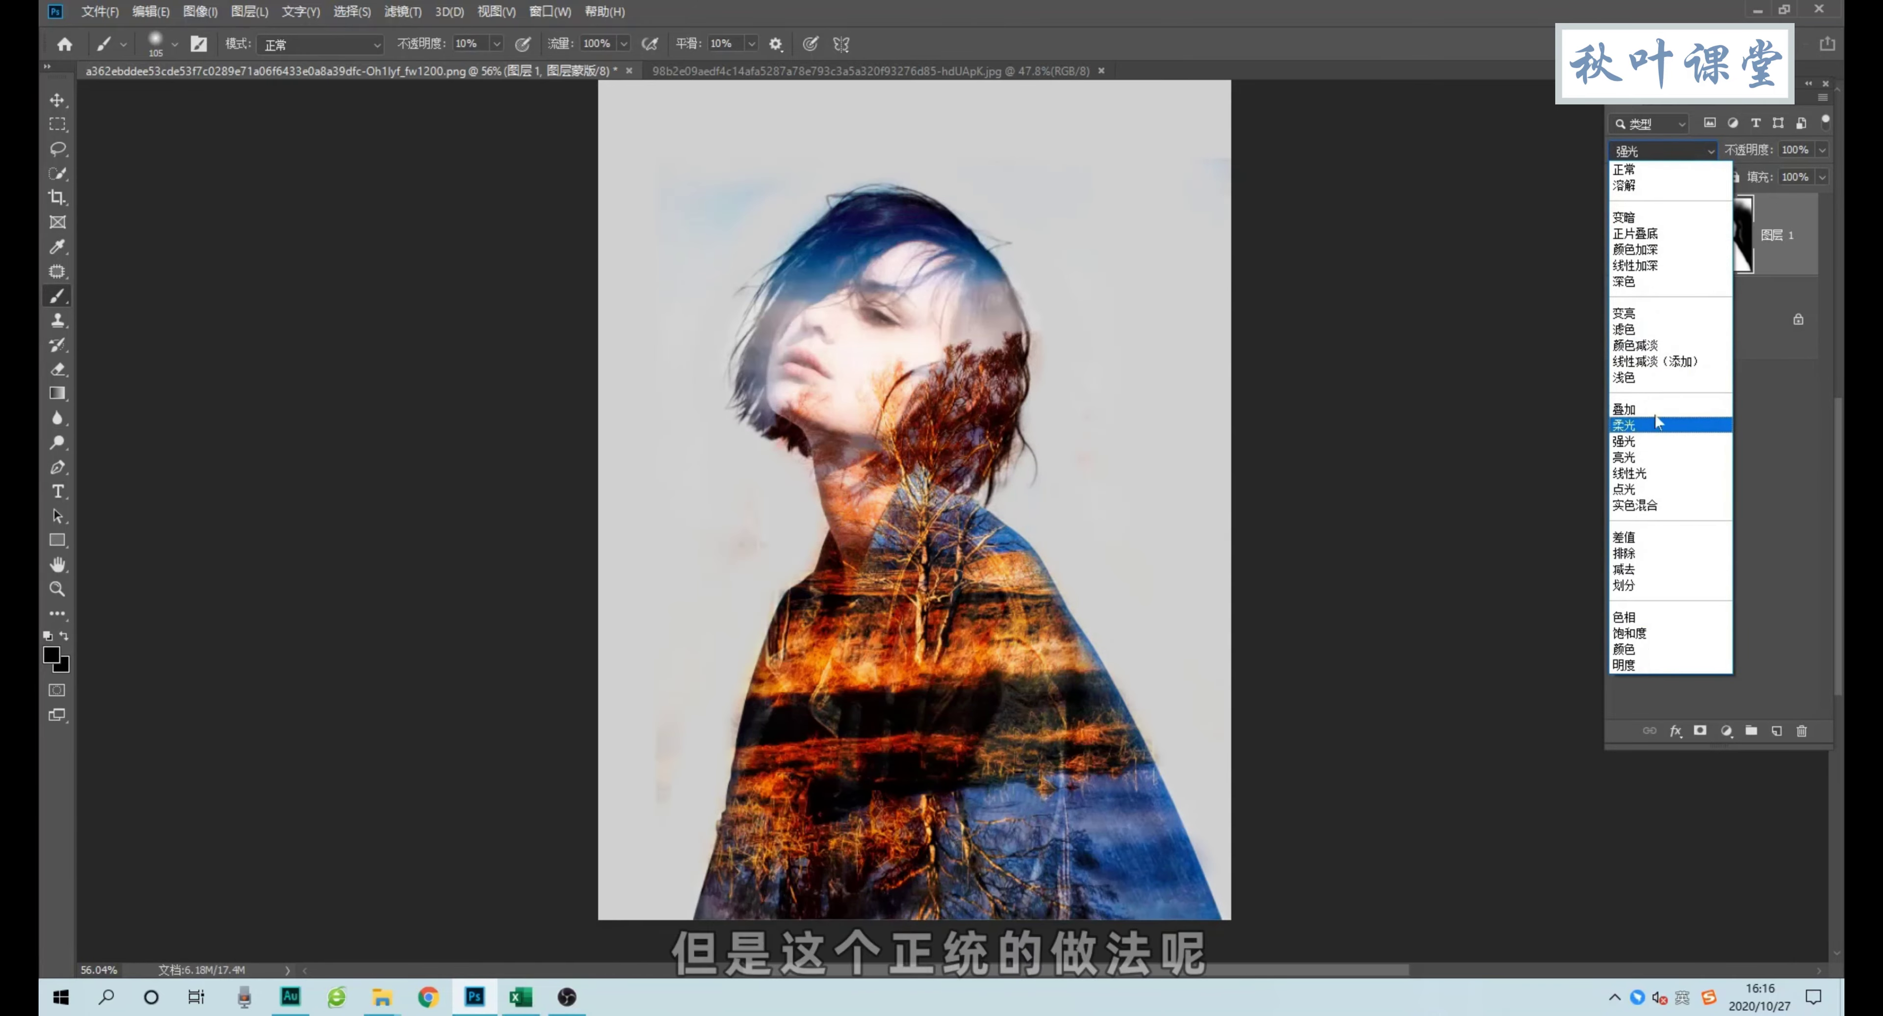
# Keep Screen blending and paint white on Layer 1's mask to restore the hair and left cheek.
pyautogui.click(1671, 334)
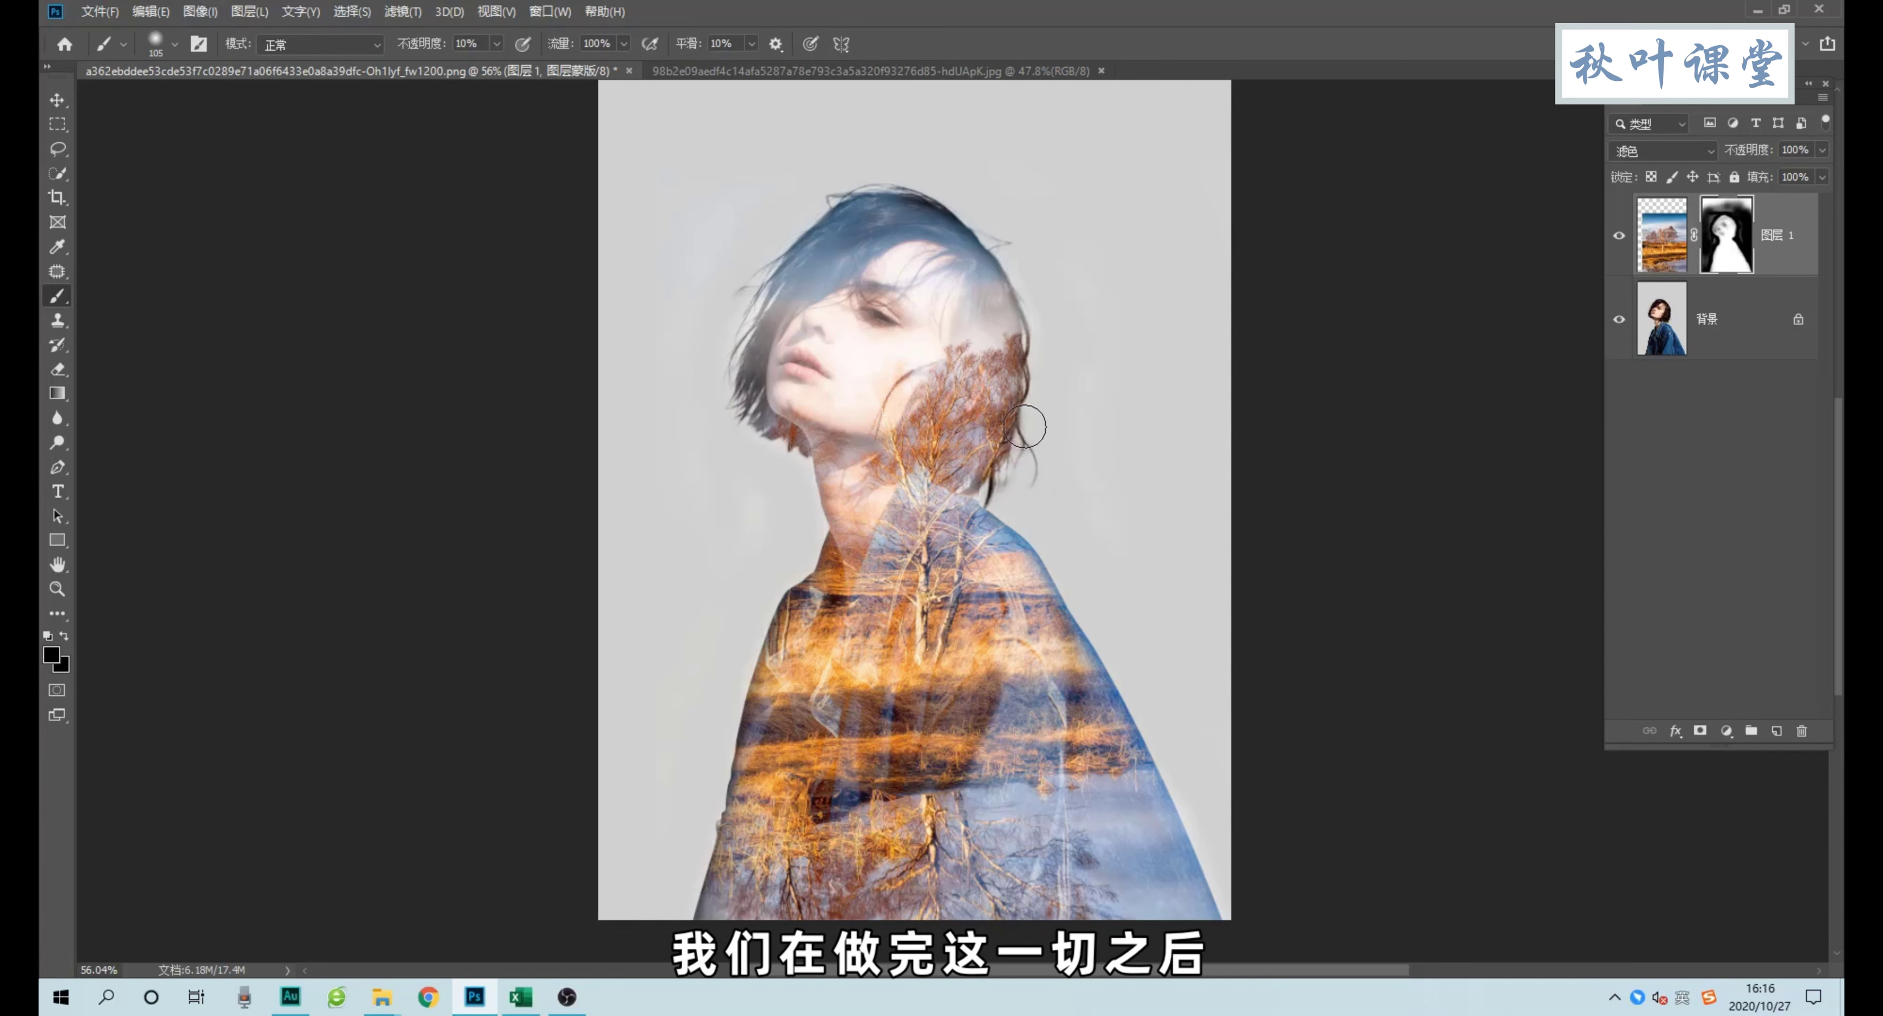
pyautogui.scroll(1, 1025, 427)
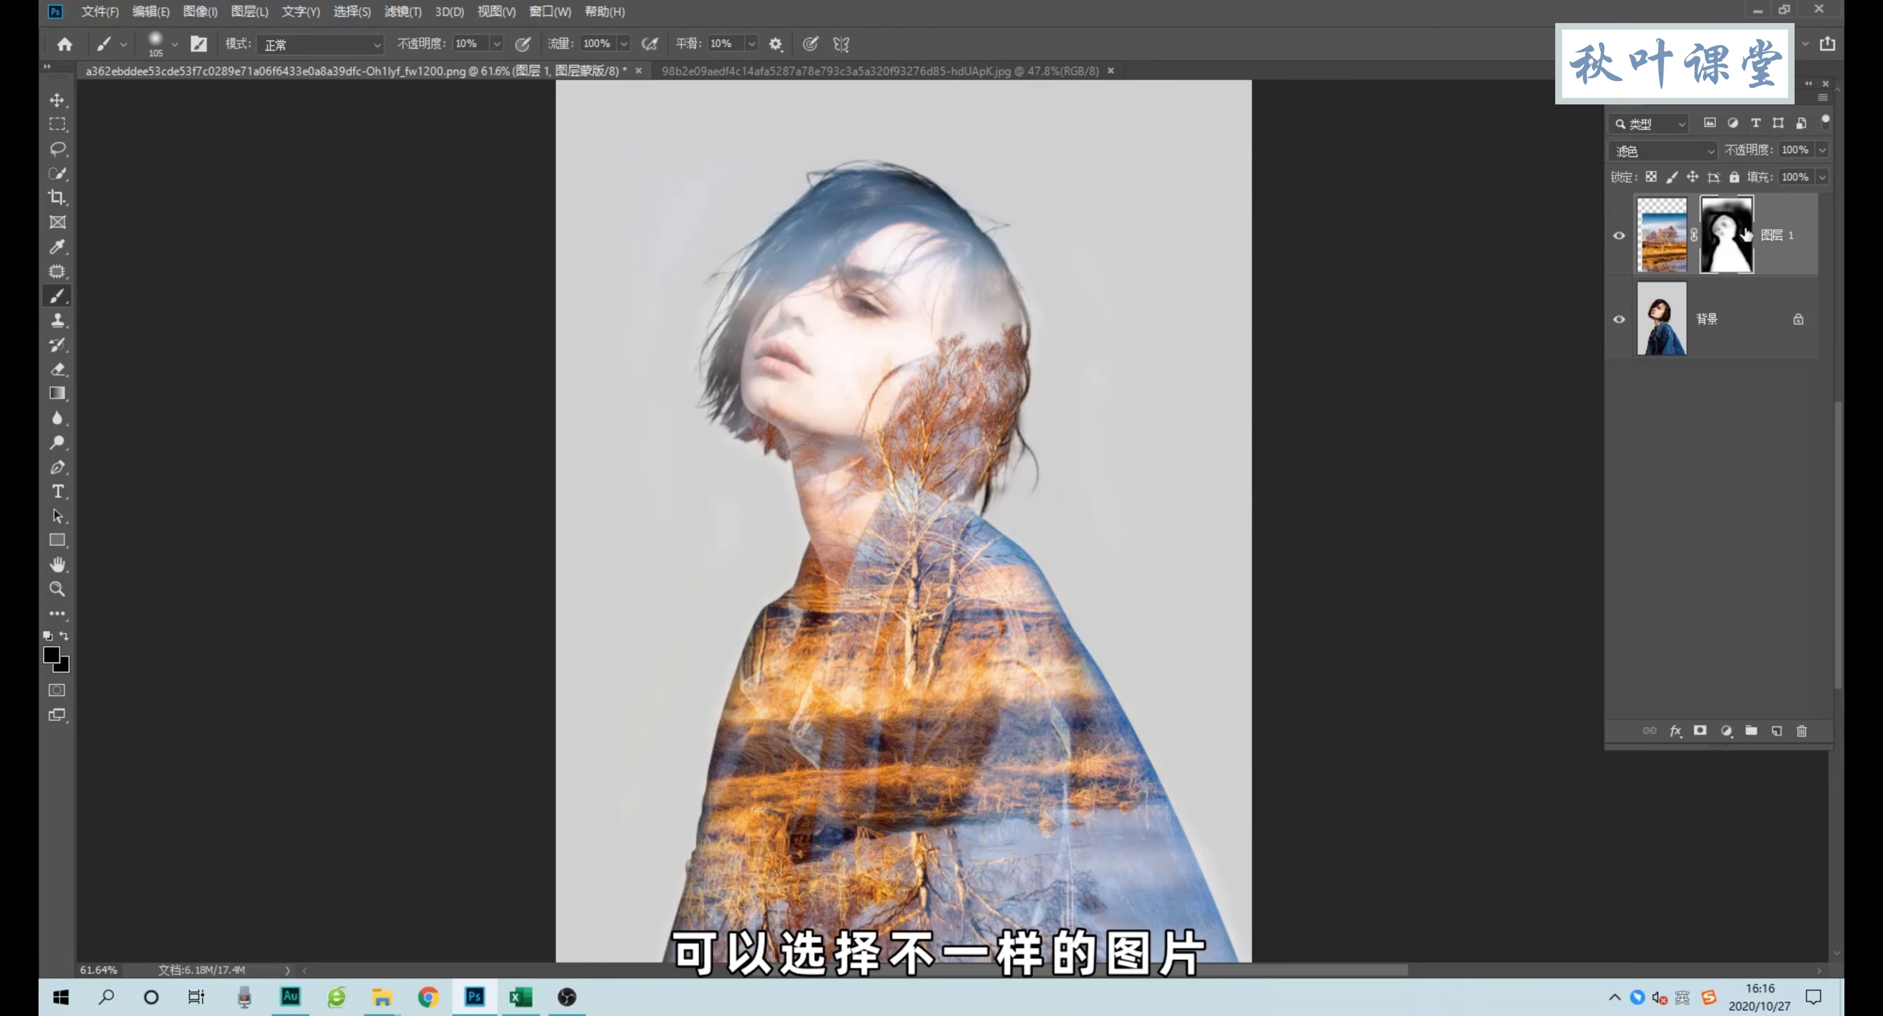
pyautogui.click(1661, 235)
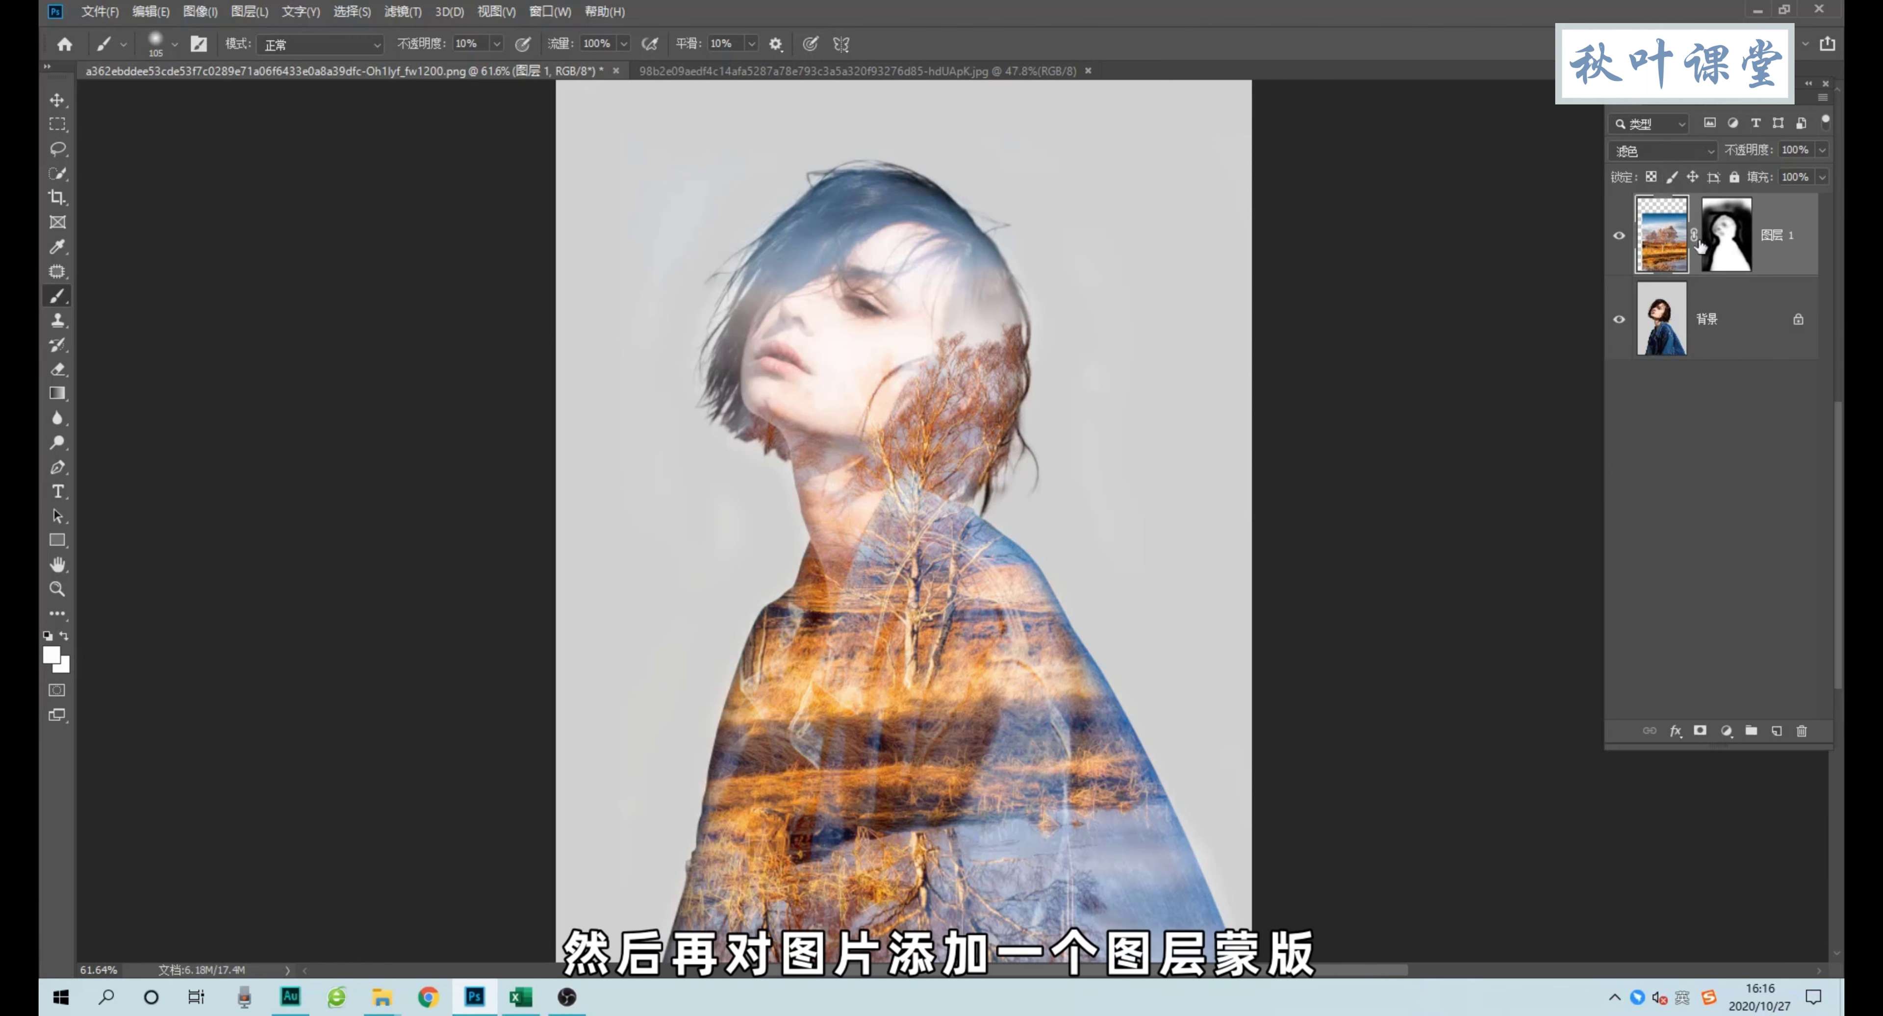
pyautogui.click(1731, 241)
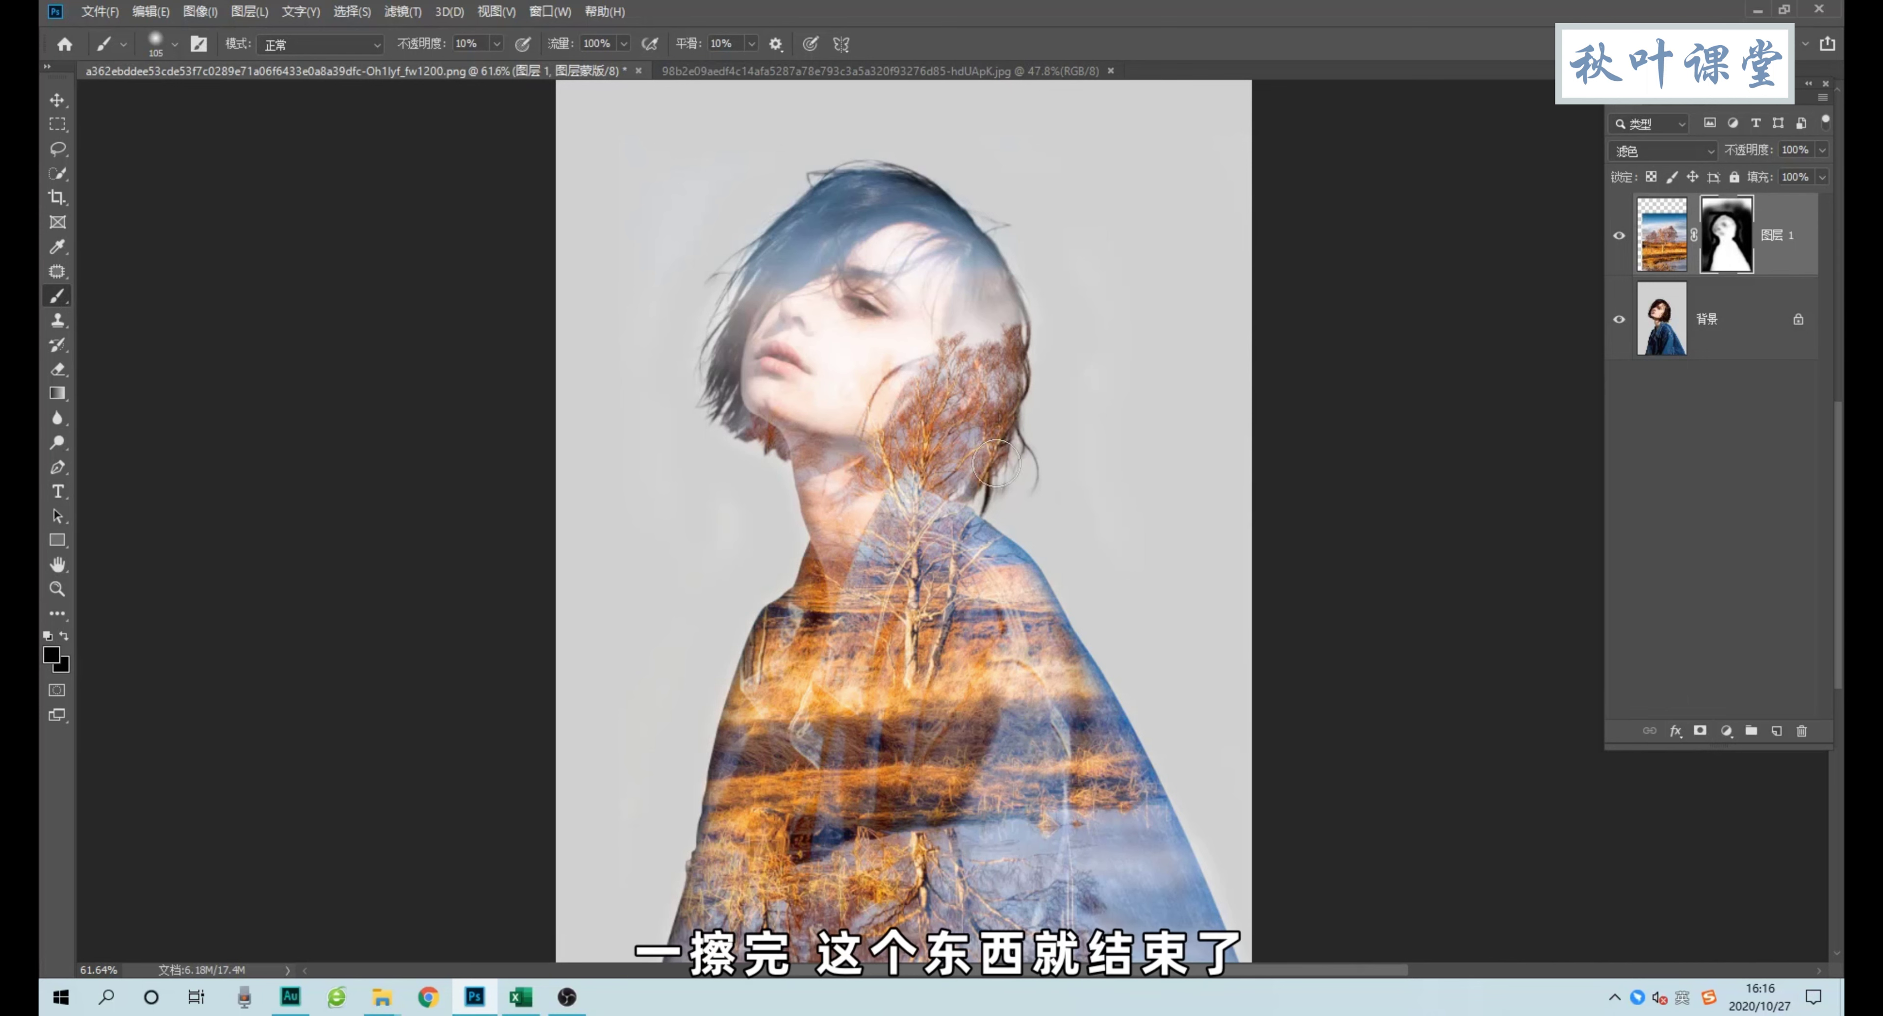
pyautogui.press('x')
pyautogui.moveTo(830, 252); pyautogui.dragTo(922, 495)
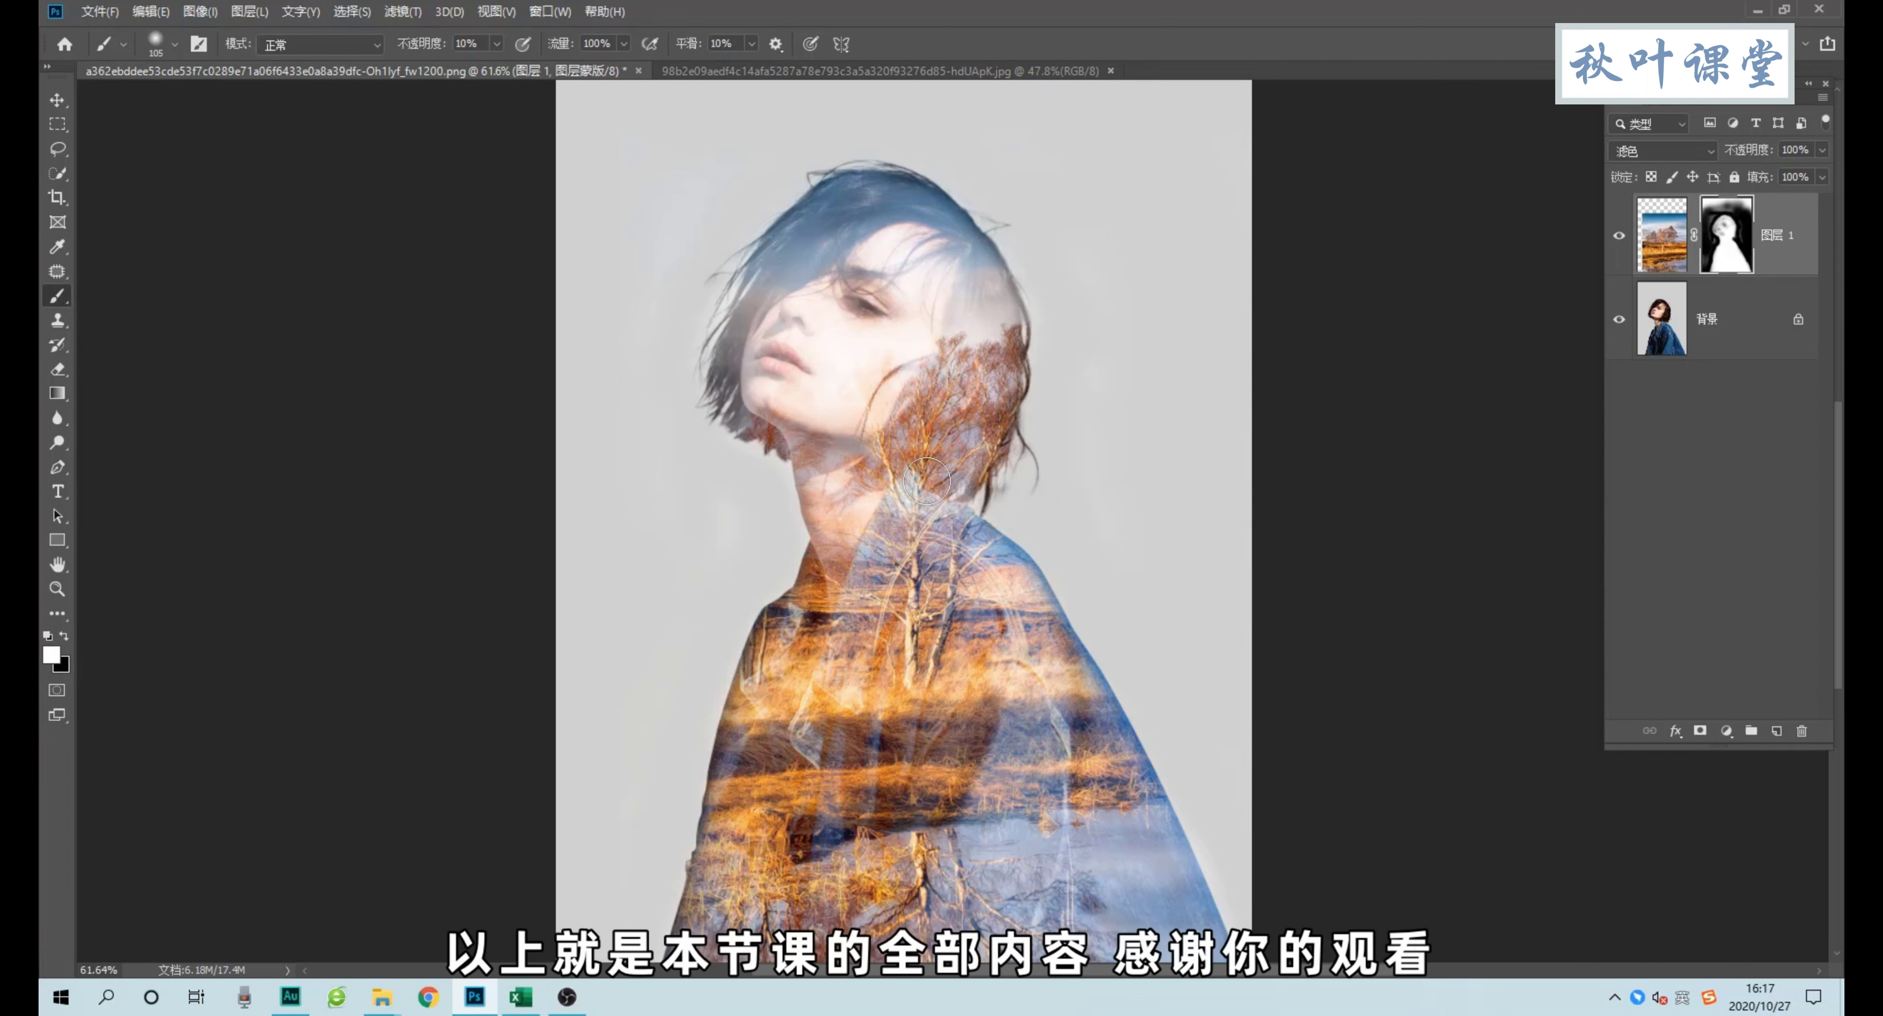